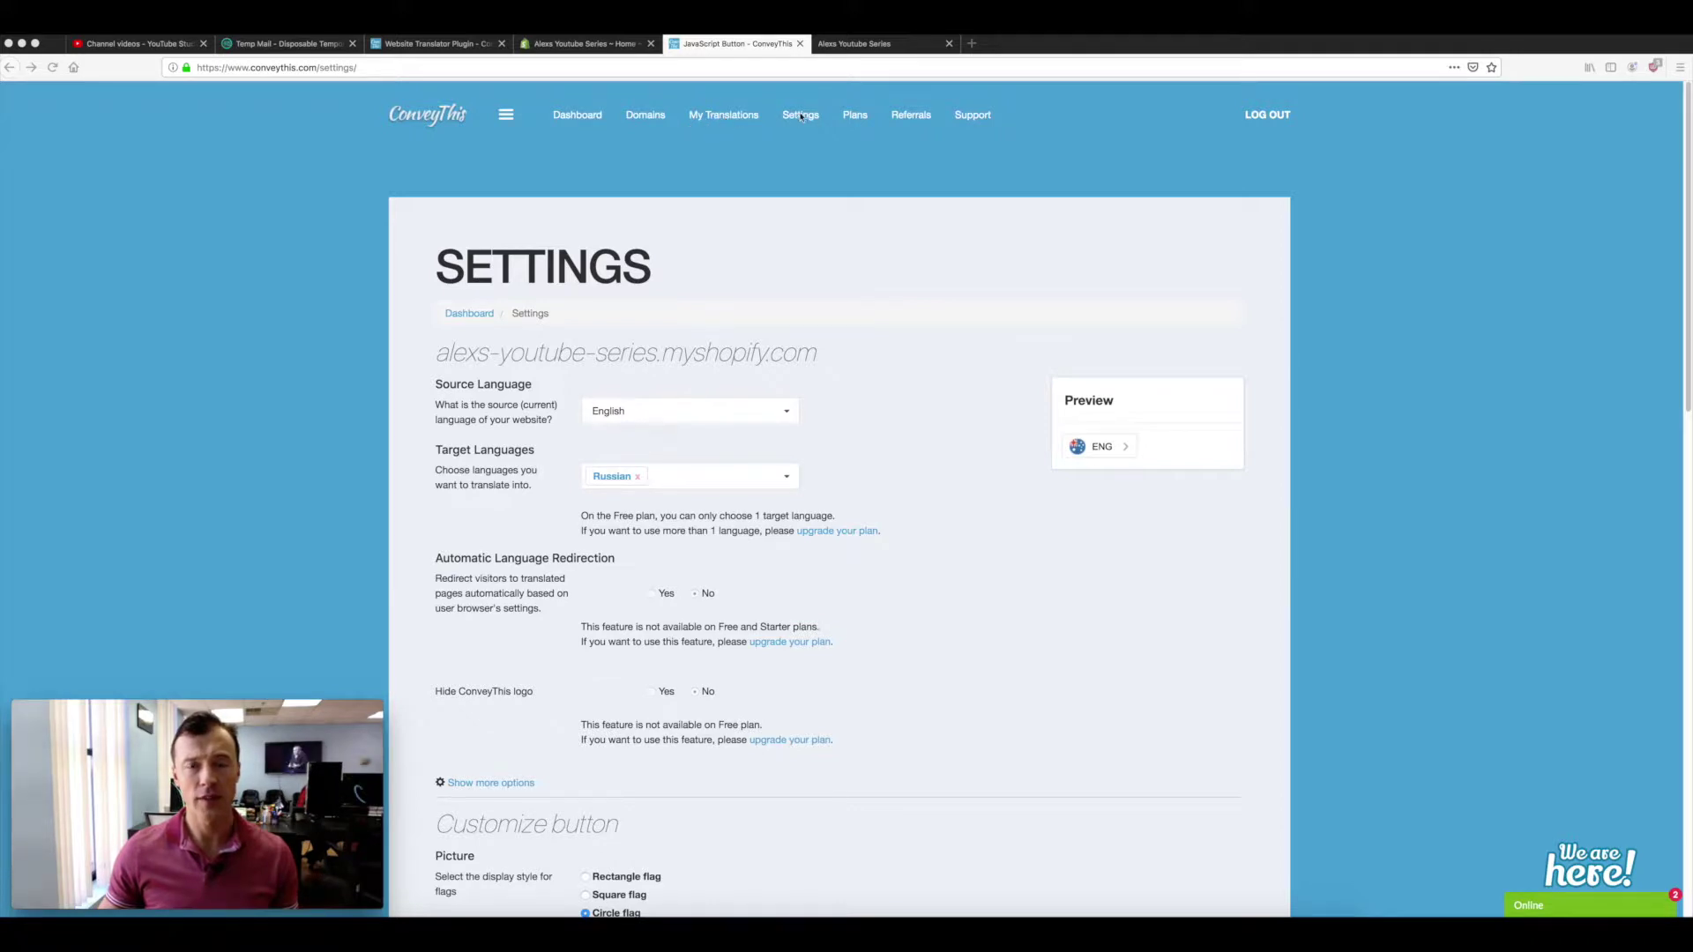
- Open My Translations to list the store domain's translated pages
click(727, 120)
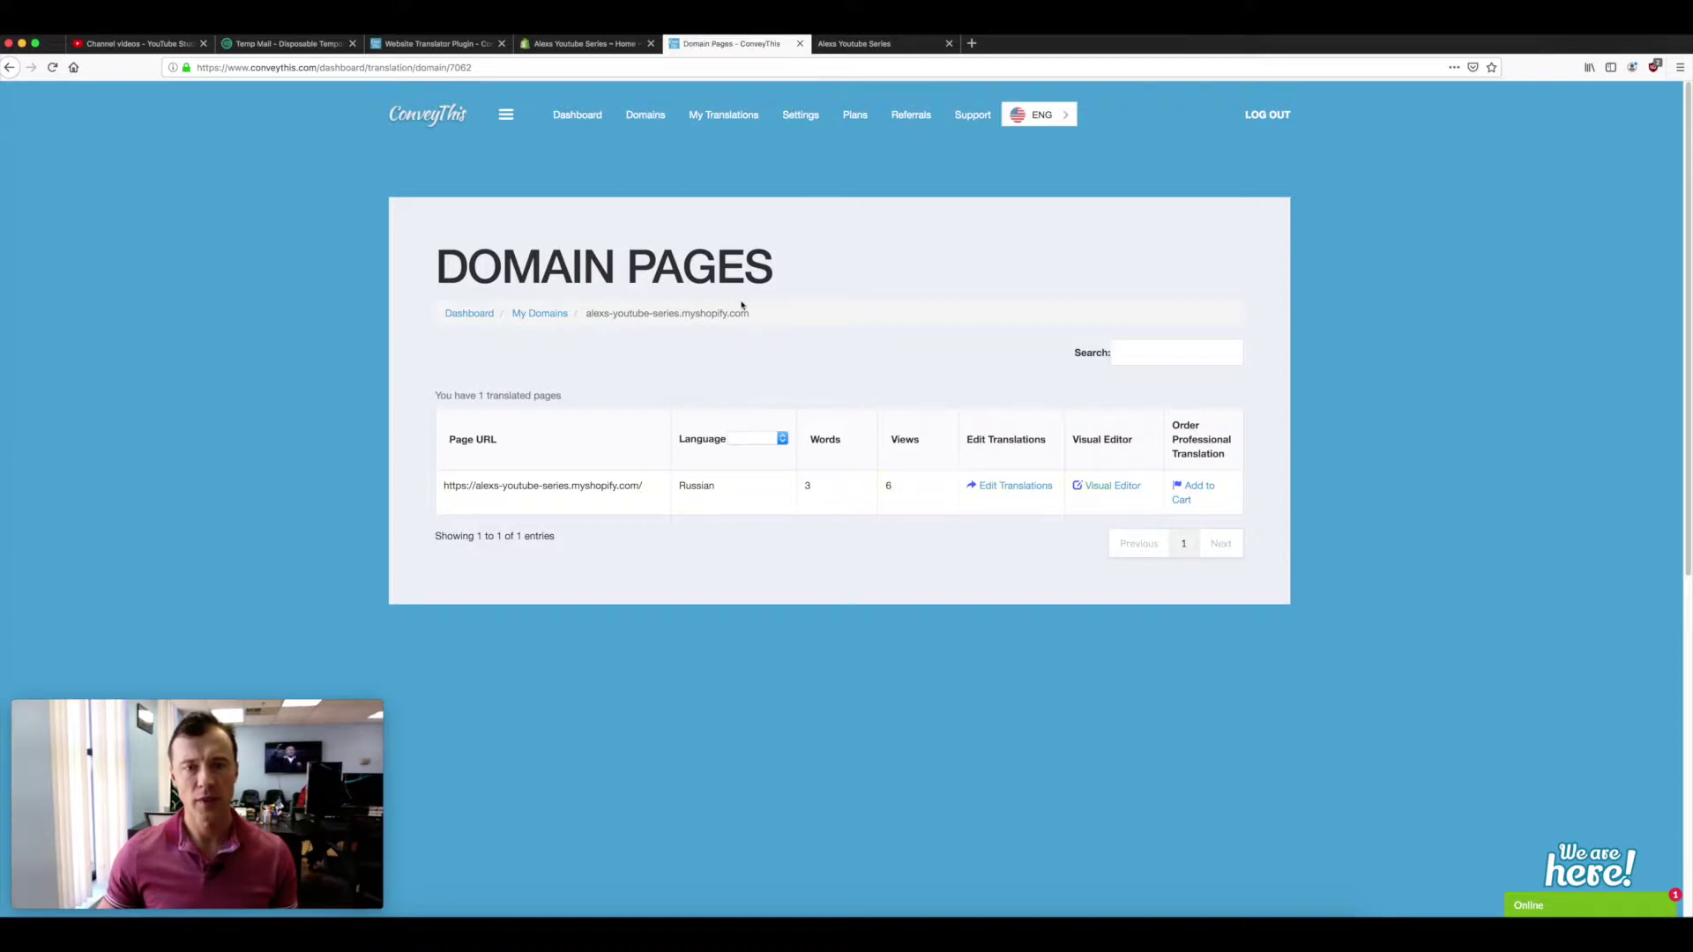
- Review the Russian-translated home page on the Shopify store, then return to the Domain Pages list
click(849, 40)
scroll(805, 458, down, 3)
scroll(899, 402, up, 2)
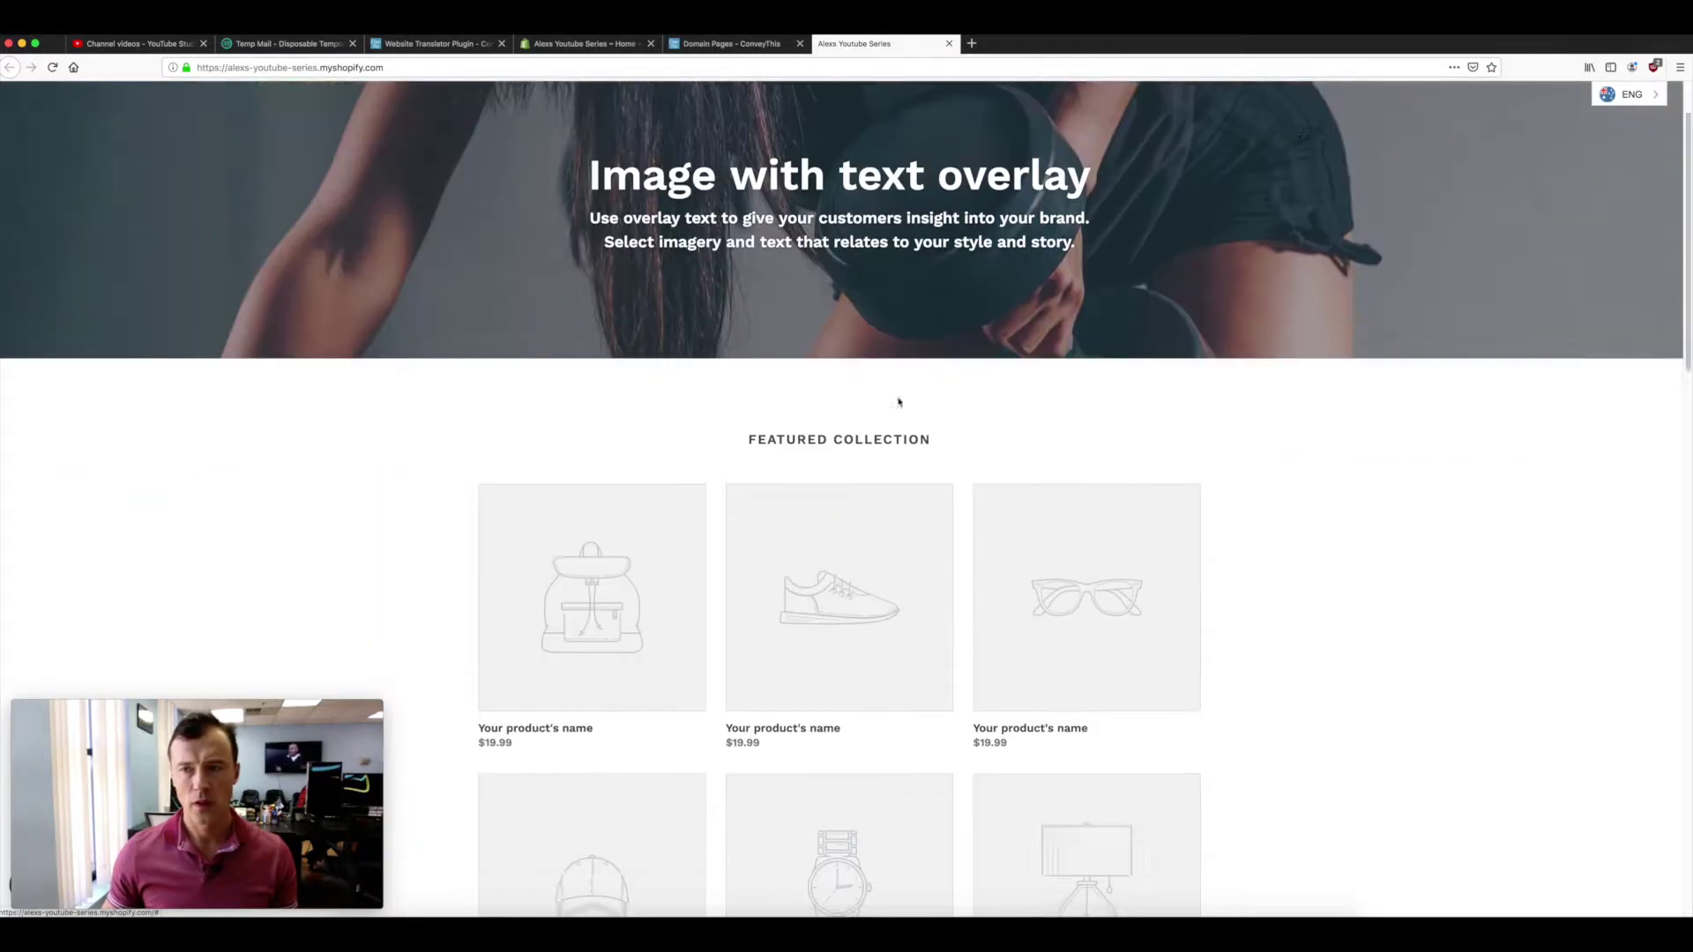
scroll(898, 402, up, 2)
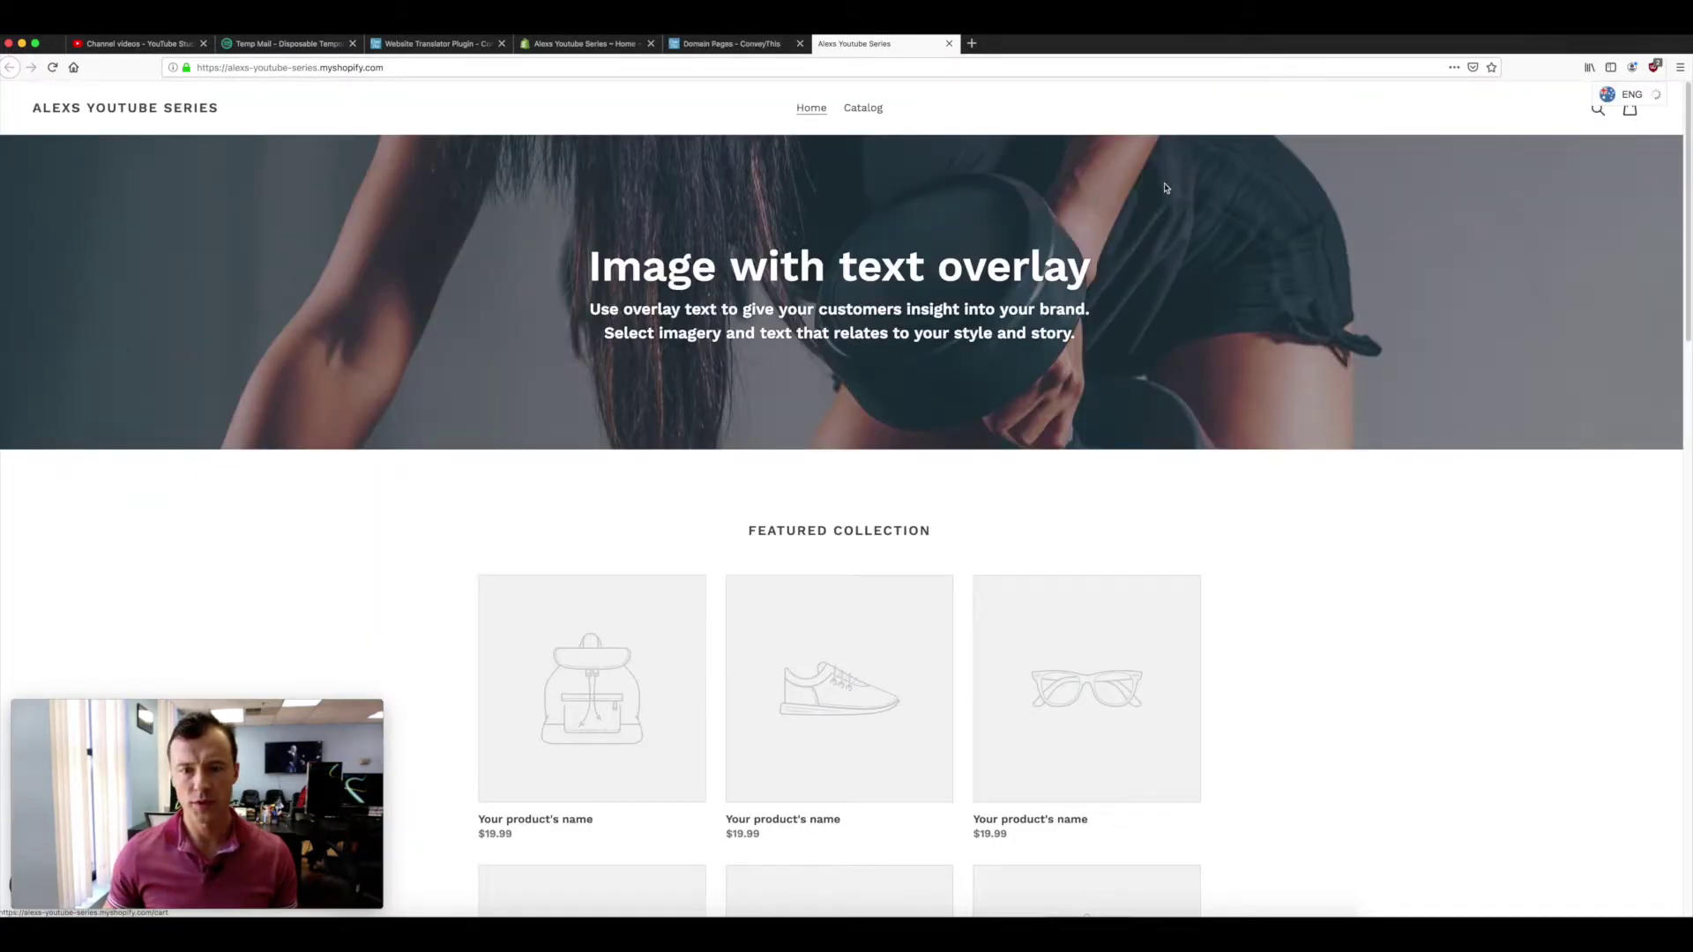
scroll(711, 291, down, 5)
scroll(711, 291, up, 4)
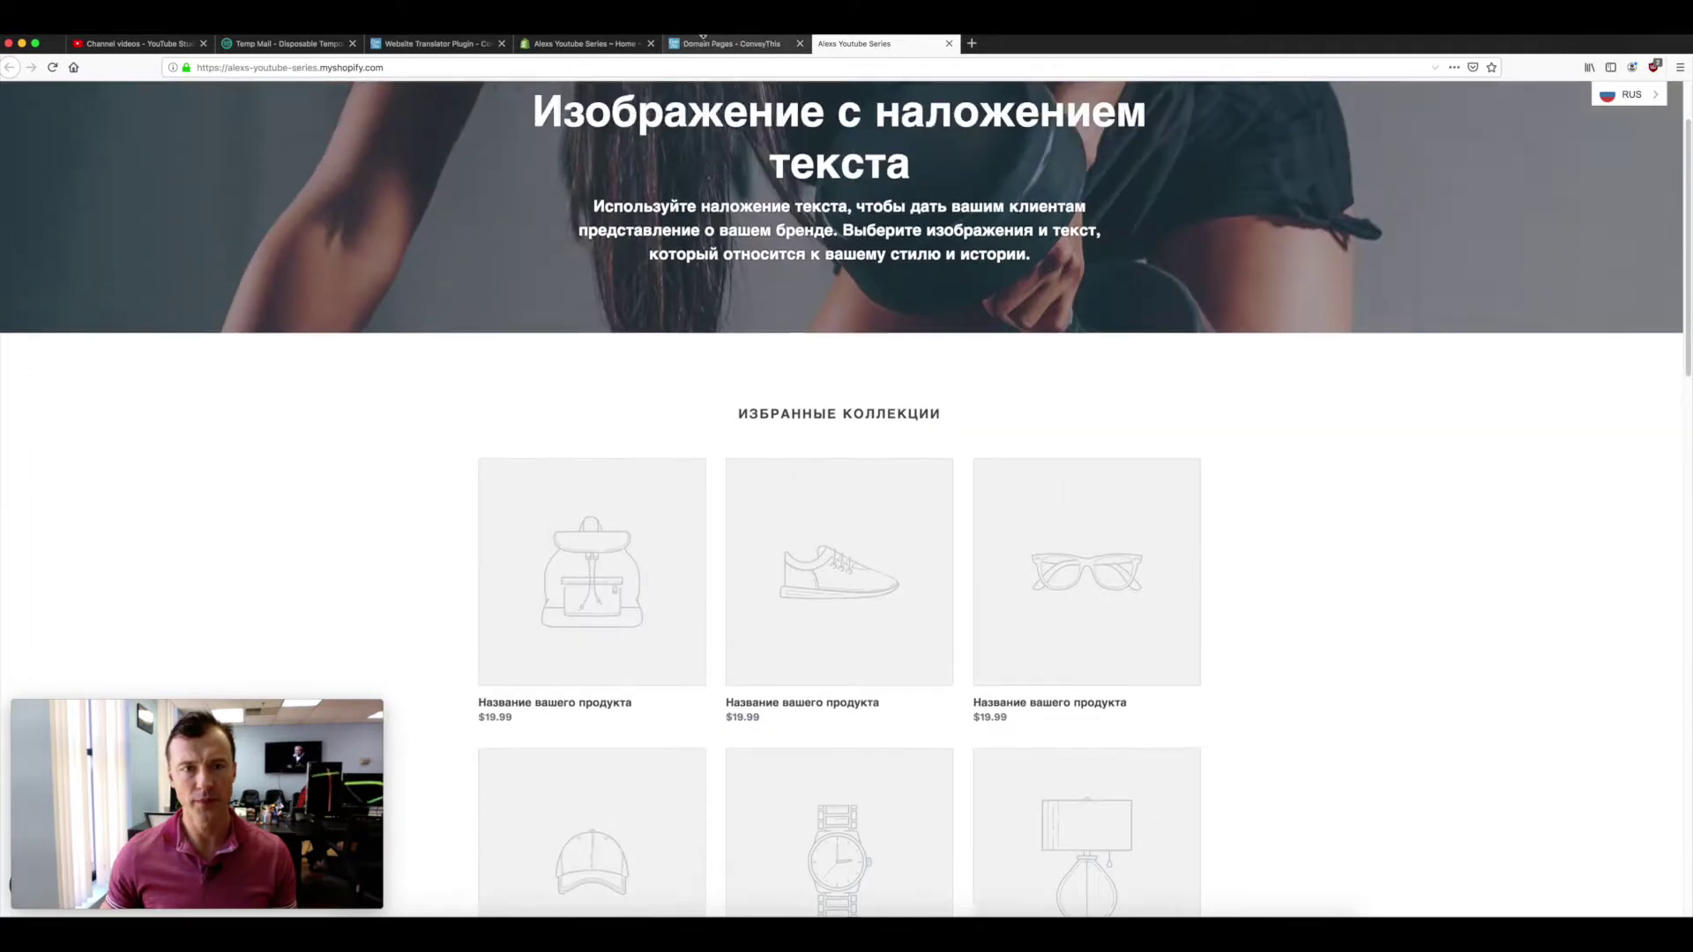
click(704, 39)
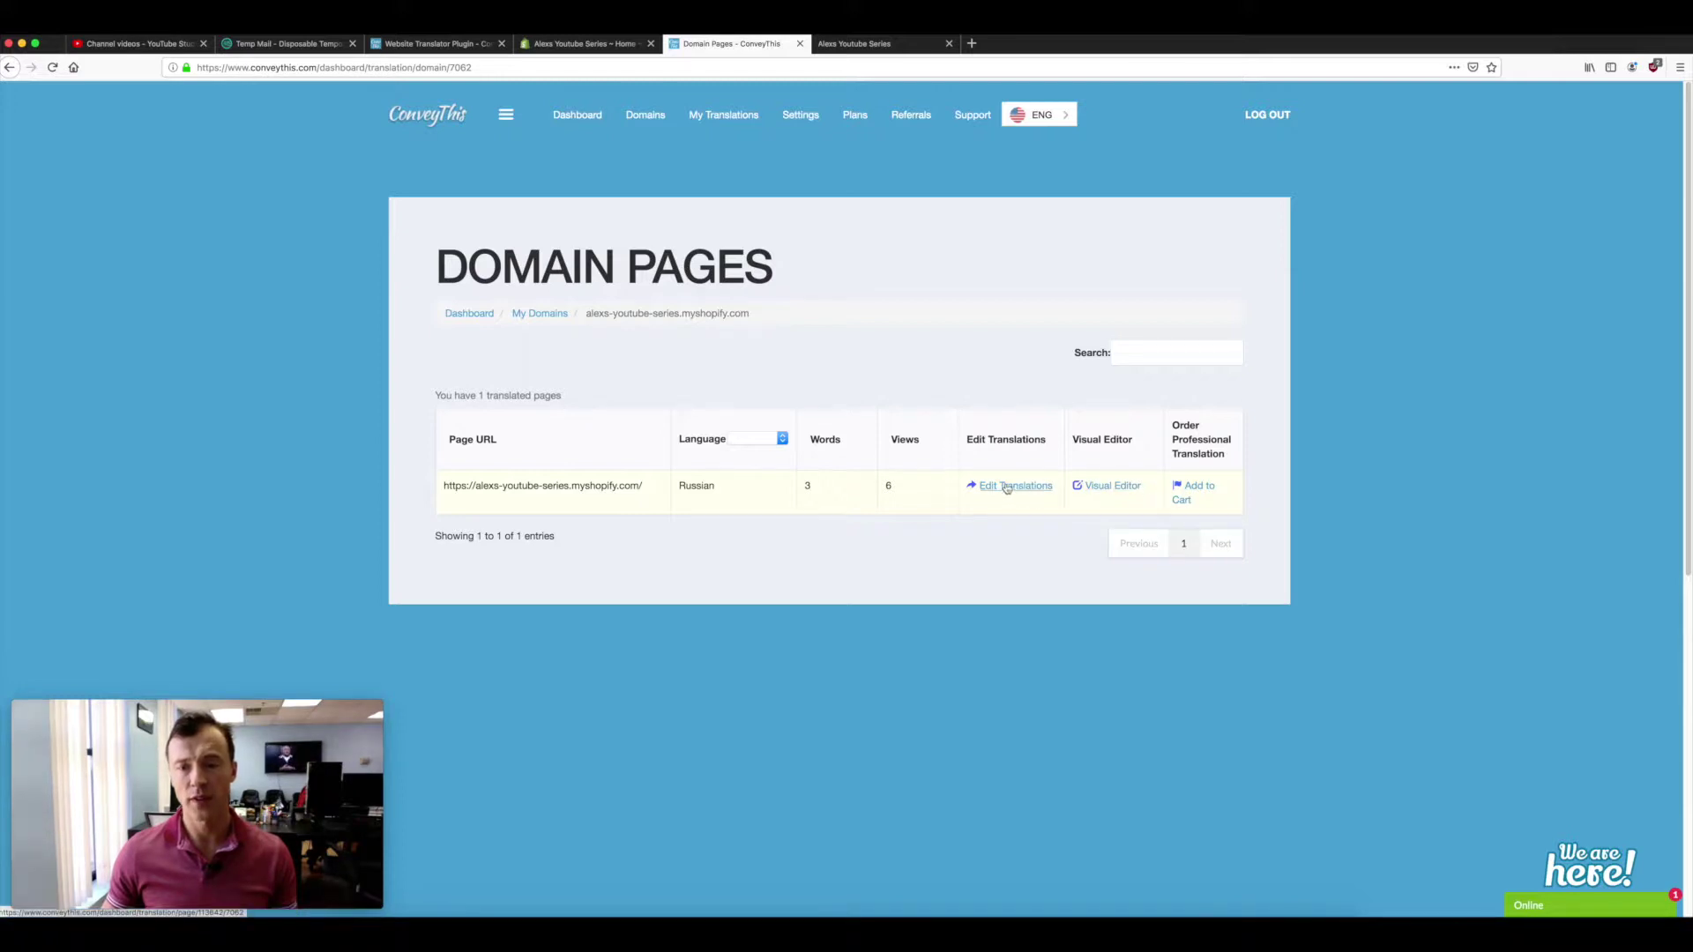
- Open Edit Translations for the Russian home page and scroll through its English–Russian phrase list
click(991, 487)
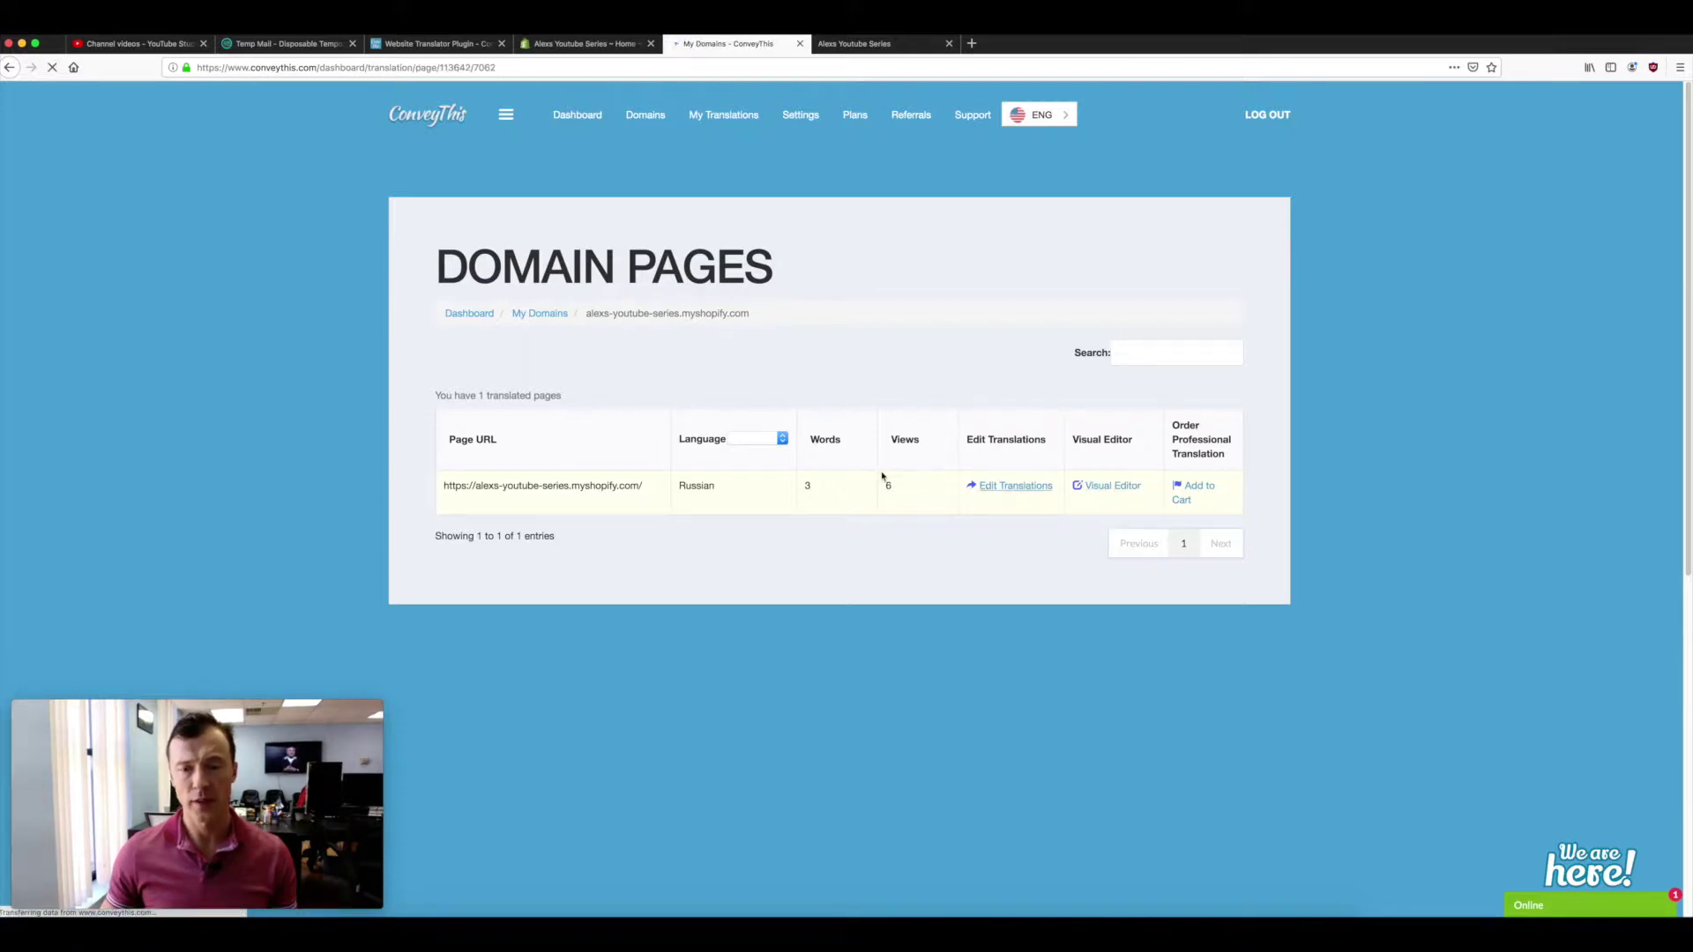
scroll(605, 448, down, 8)
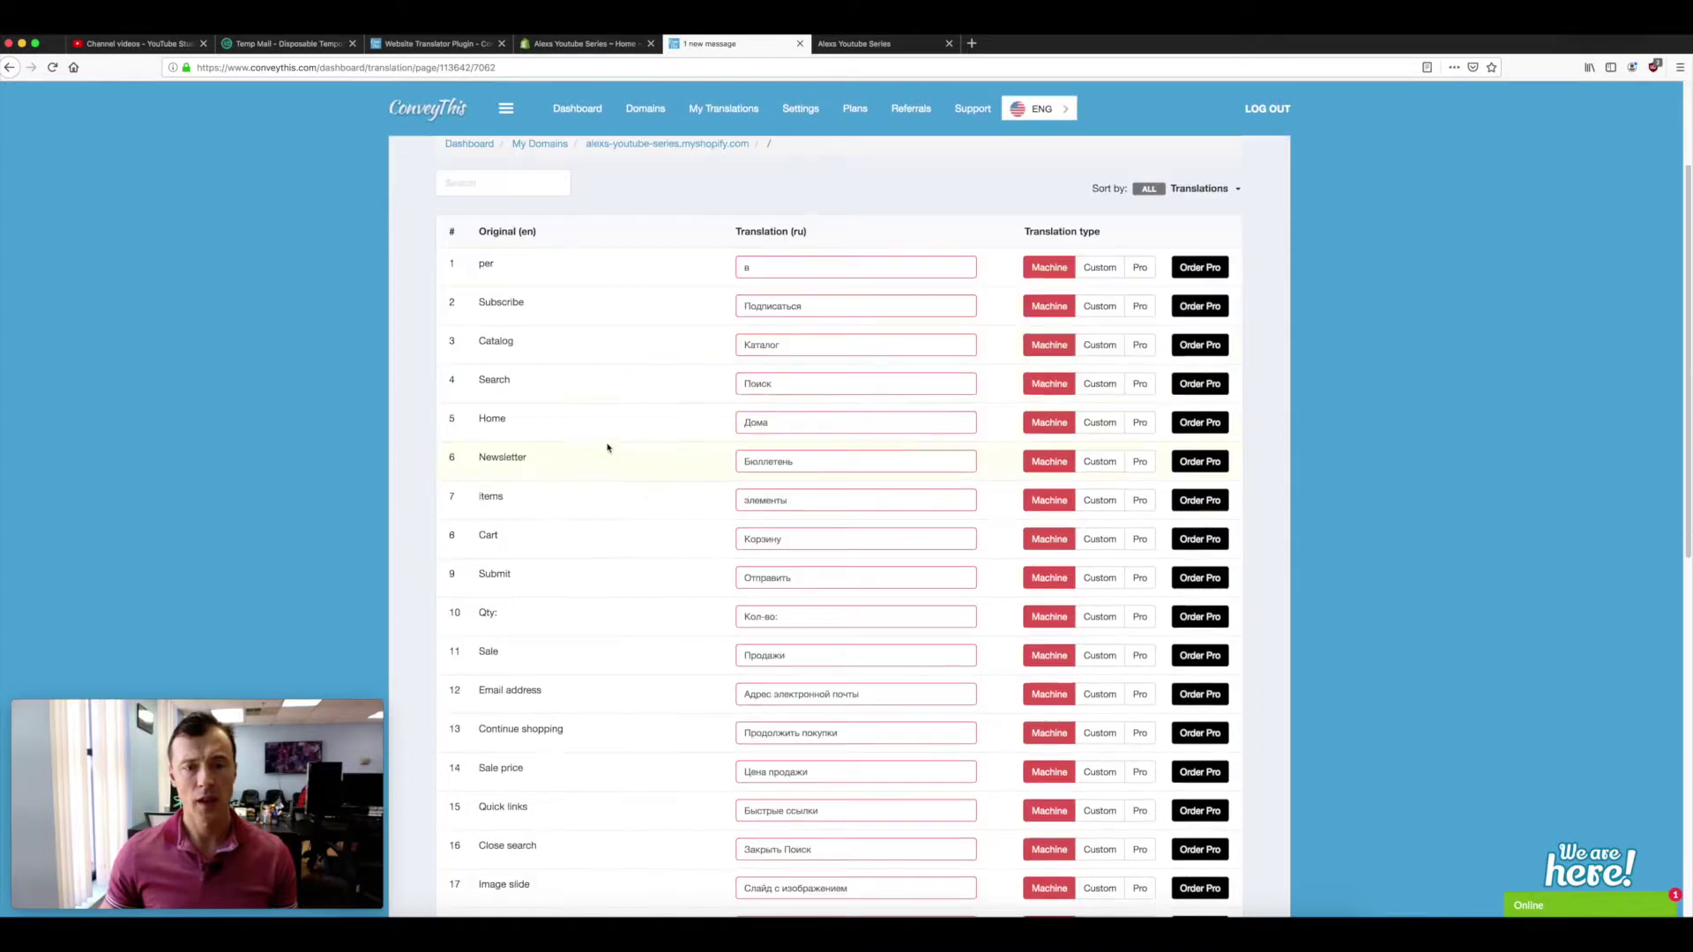
scroll(609, 456, up, 8)
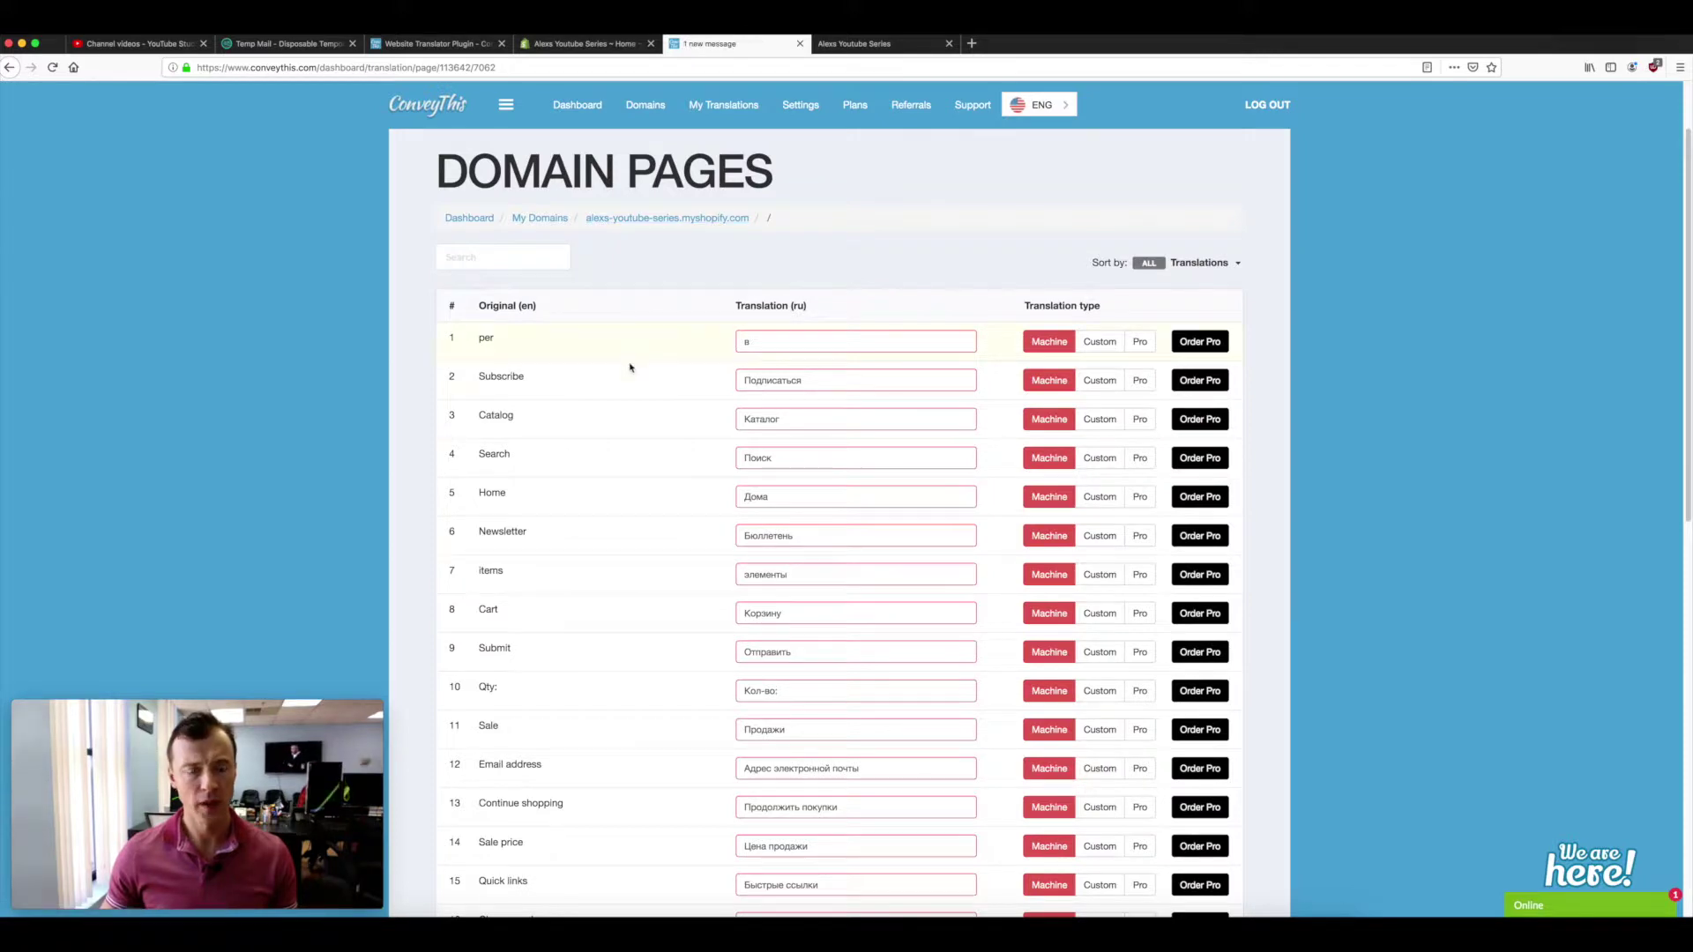
scroll(627, 368, down, 5)
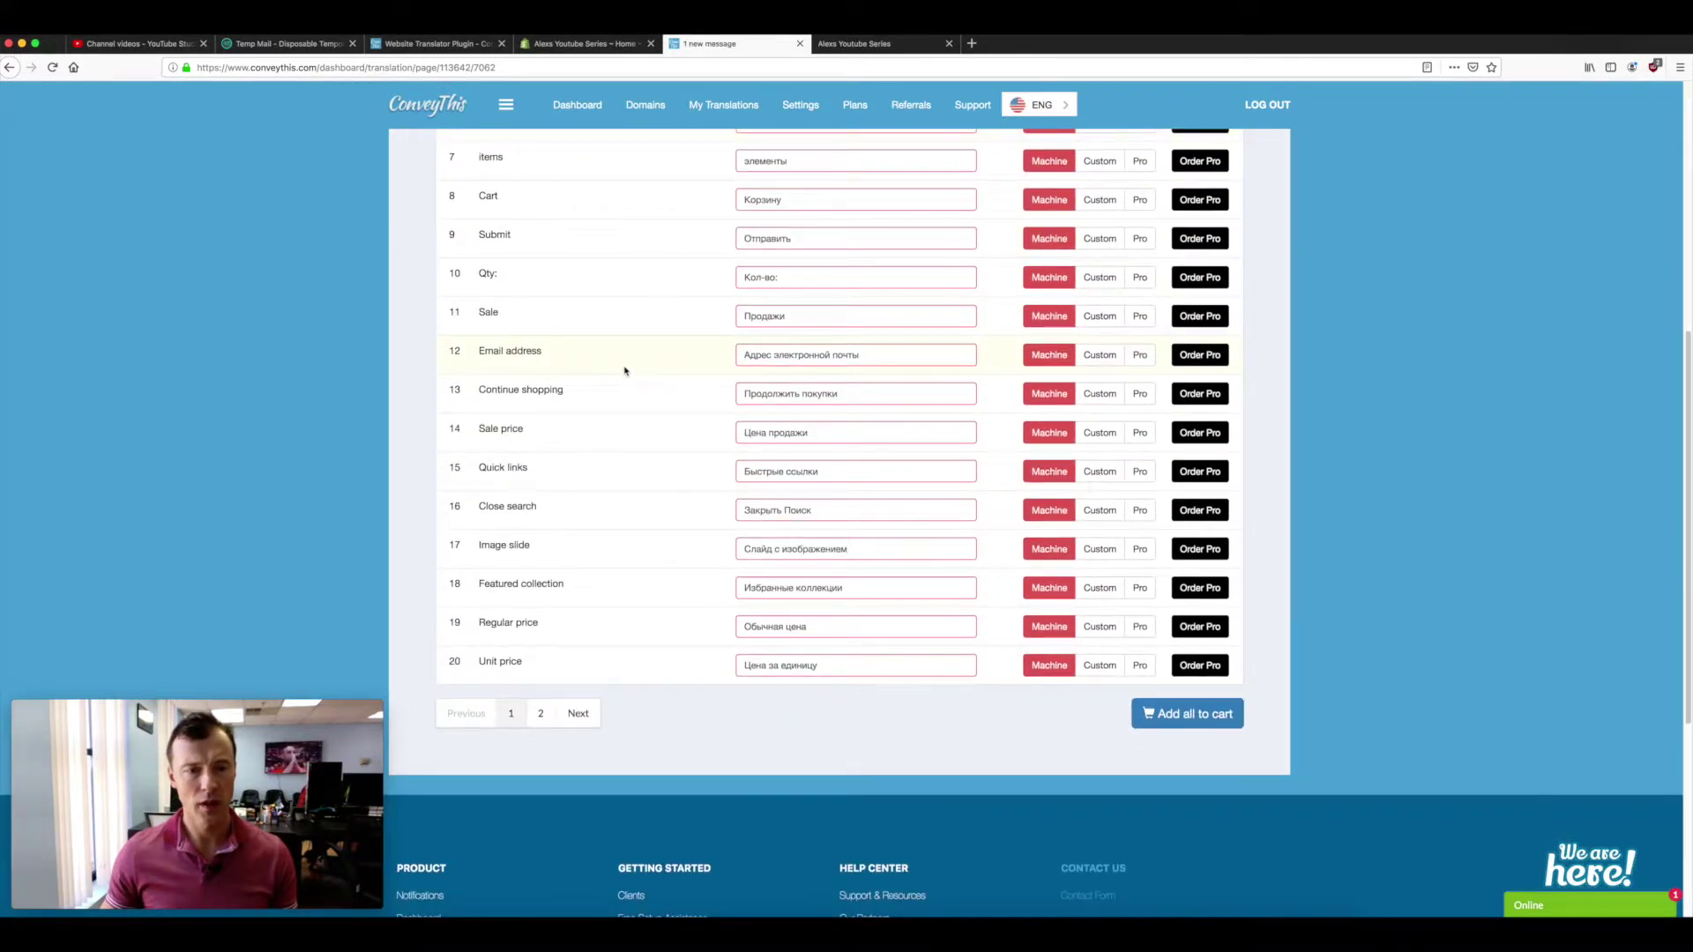
scroll(680, 344, up, 5)
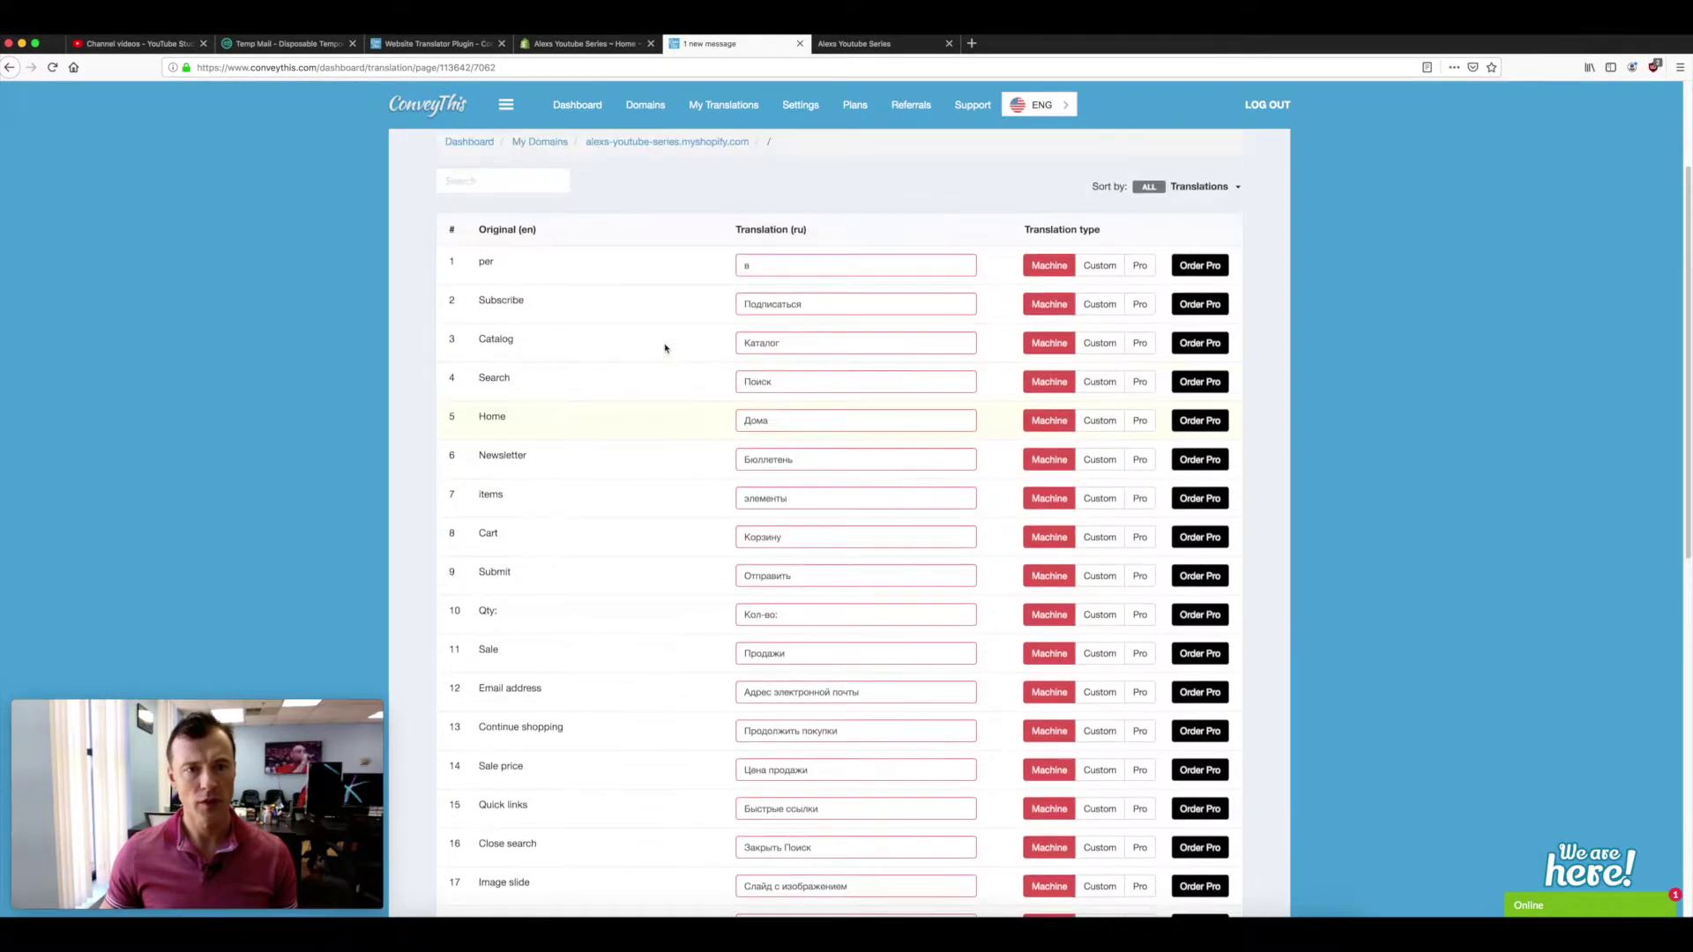
- Switch the Shopify storefront from RUS to ENG with the language switcher
click(860, 44)
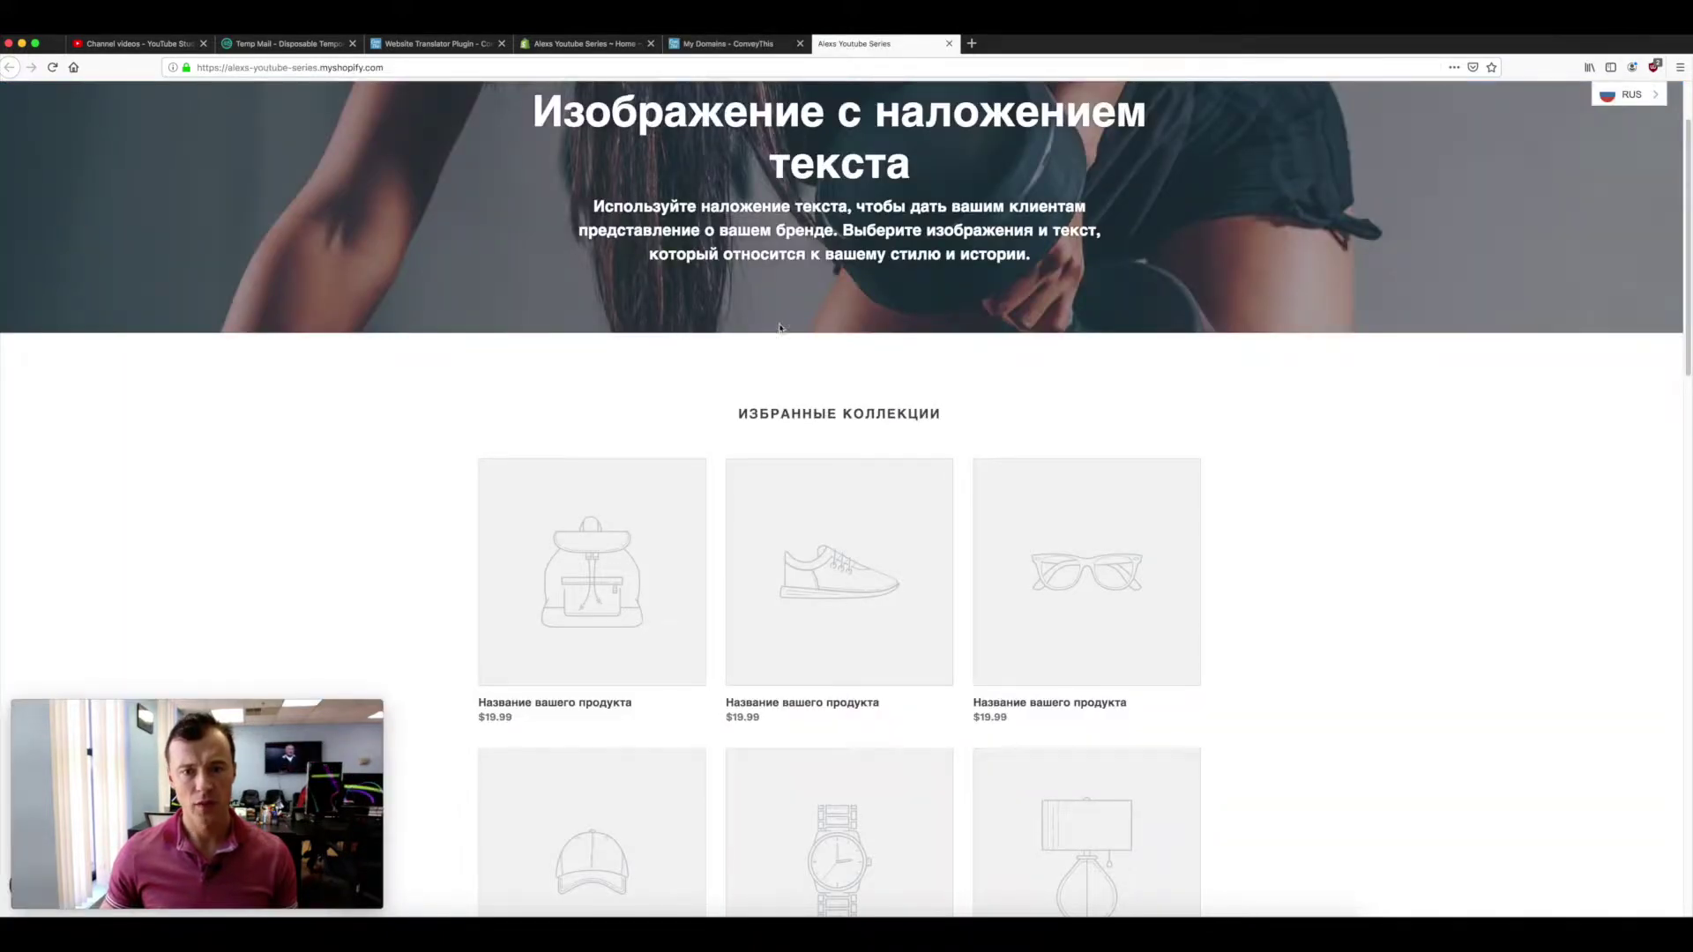
scroll(768, 329, up, 2)
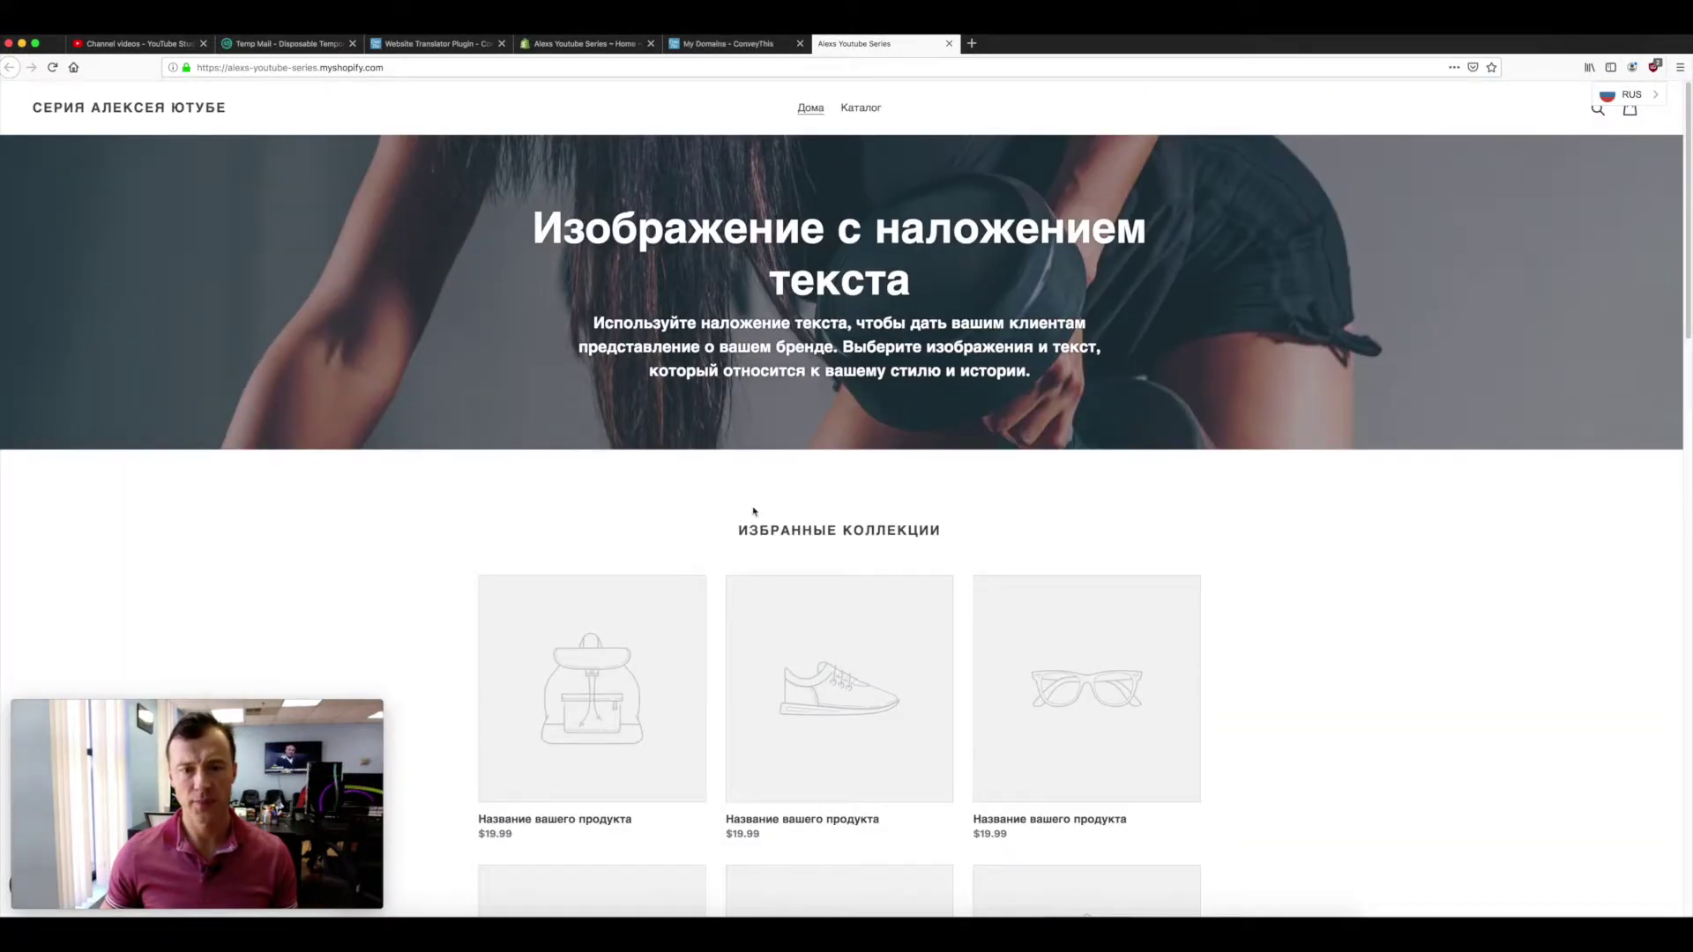
click(1621, 102)
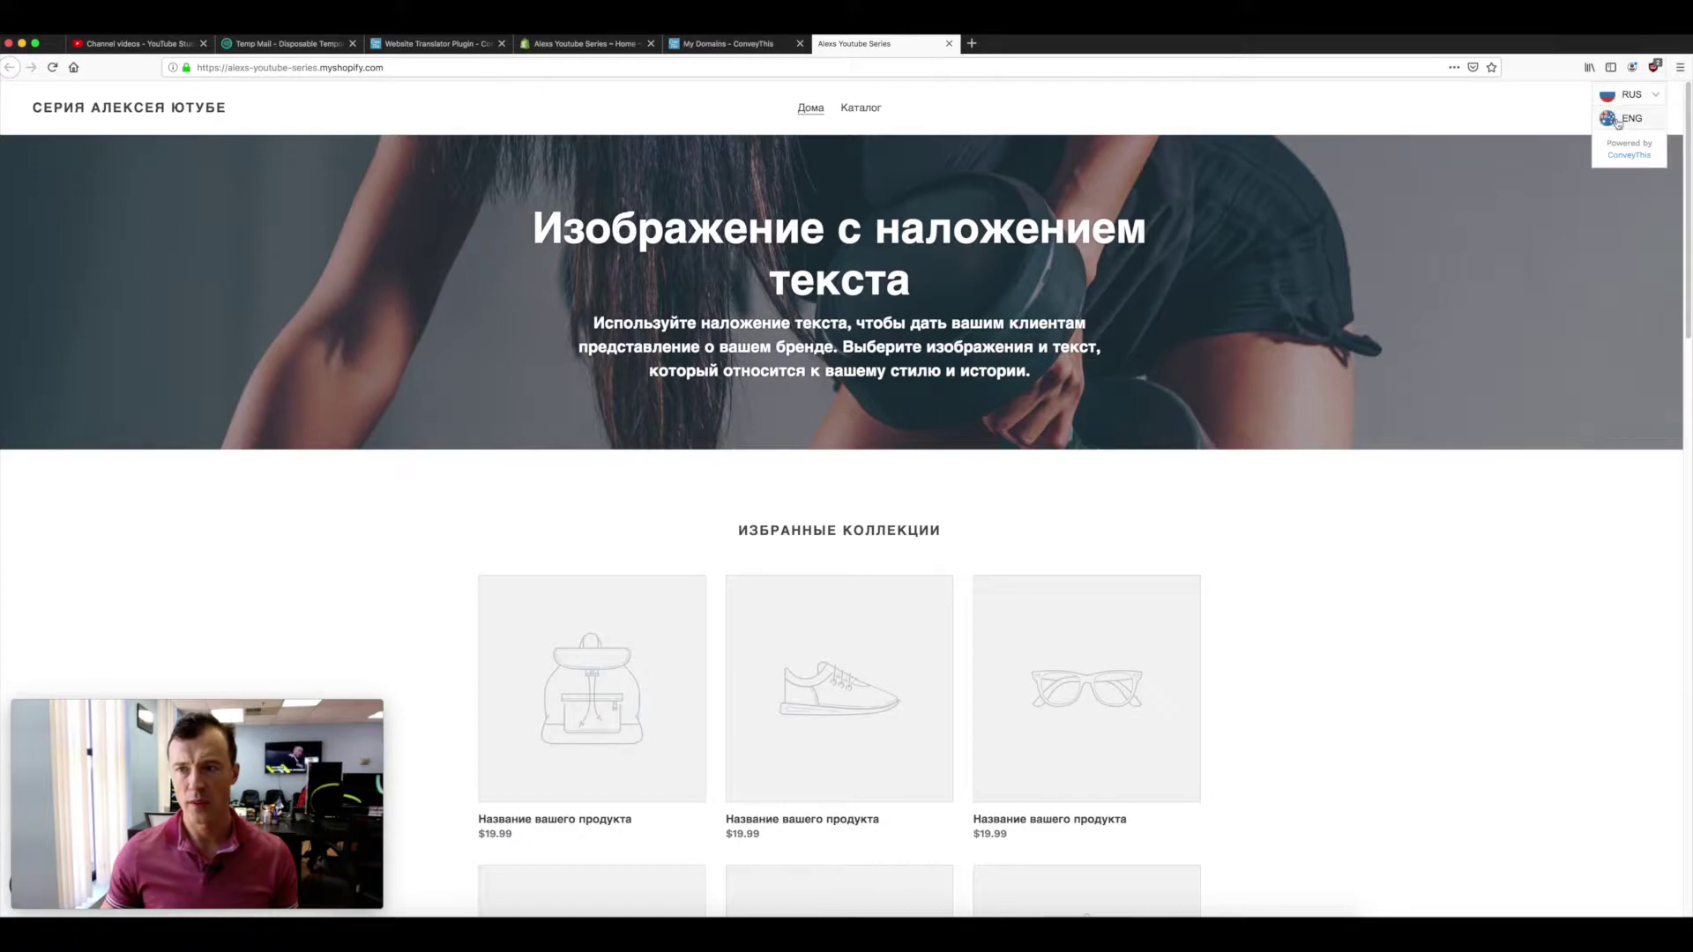
click(1626, 118)
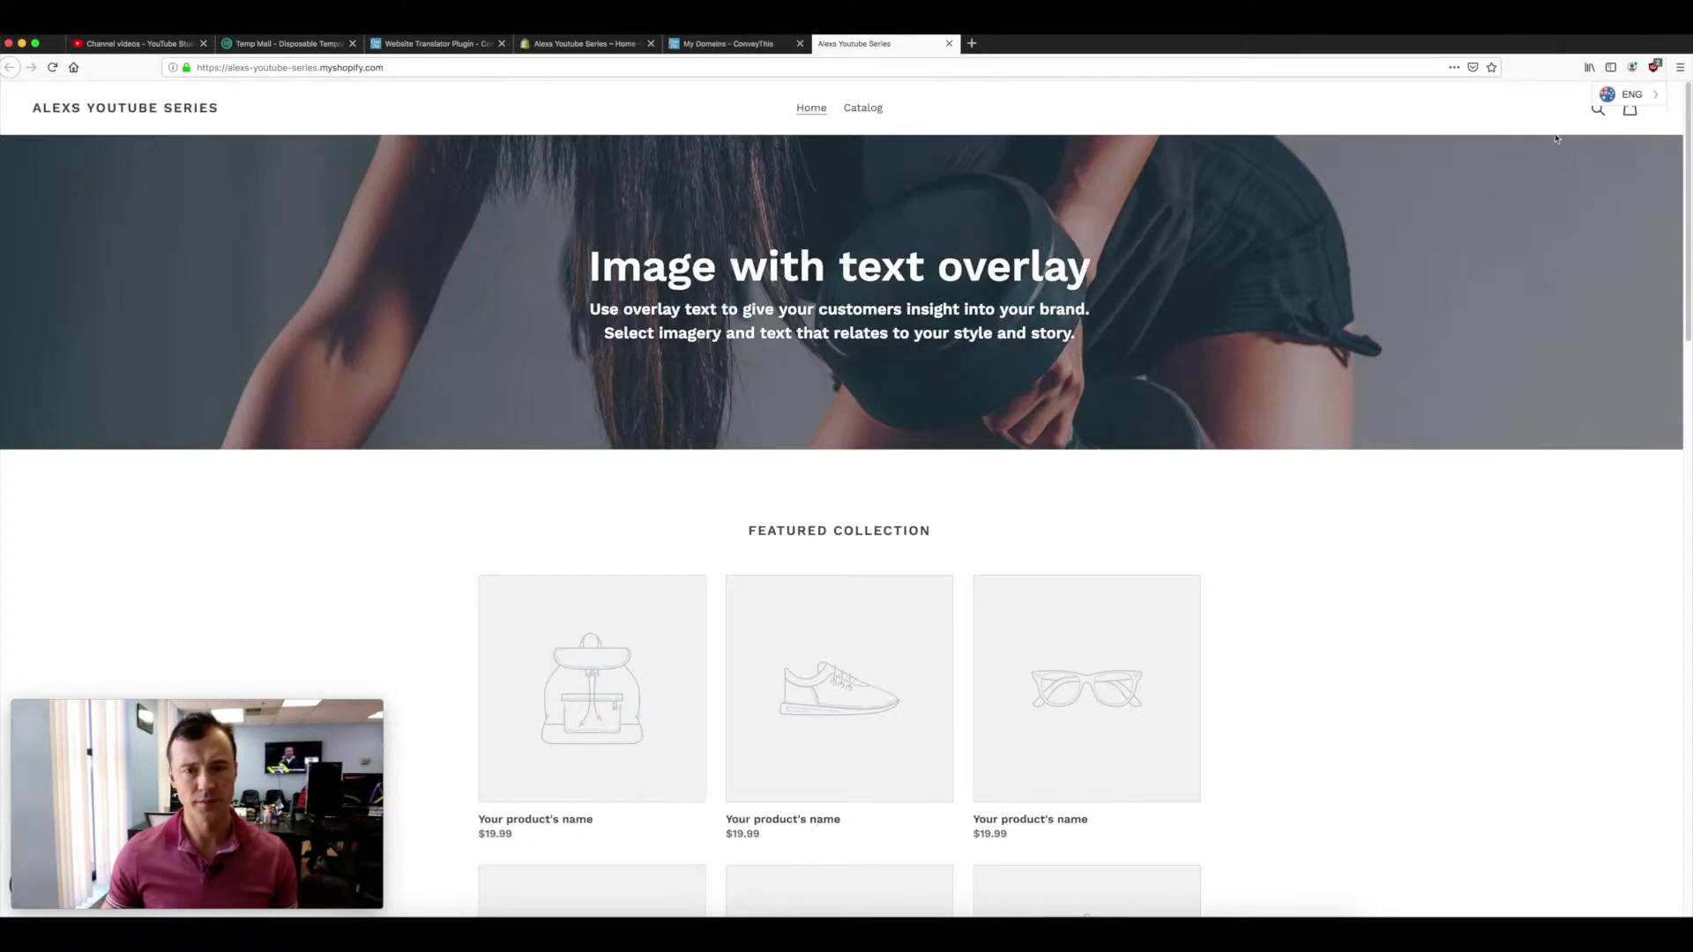
- Copy the hero heading 'Image with text overlay'
drag(592, 267, 1083, 271)
right_click(966, 266)
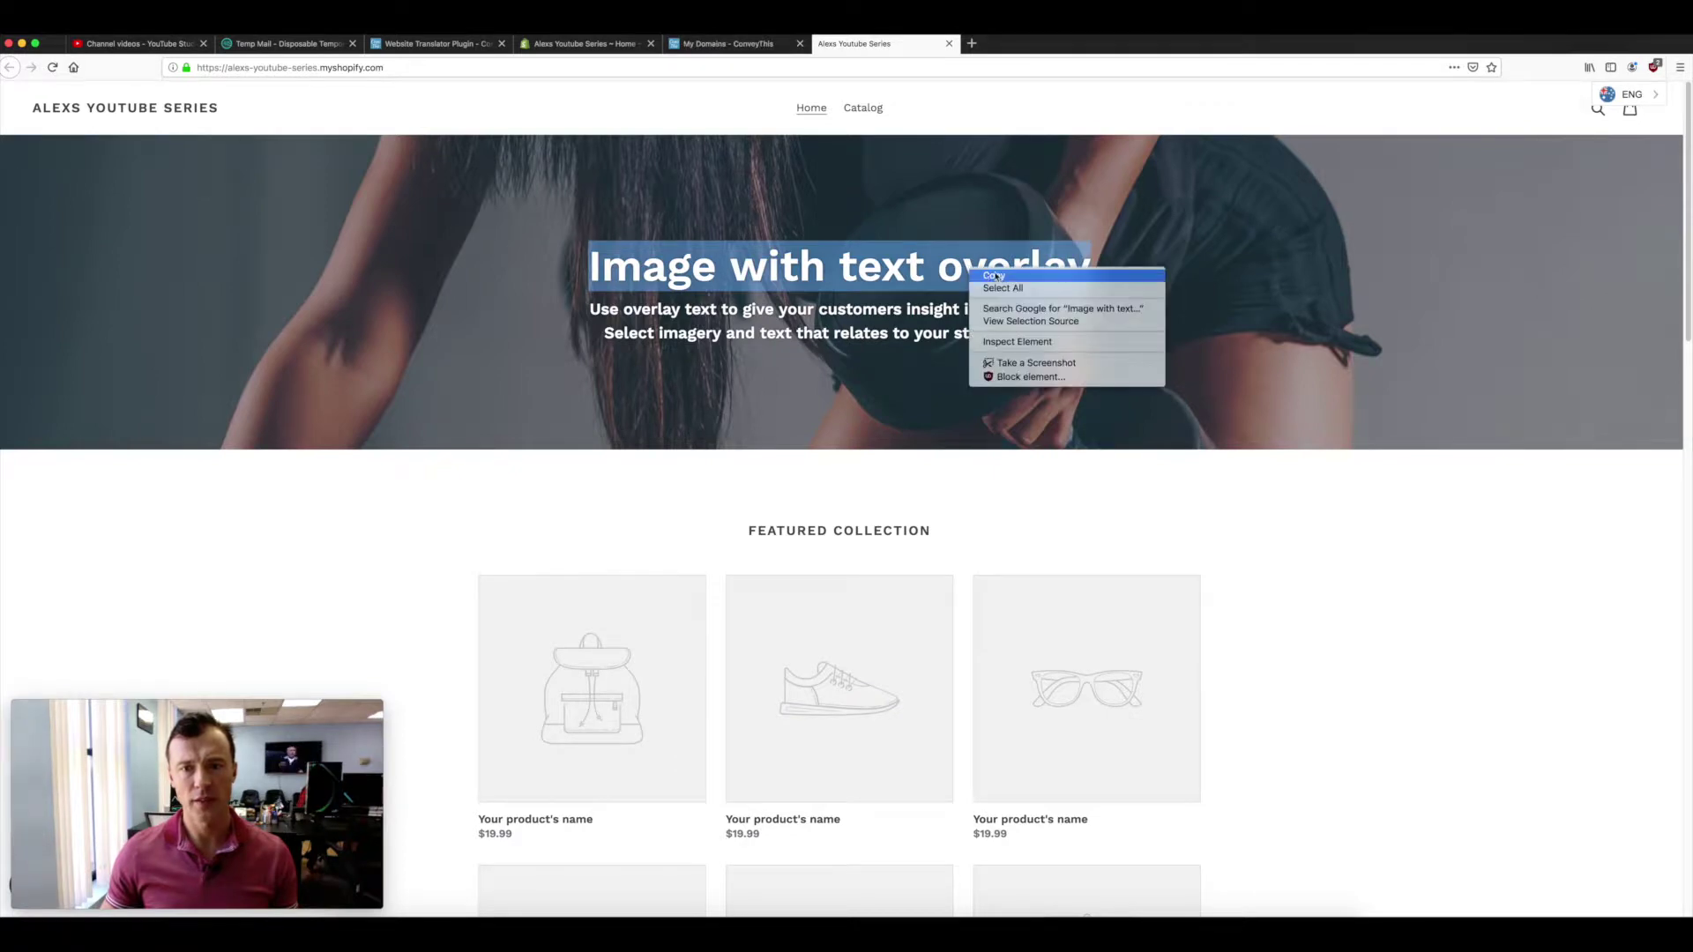
click(1000, 275)
- Filter the ConveyThis translation list by 'Image with text overlay' and select entry #28's Russian translation
click(730, 43)
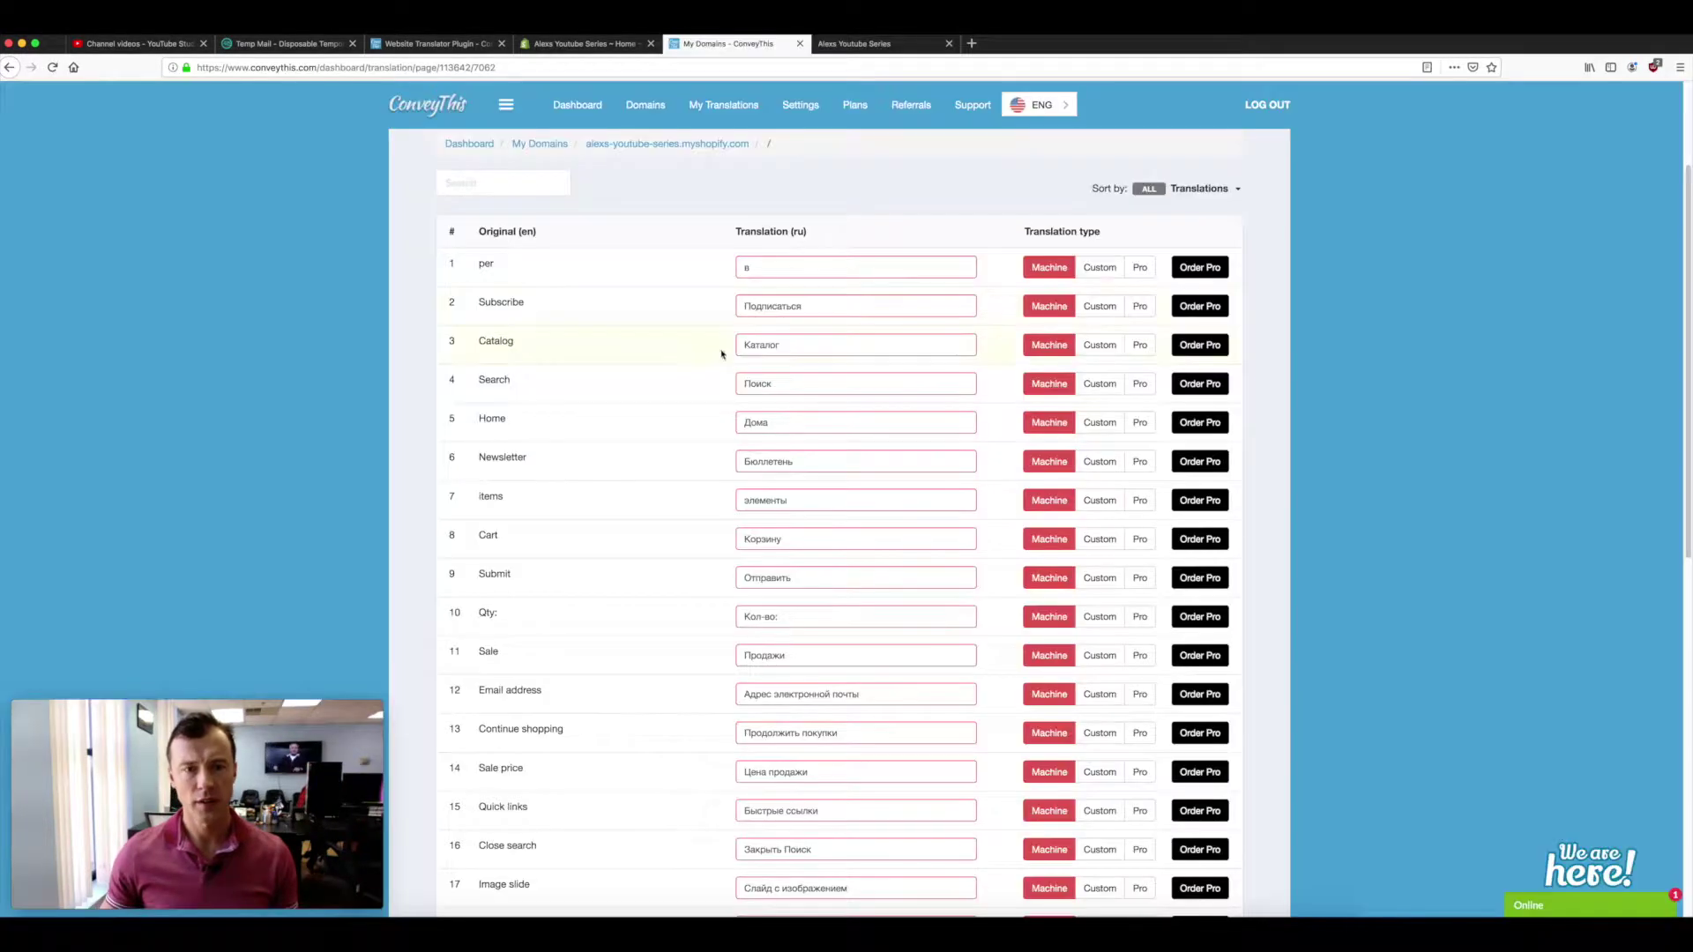
scroll(605, 324, down, 5)
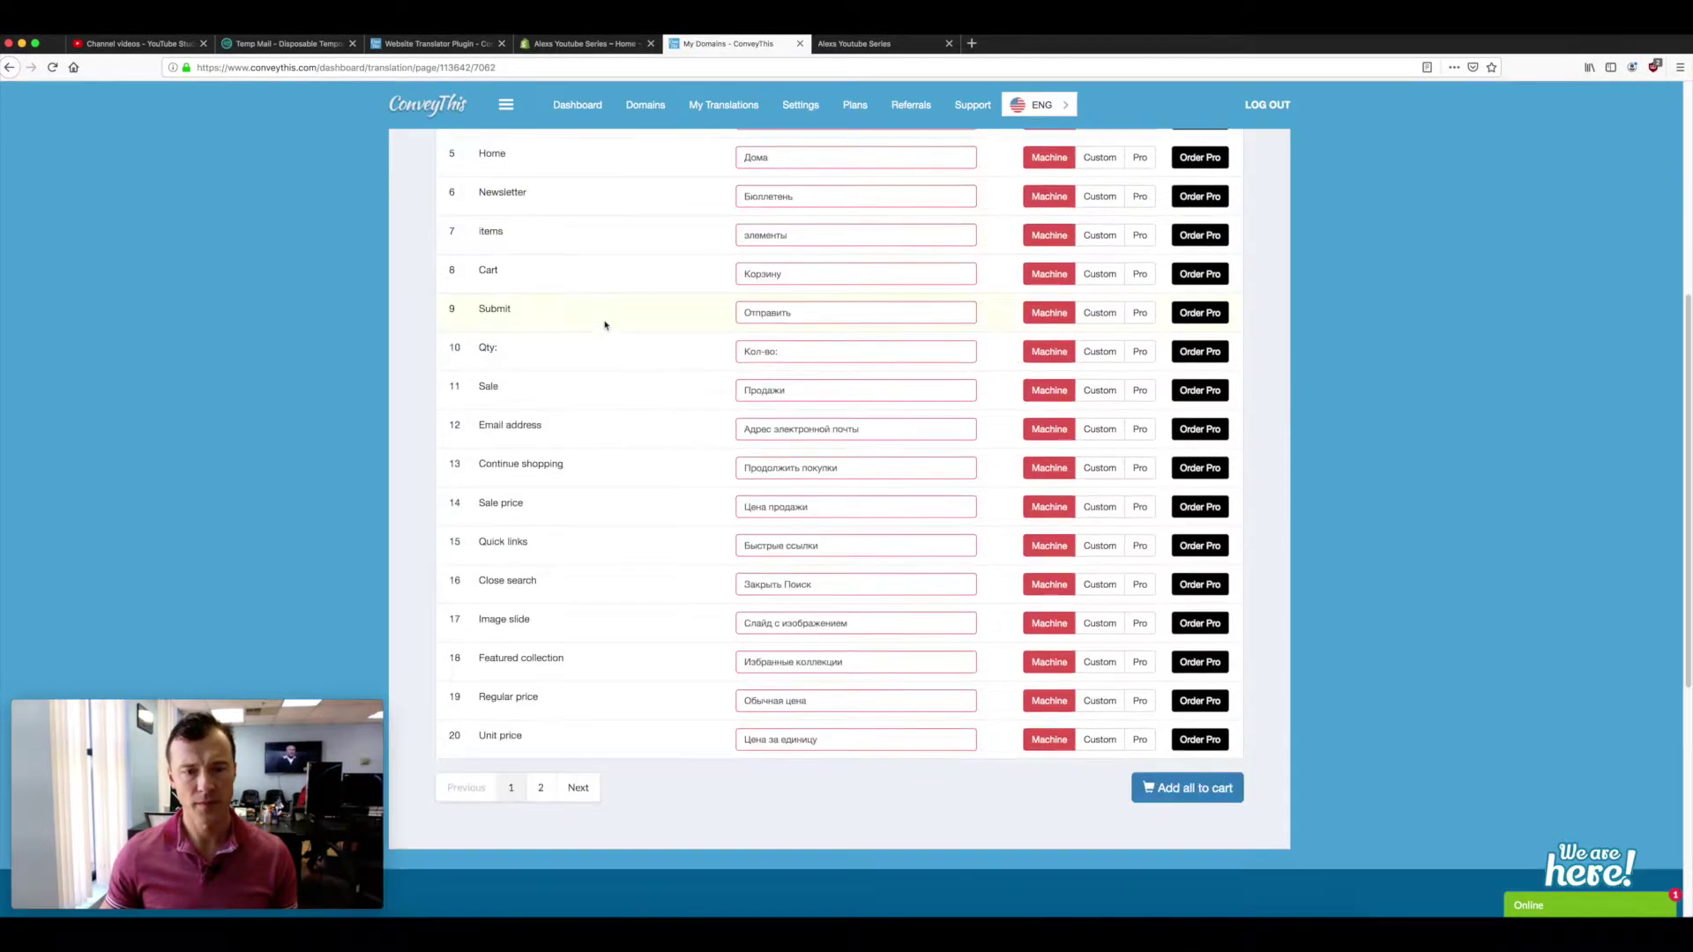
scroll(605, 324, up, 5)
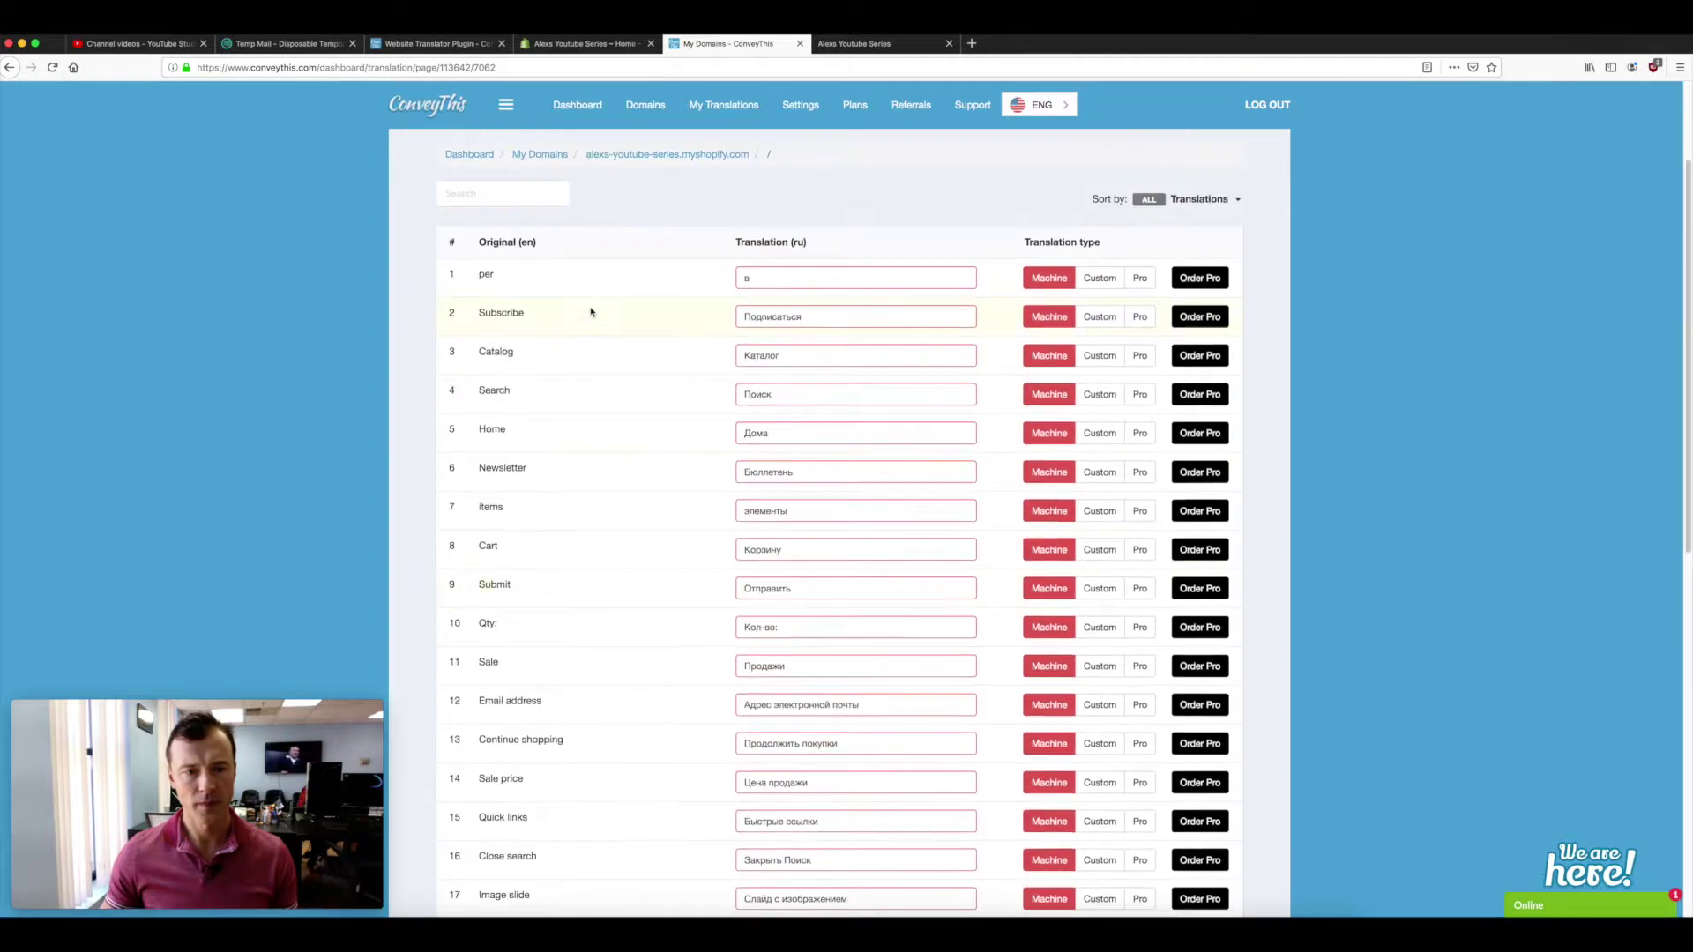
right_click(471, 194)
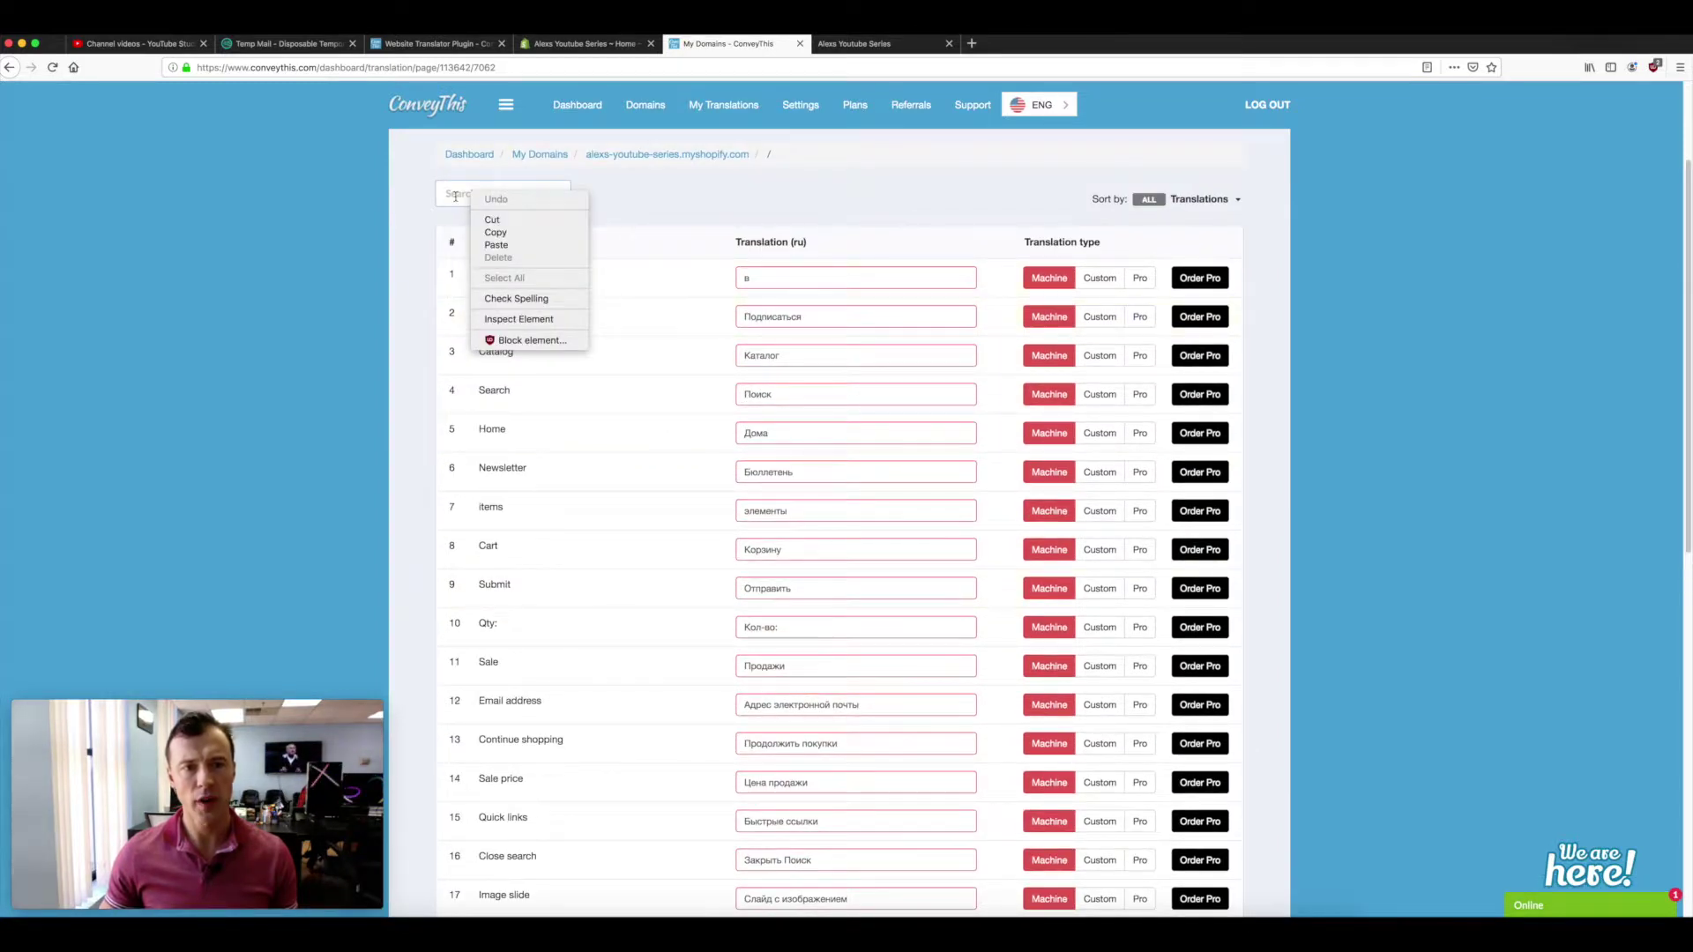
click(497, 247)
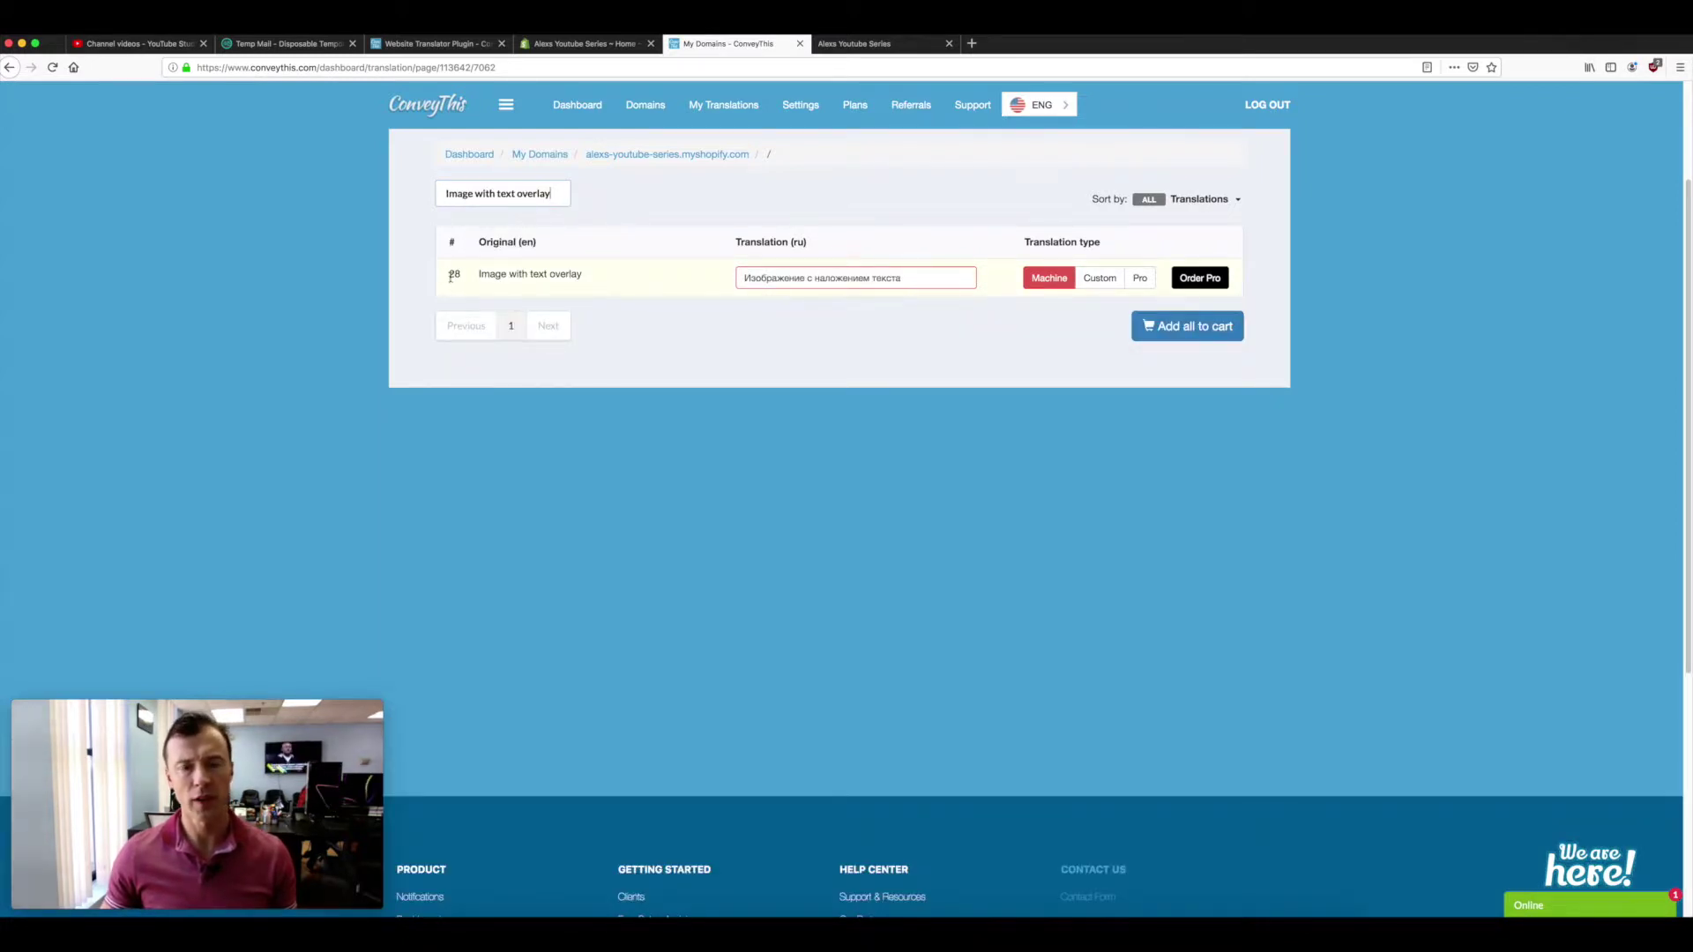
click(844, 277)
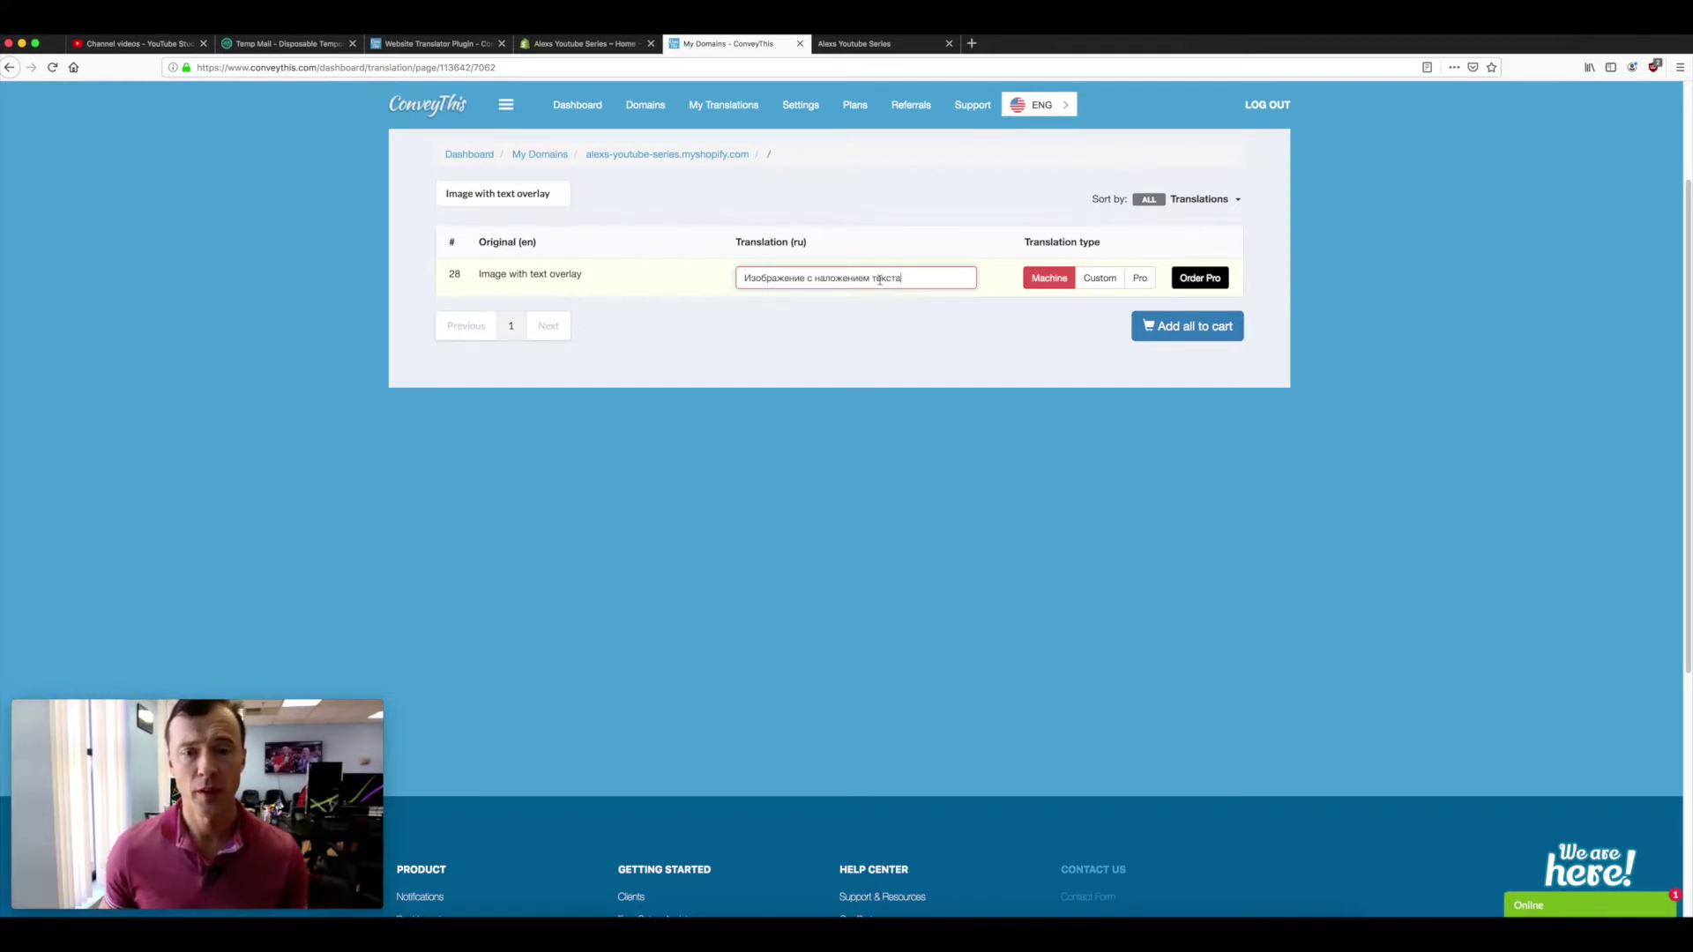
- Replace 'текста' with '23' in entry #28's translation, making it a custom 'Изображение с наложением 23'
double_click(879, 279)
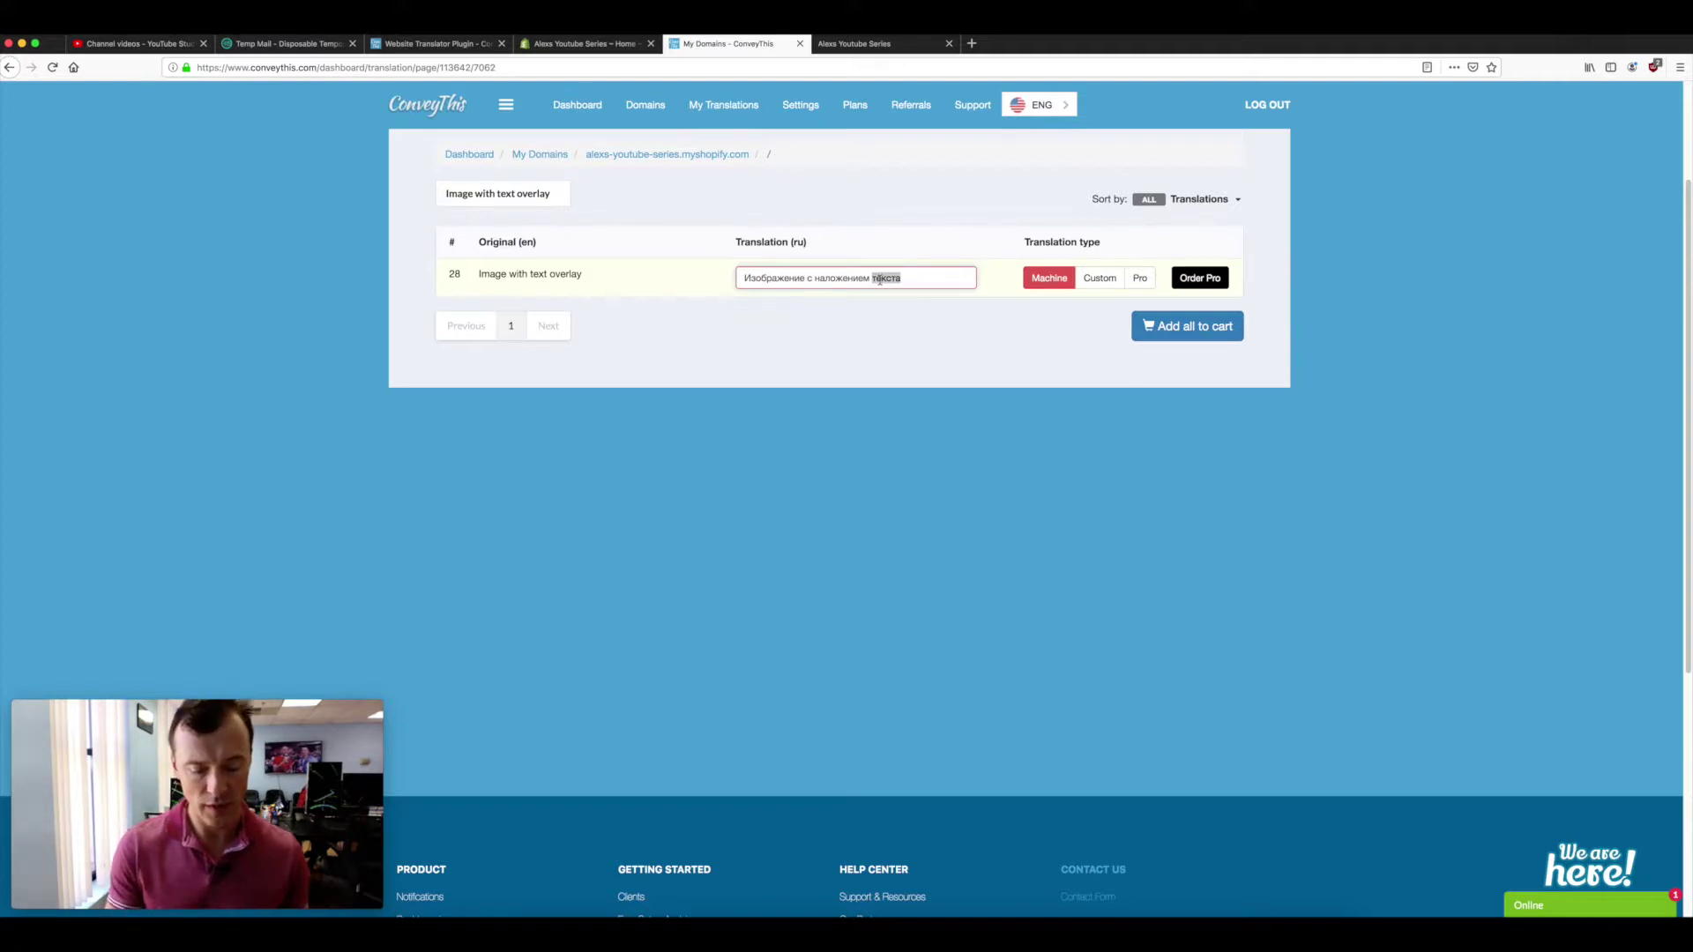
text(23)
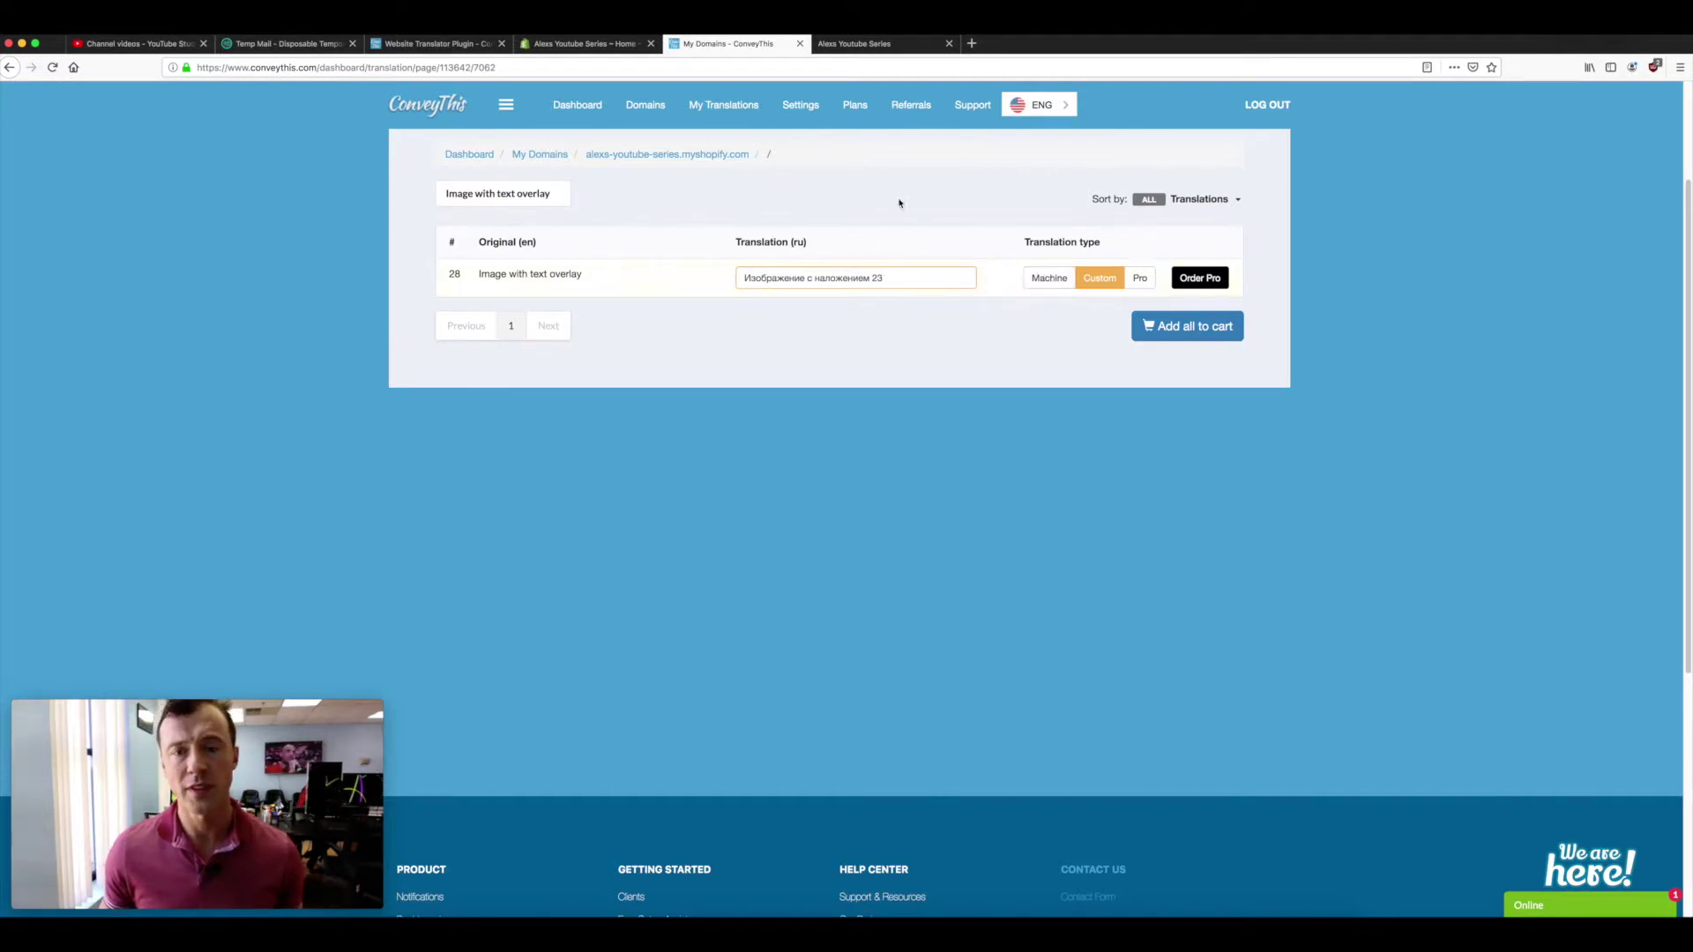
click(851, 44)
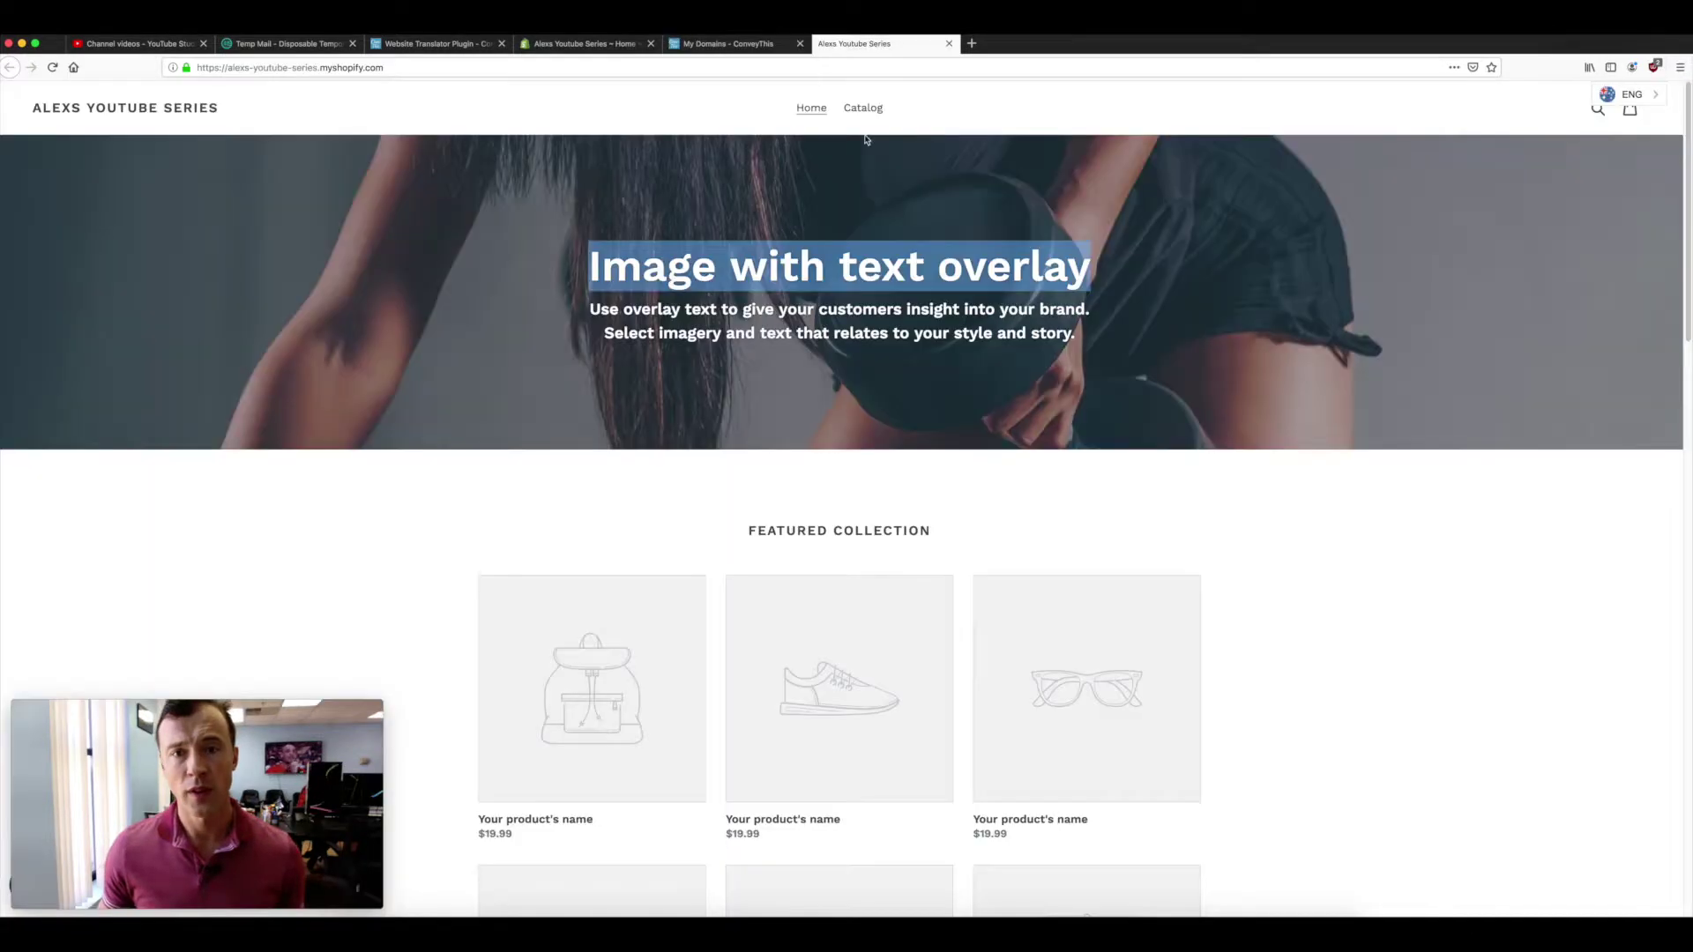
- Reload the storefront in RUS and confirm the hero heading reads 'Изображение с наложением 23'
click(52, 68)
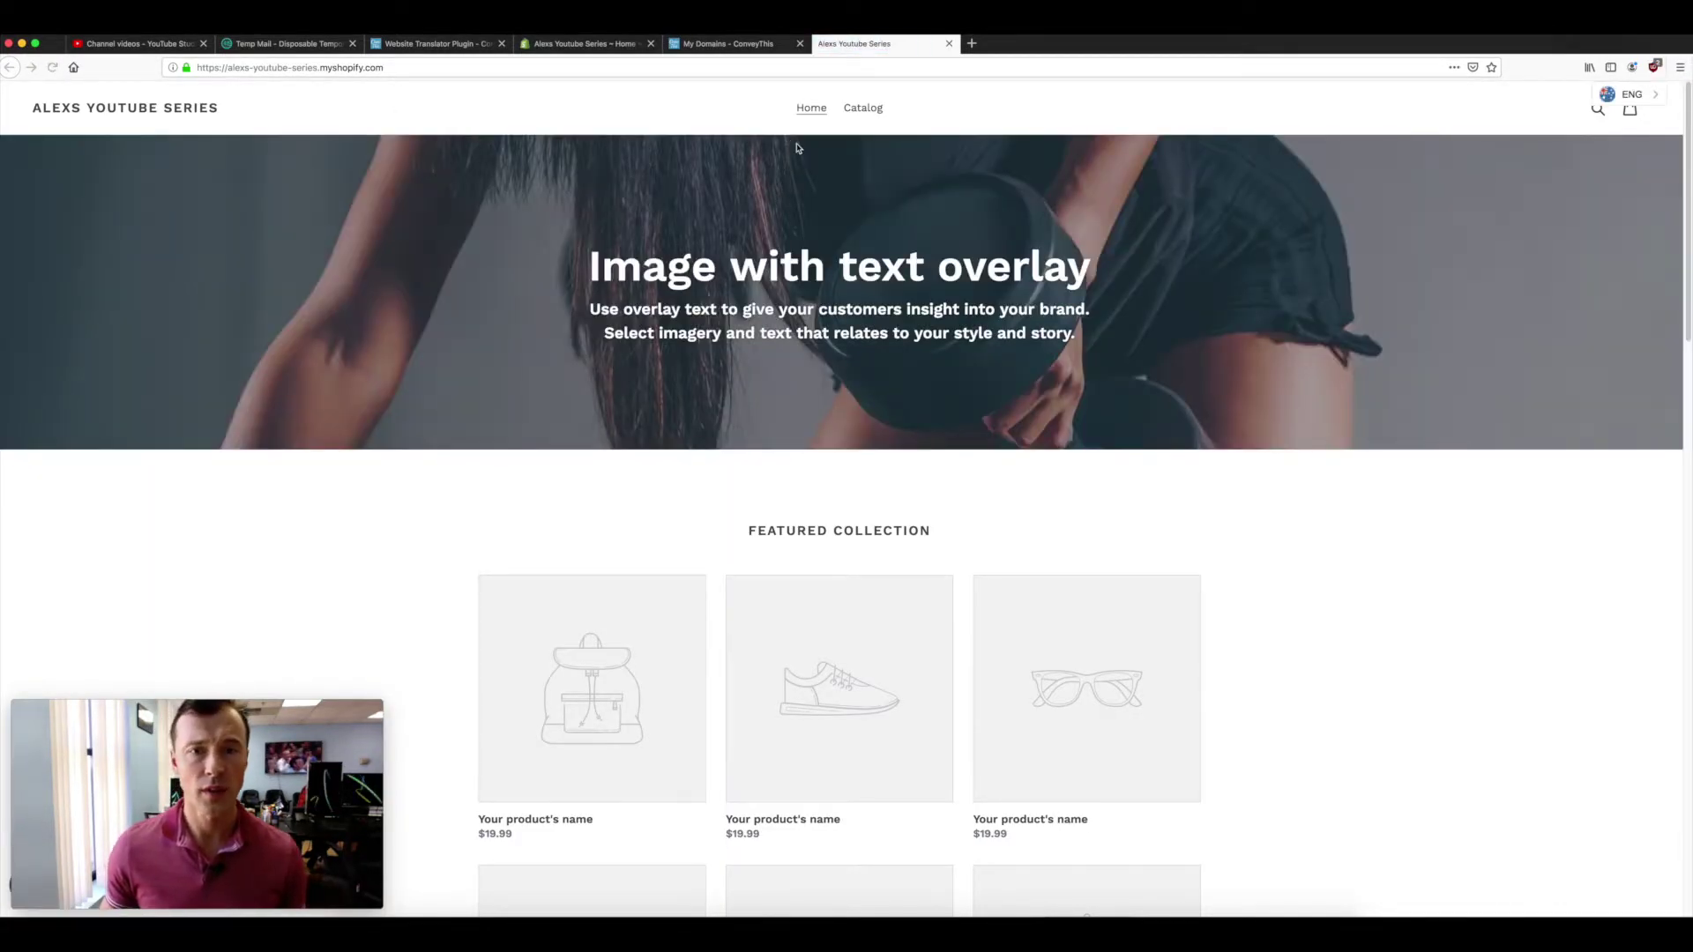
click(1627, 95)
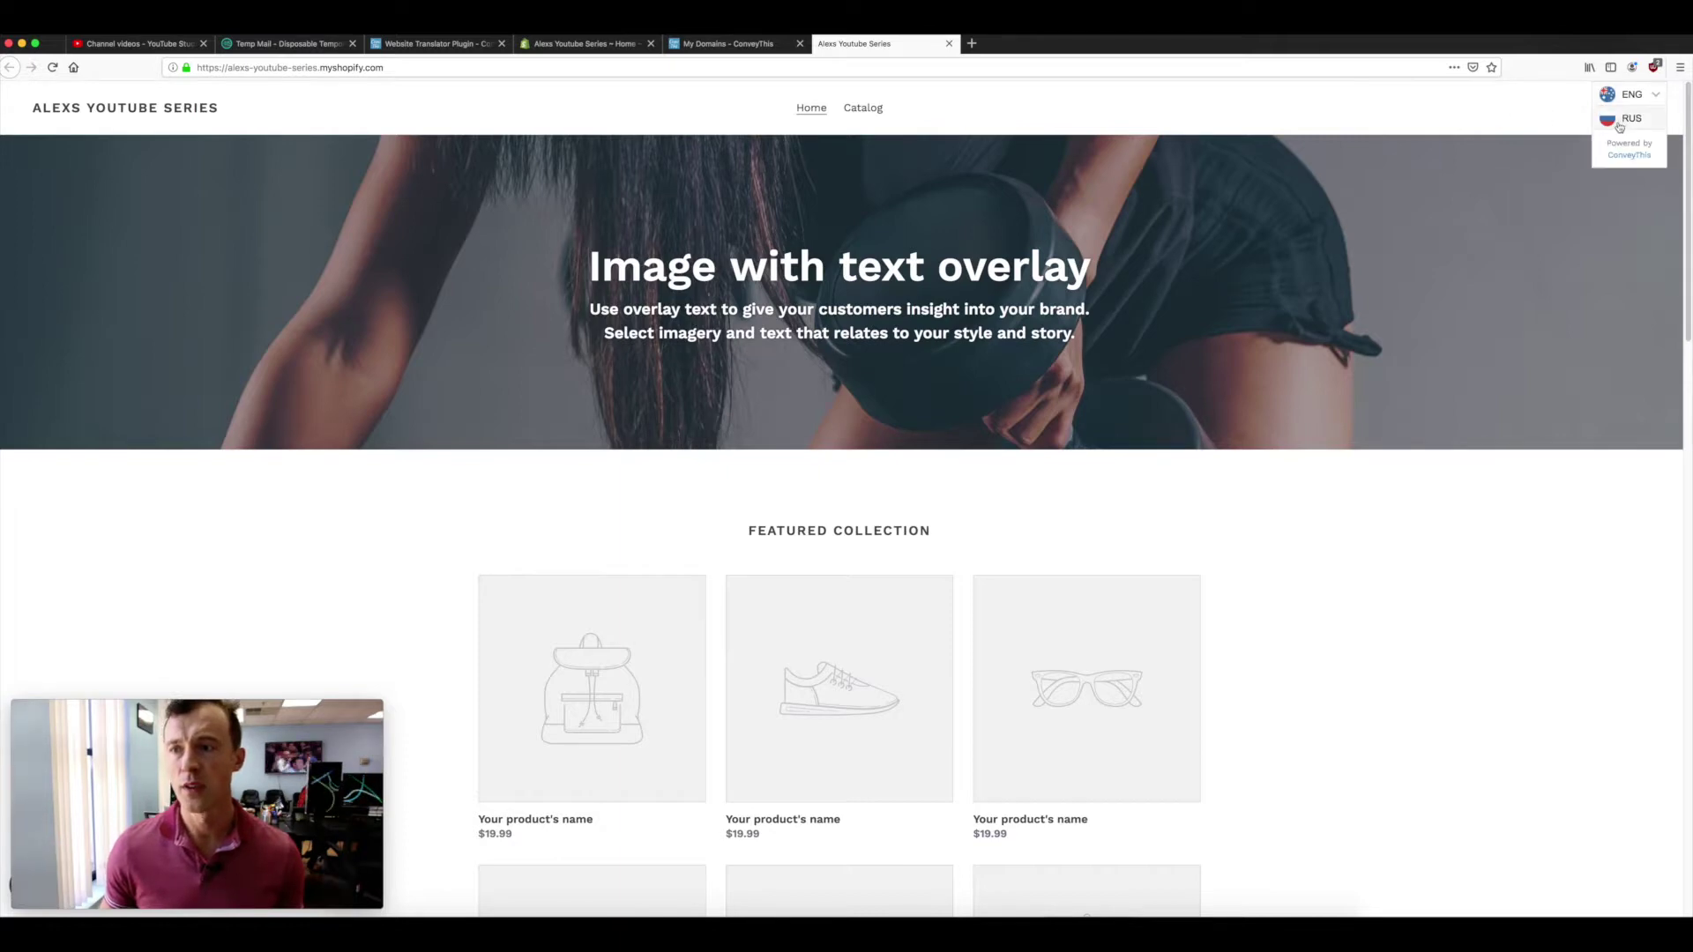
click(1622, 124)
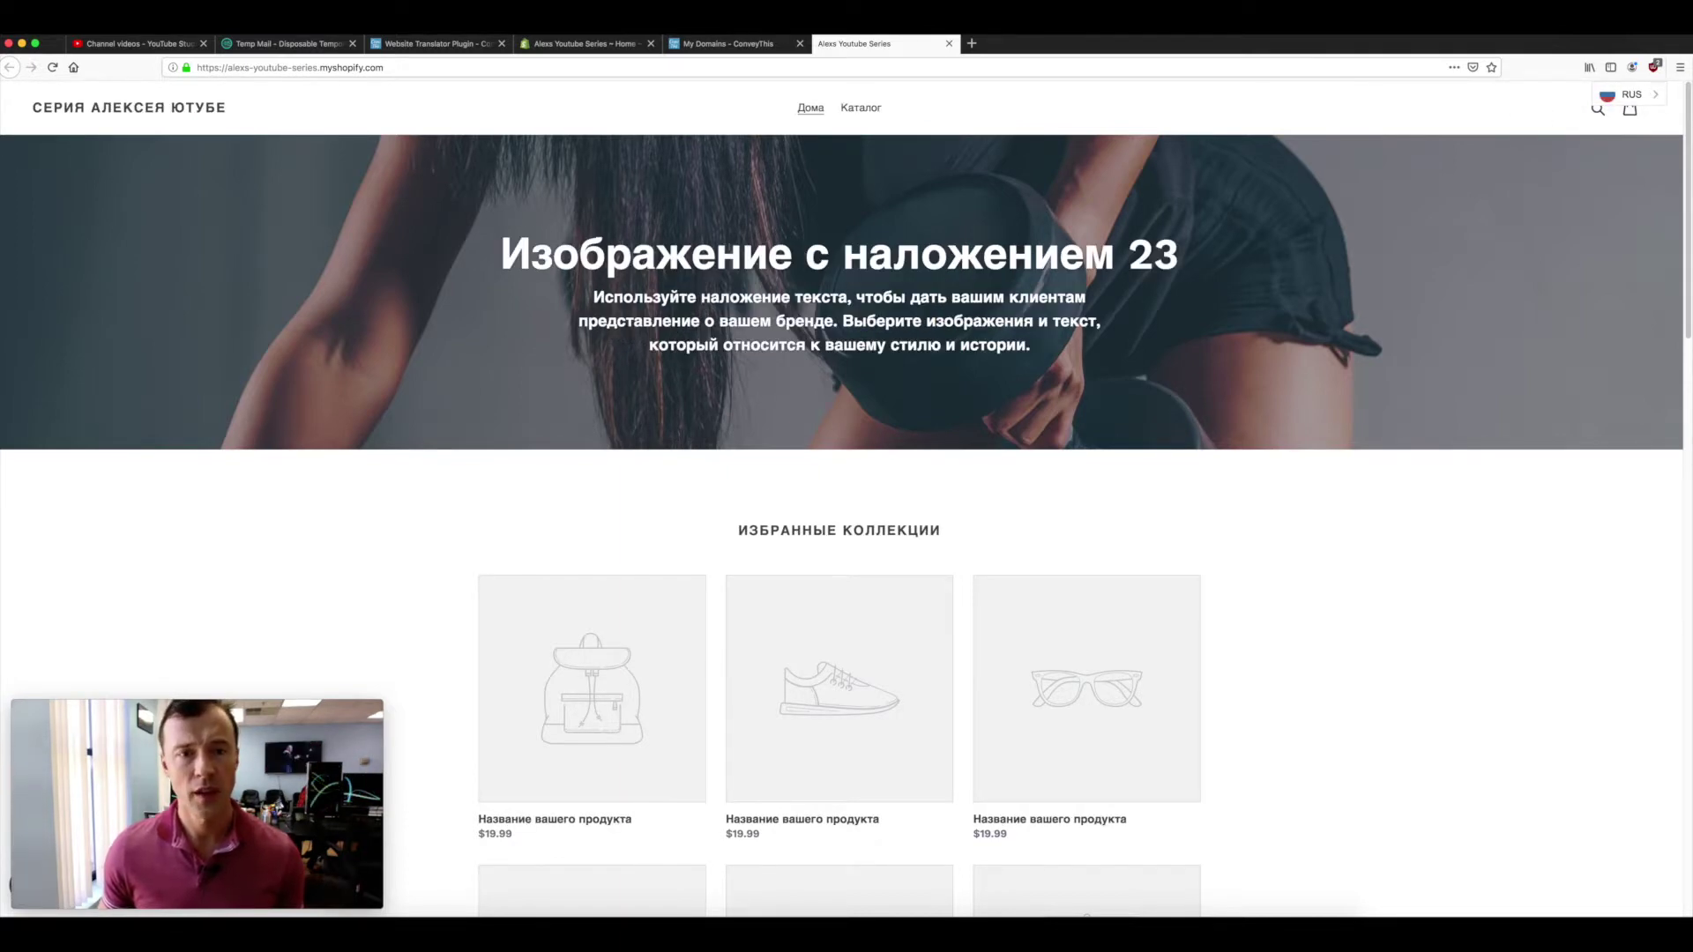
drag(505, 253, 1224, 268)
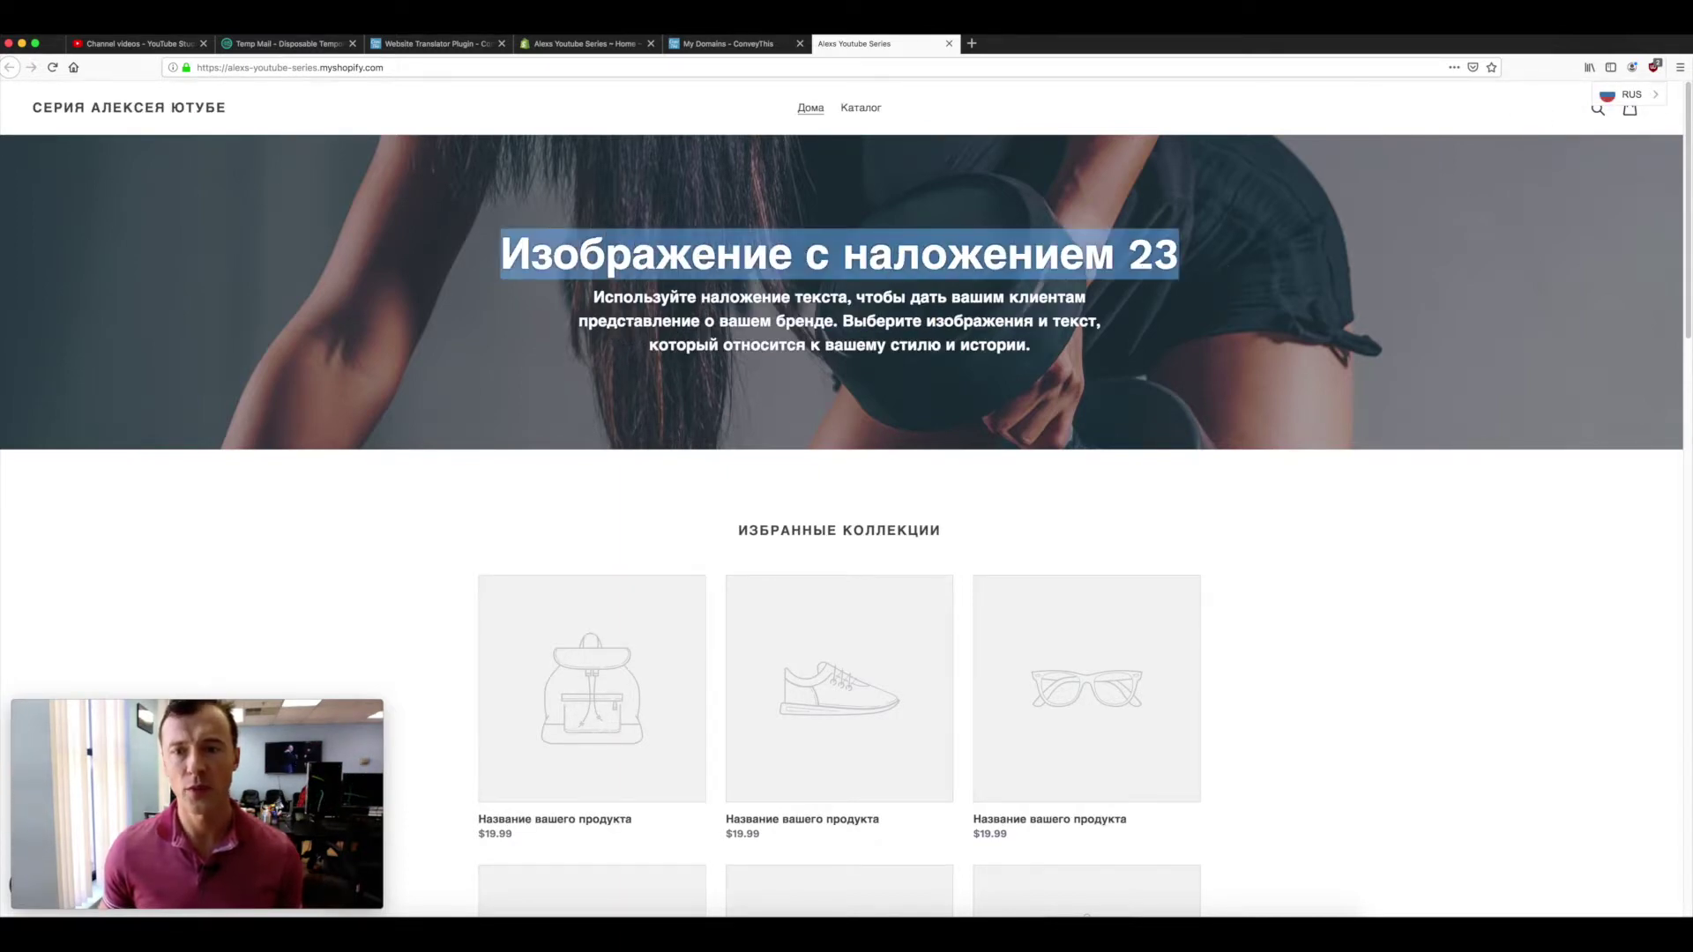
click(1131, 256)
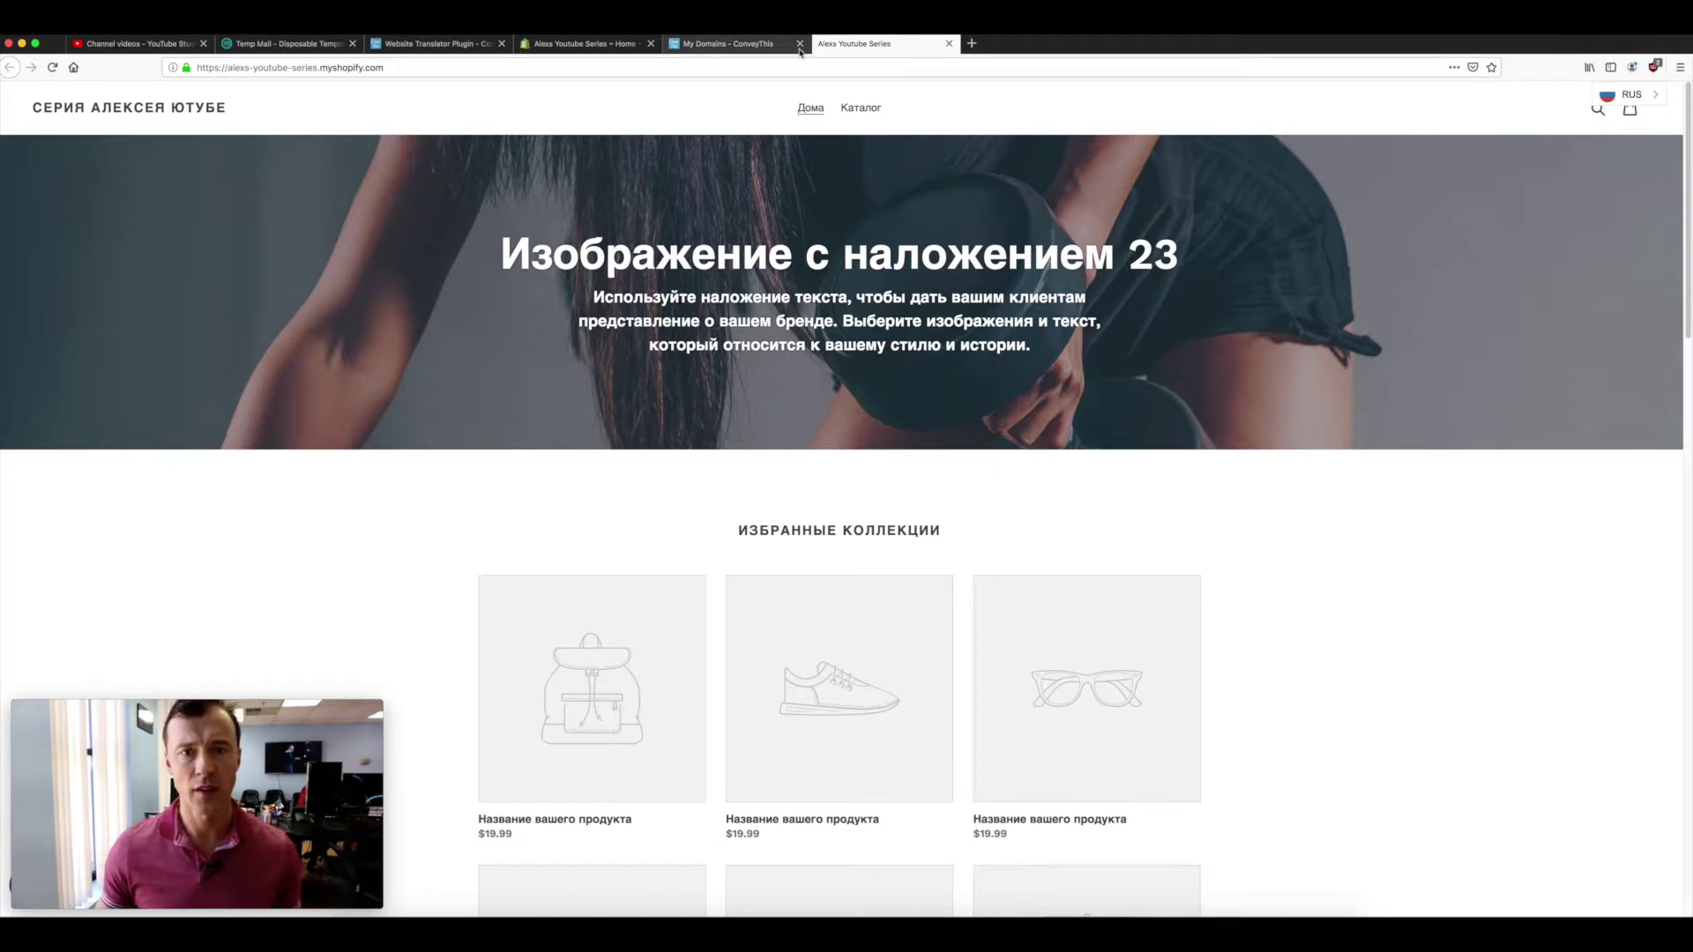
click(743, 46)
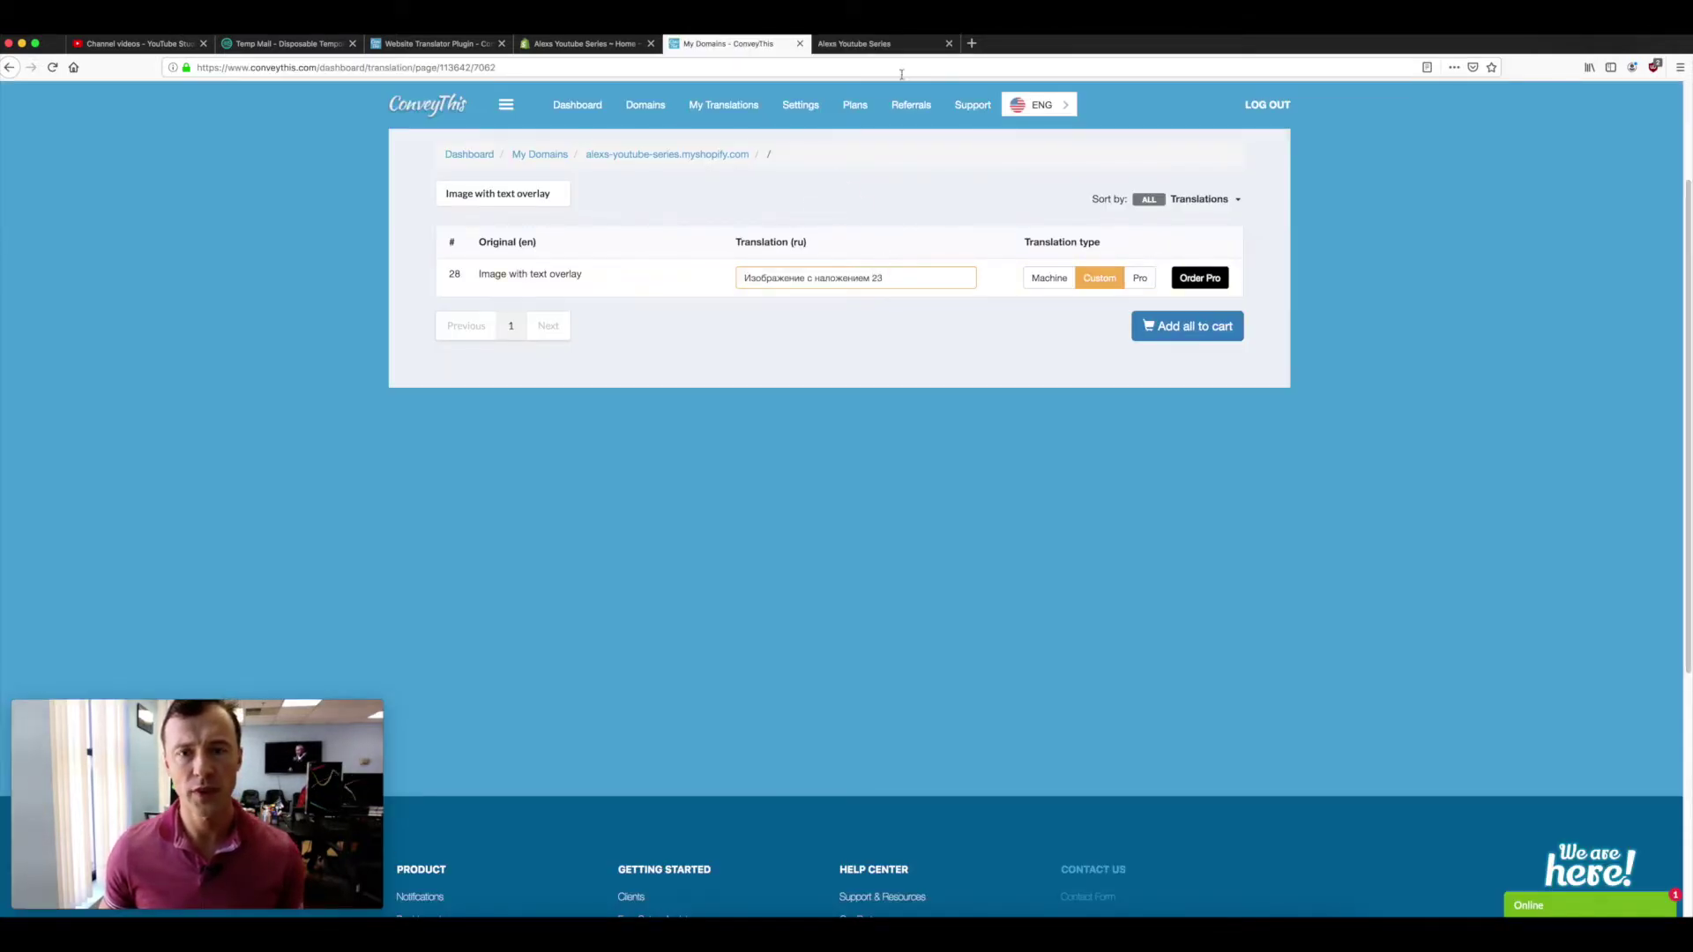
click(869, 44)
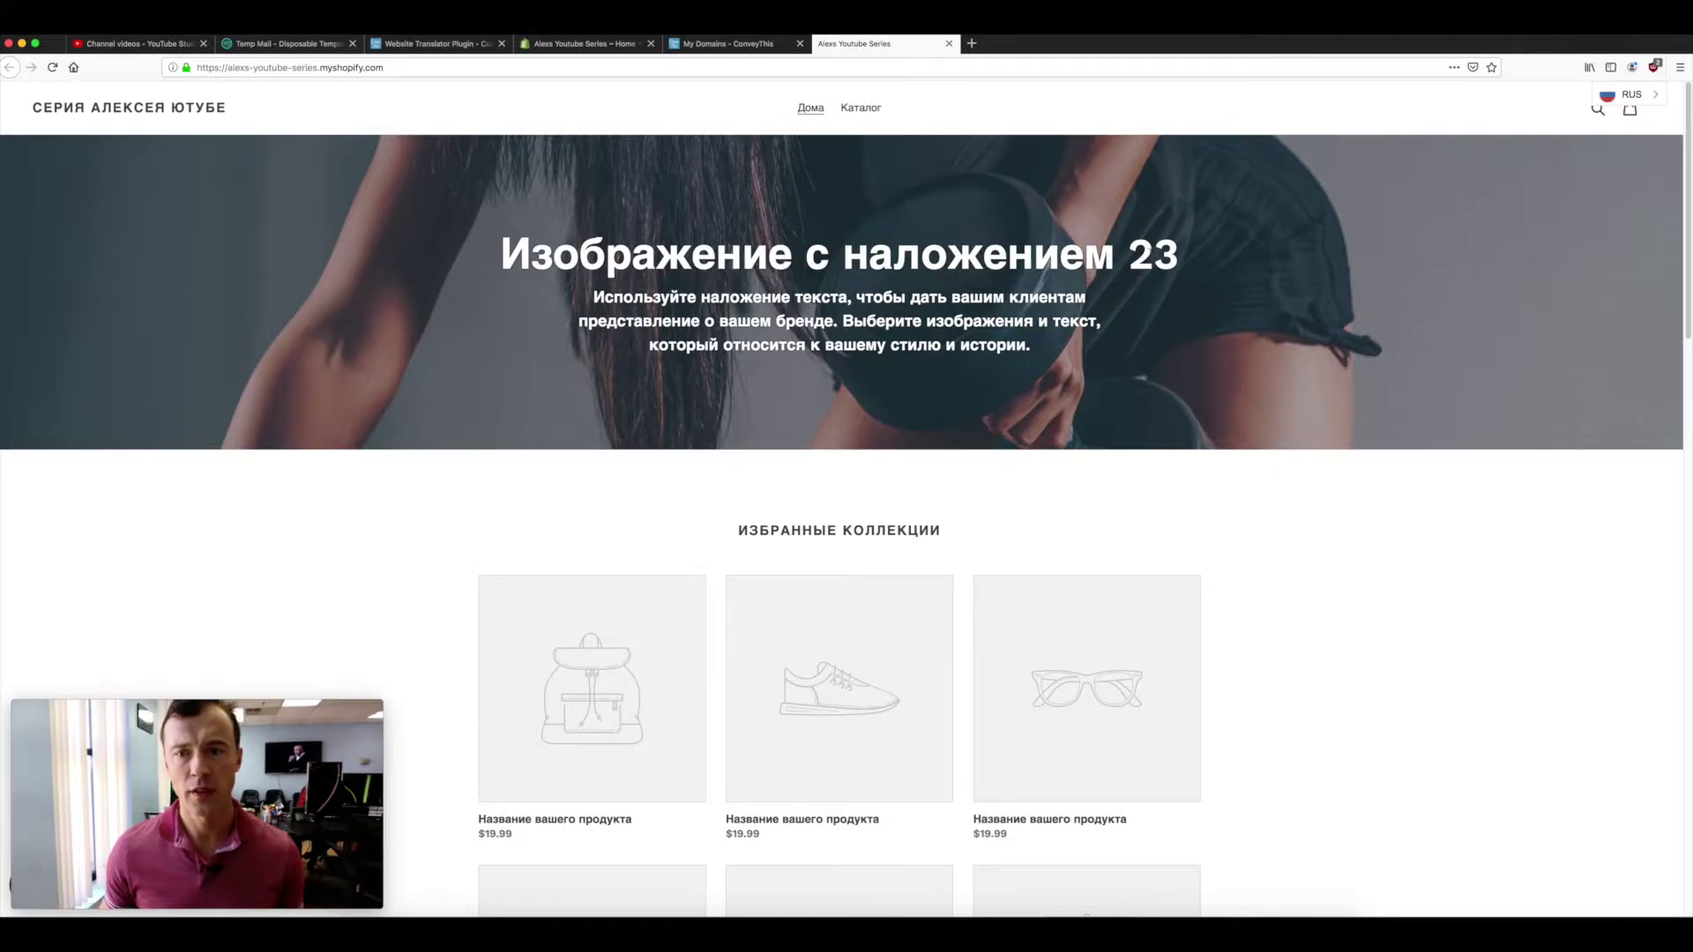
click(735, 49)
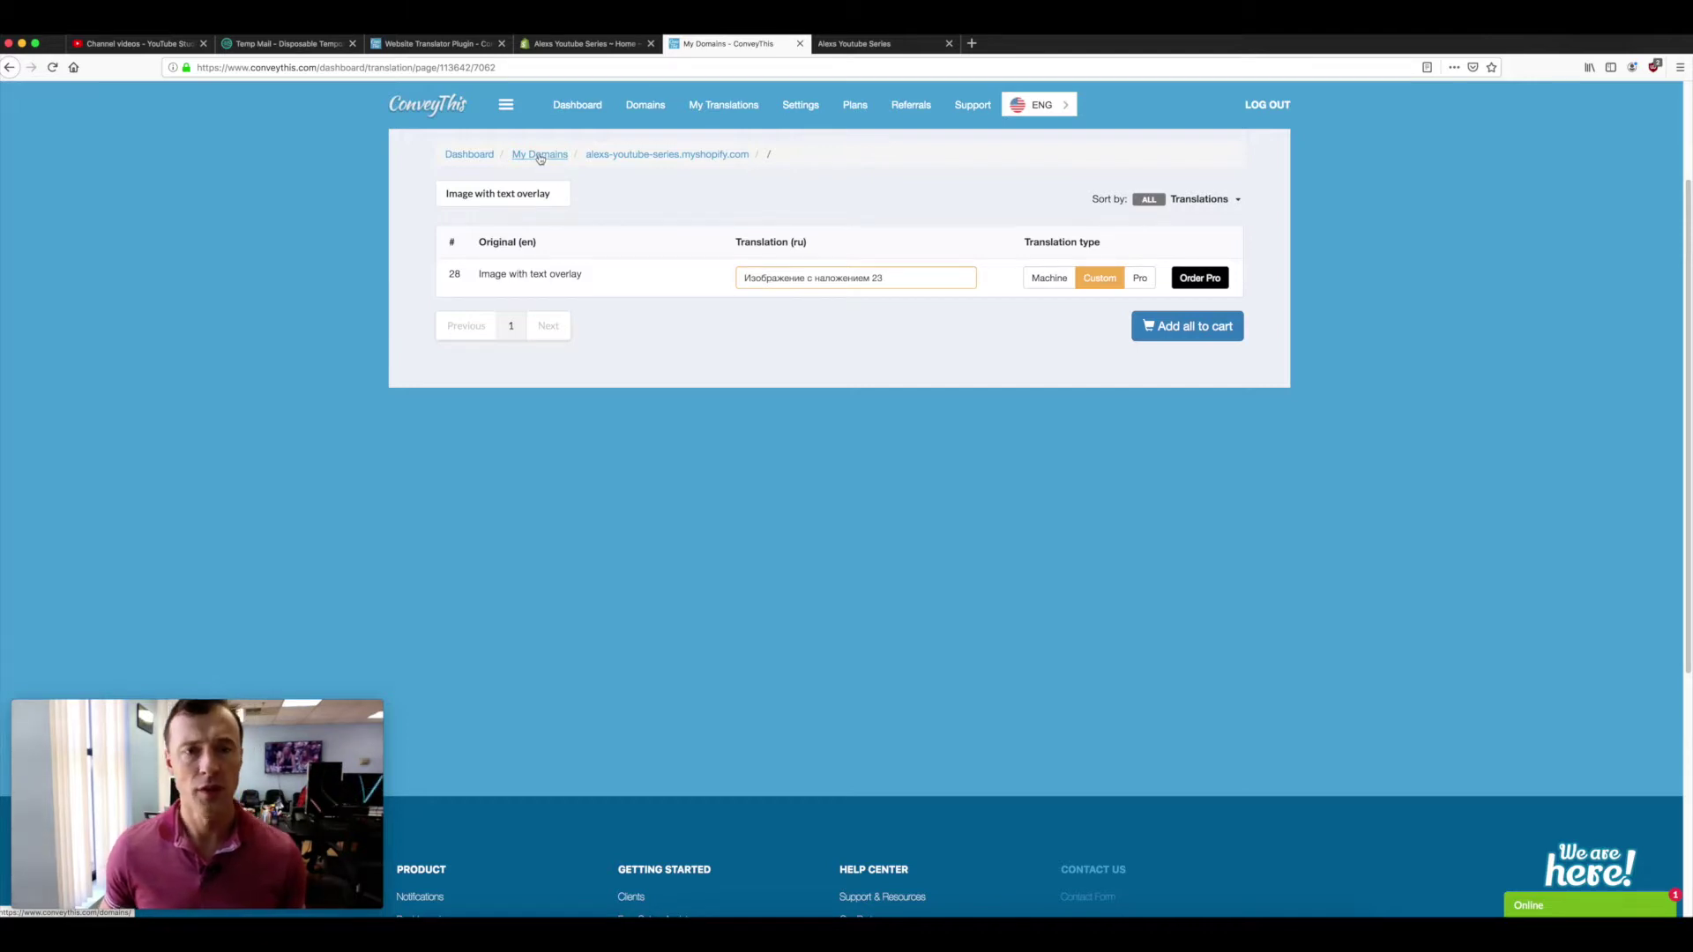
- From My Domains, open the Russian homepage in the Visual Editor and bring up the store password form
click(540, 155)
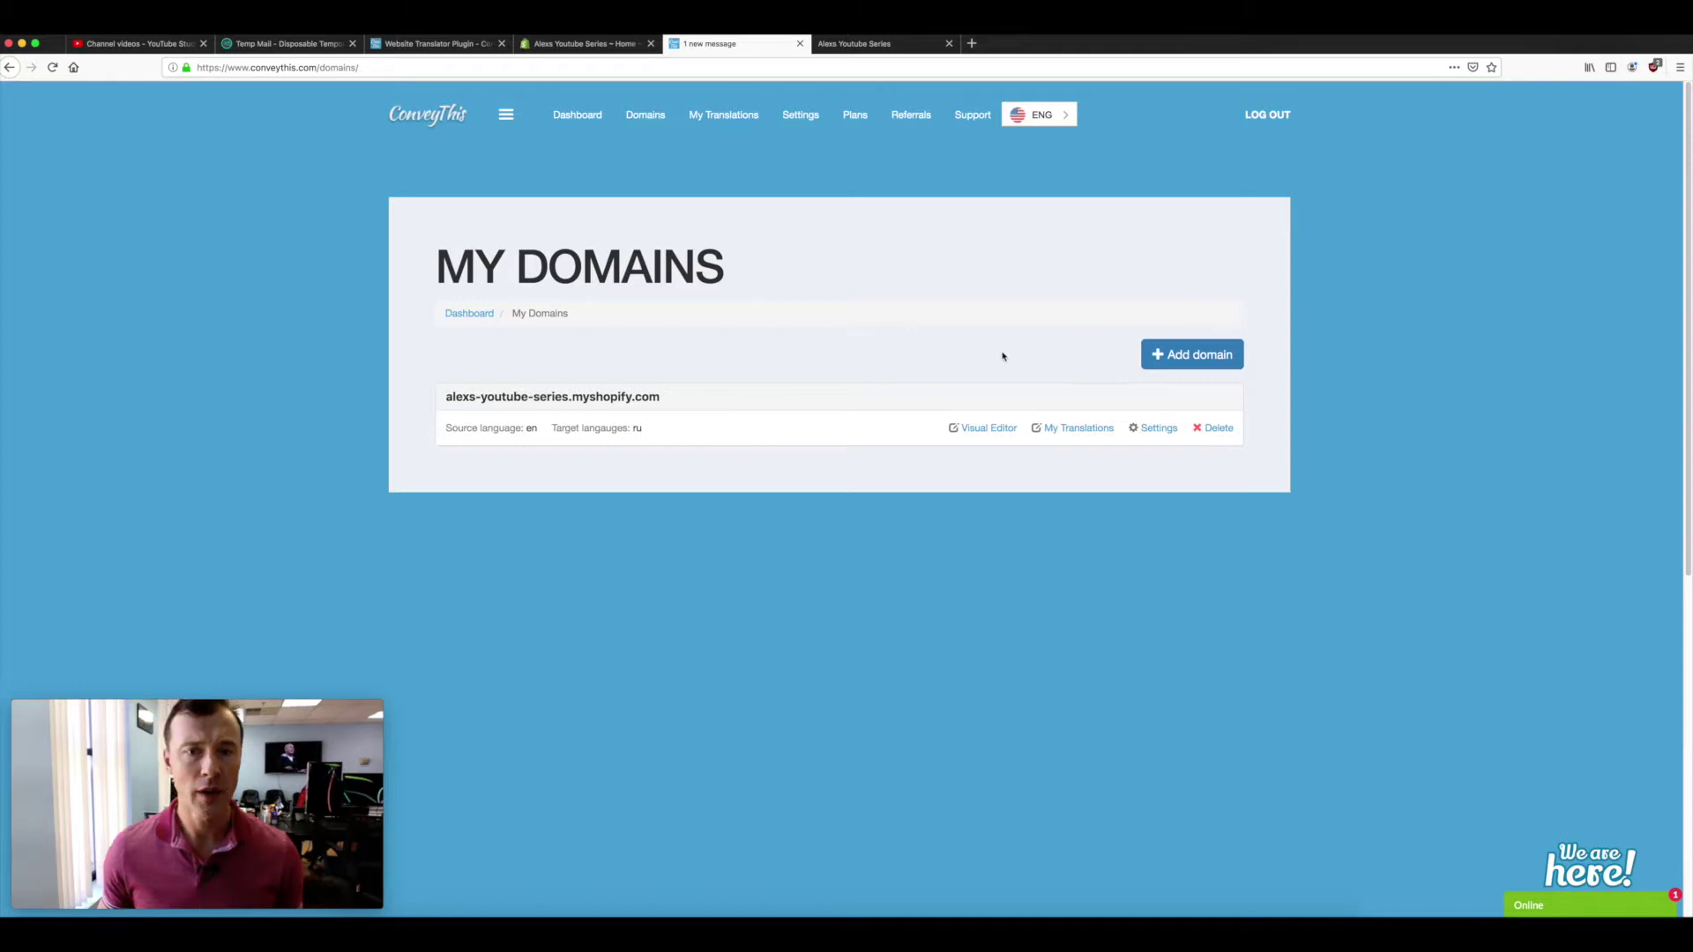
click(716, 116)
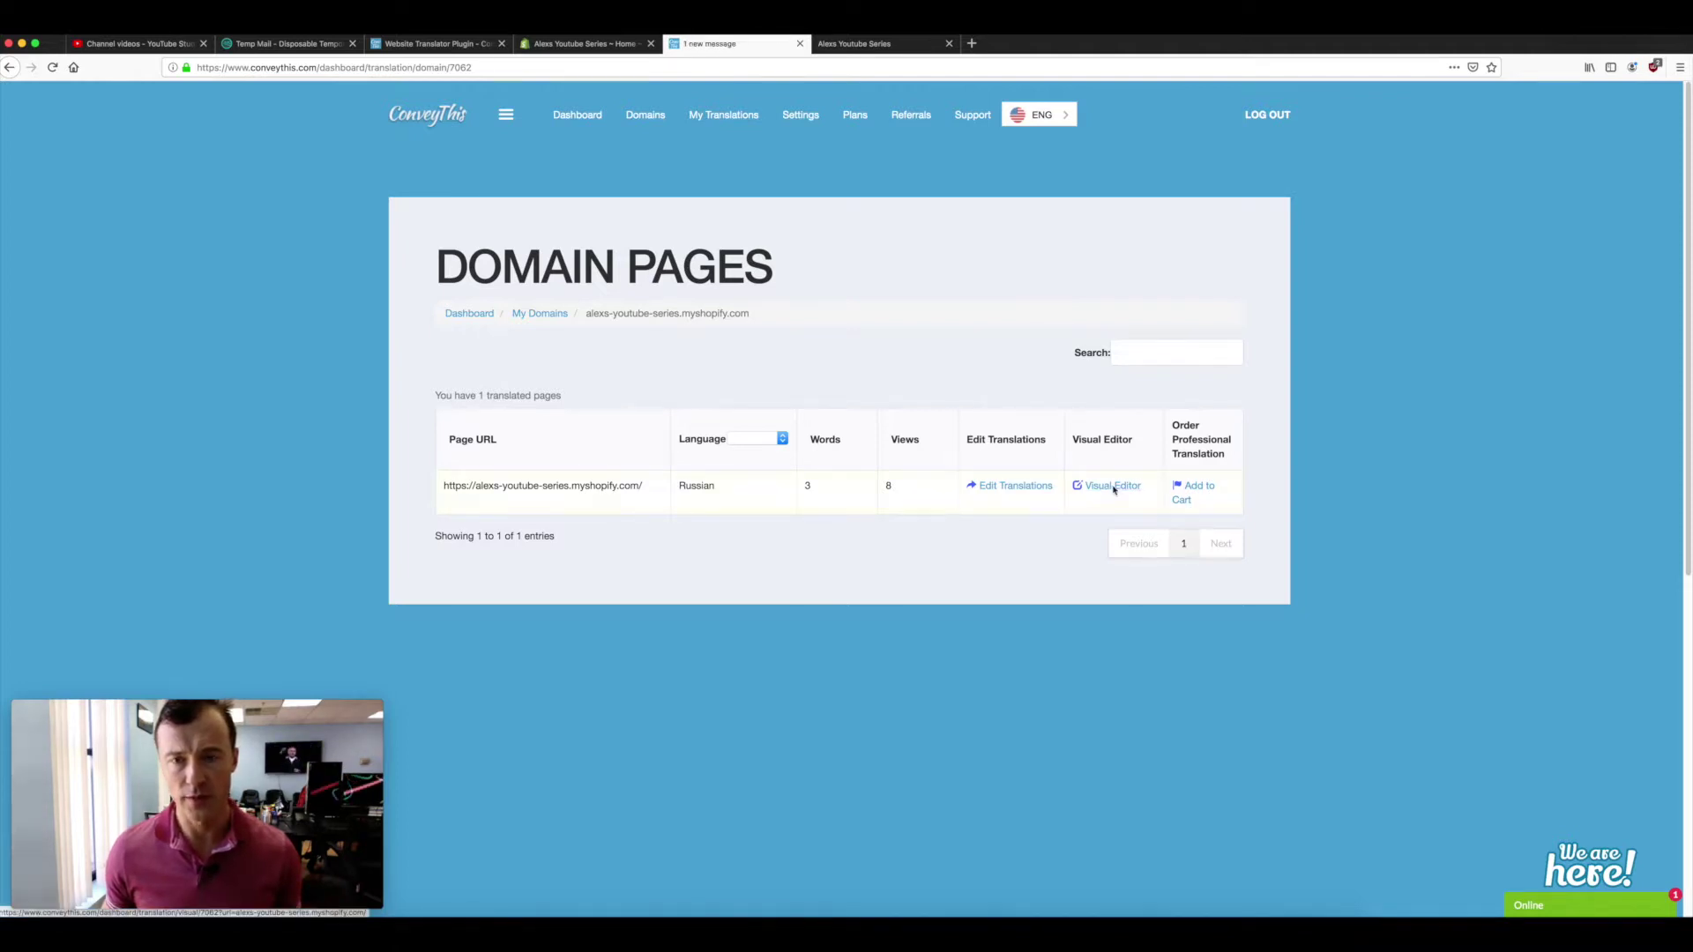
click(1114, 488)
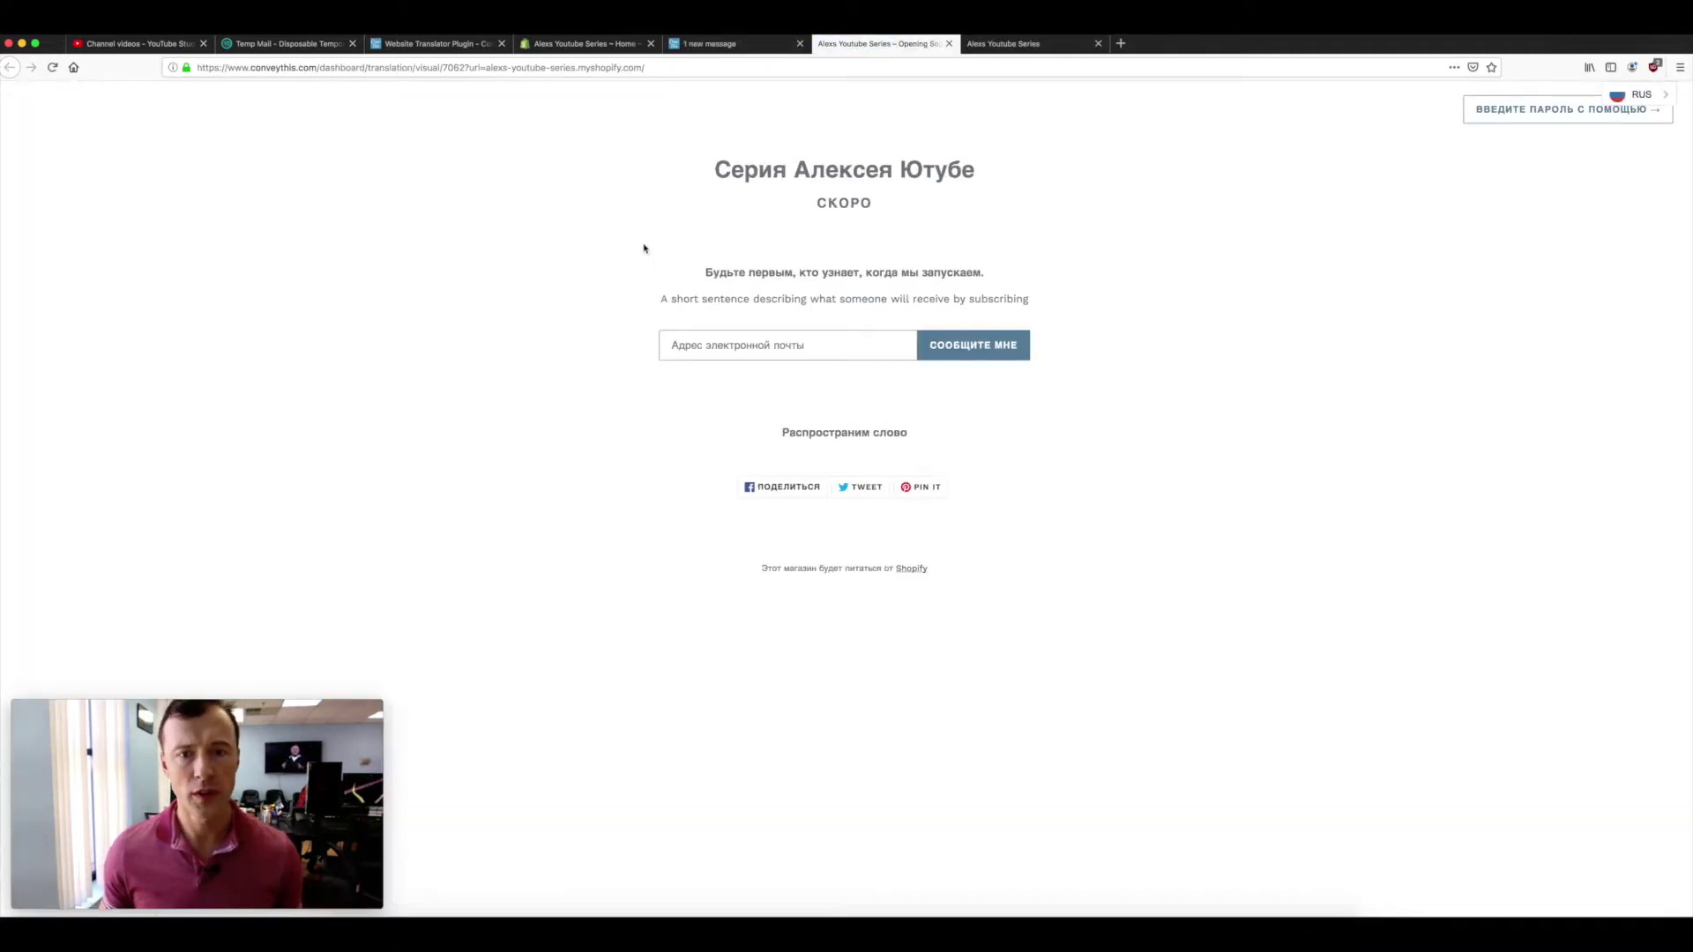
click(1518, 113)
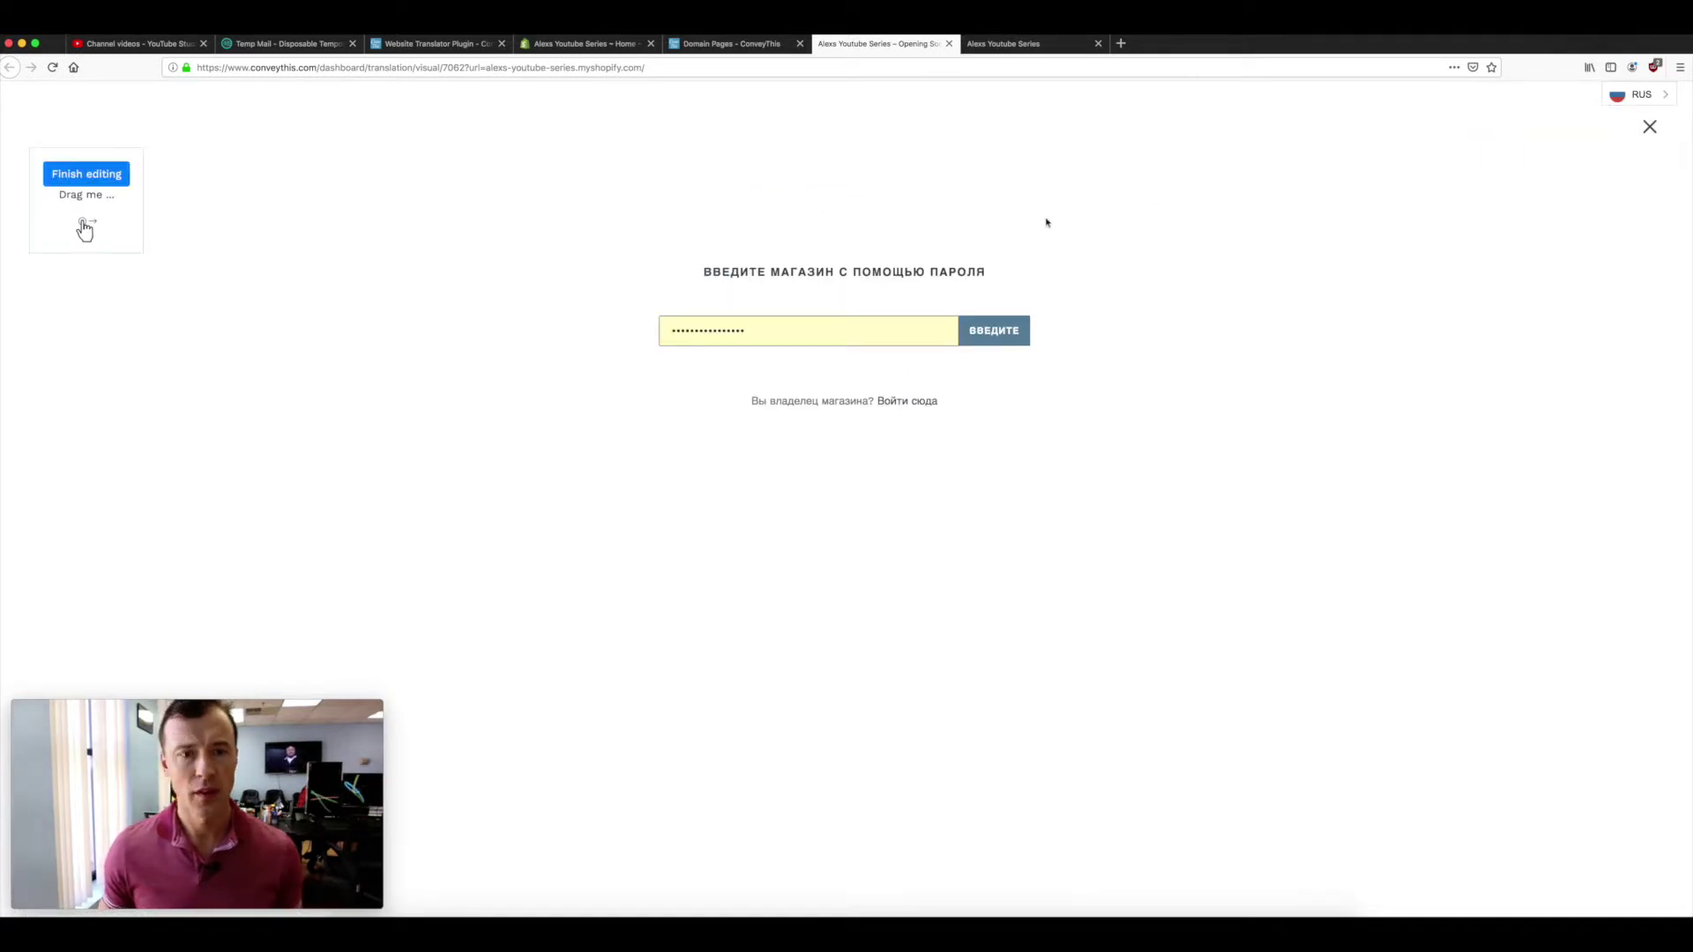
- Enter the store password in the Visual Editor and save it in Firefox
drag(754, 335, 614, 332)
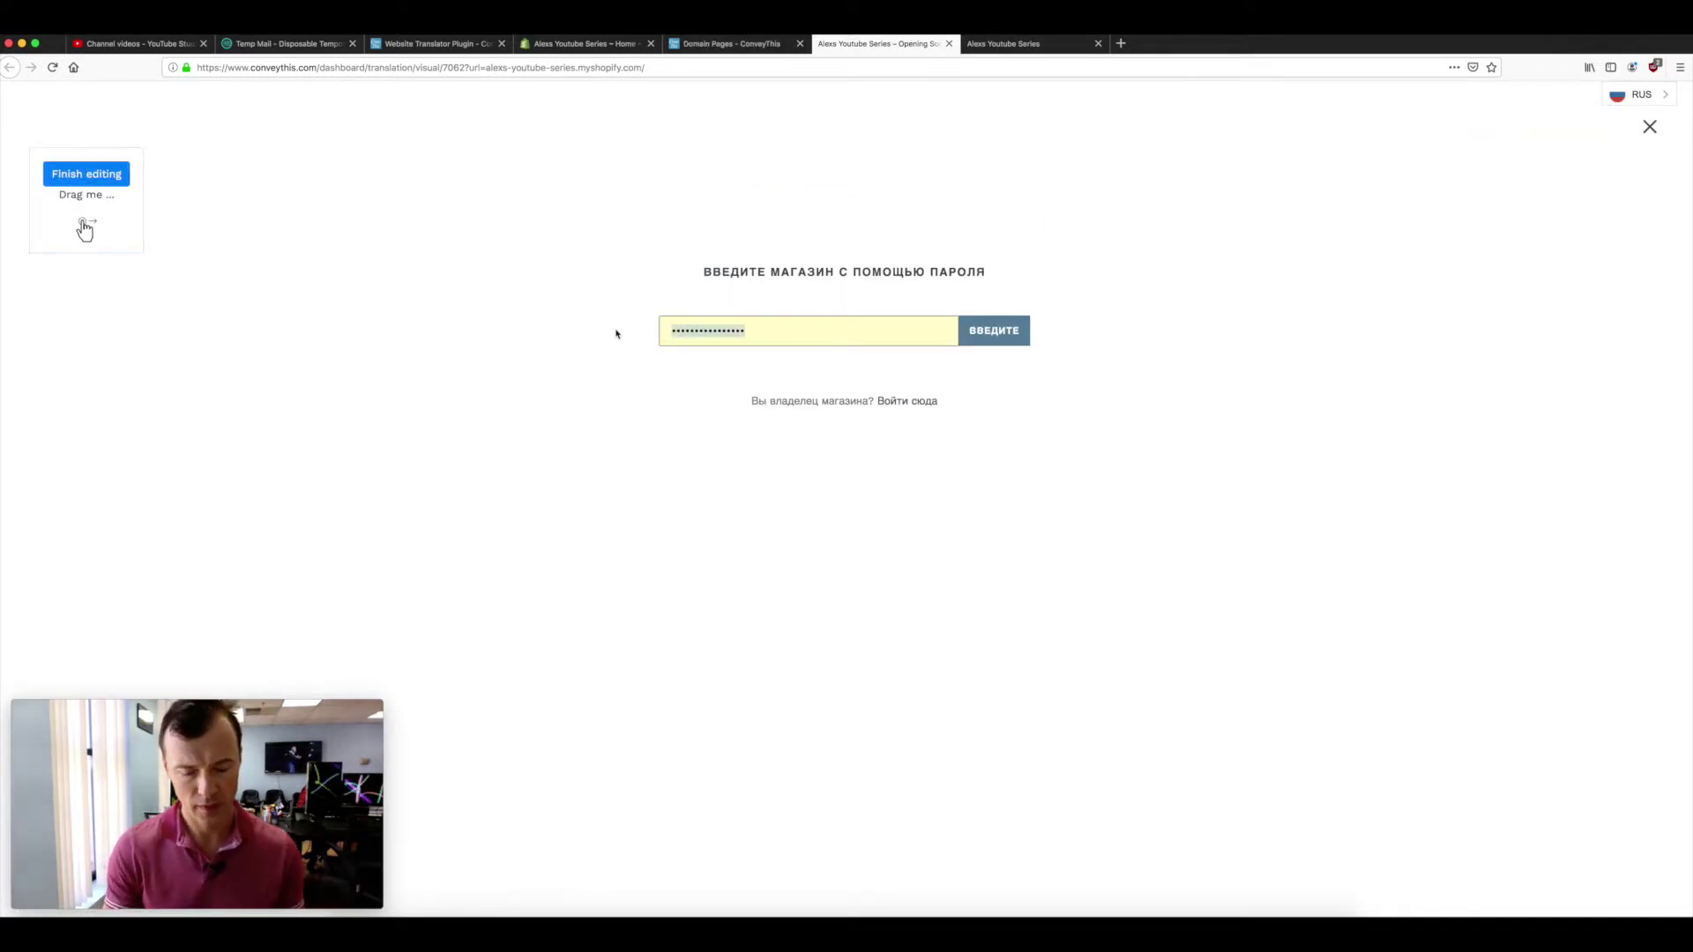
text(1234)
key(Return)
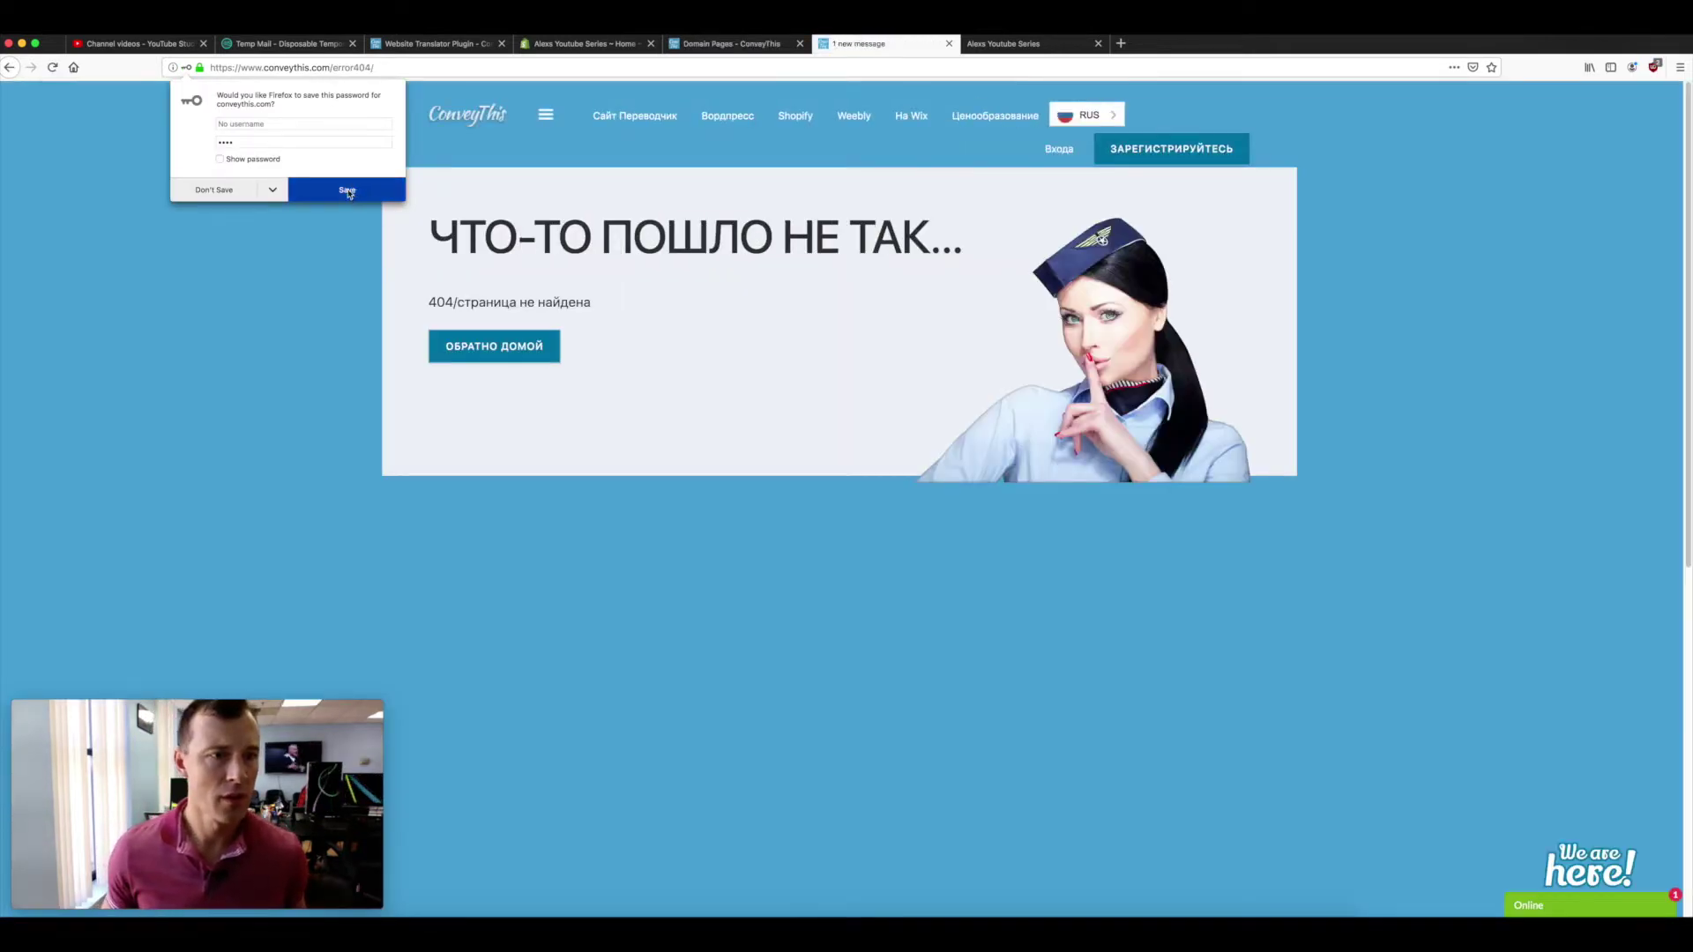
click(297, 200)
- Check the ConveyThis and store tabs, then switch to the Shopify admin
click(705, 44)
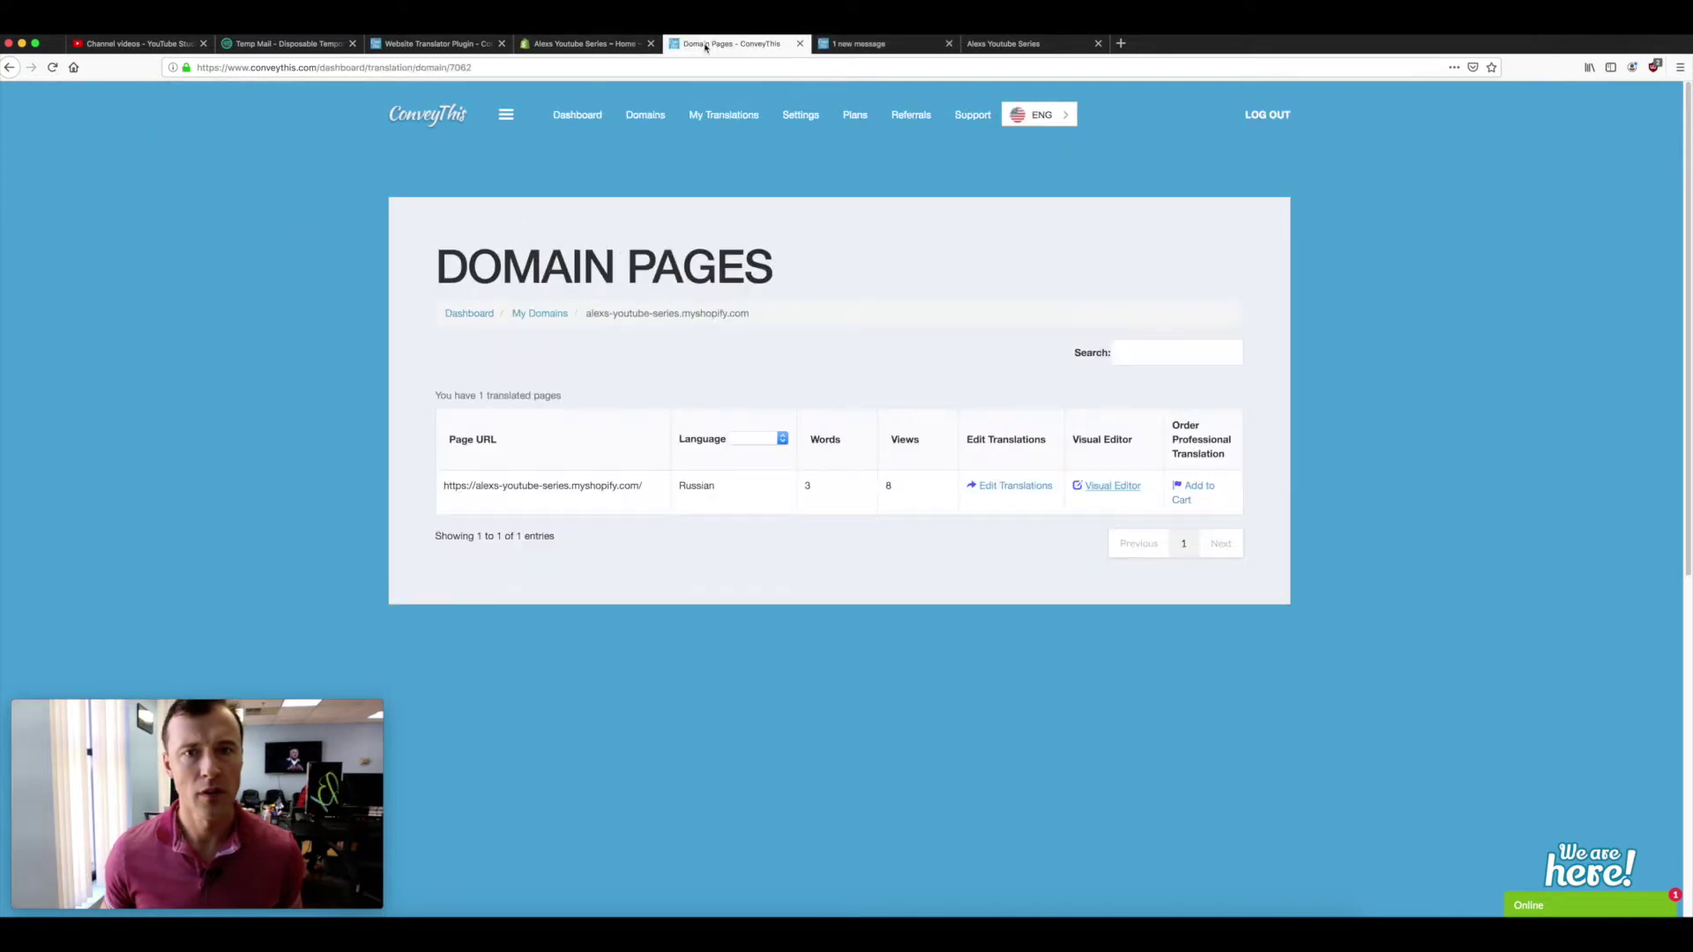
click(881, 43)
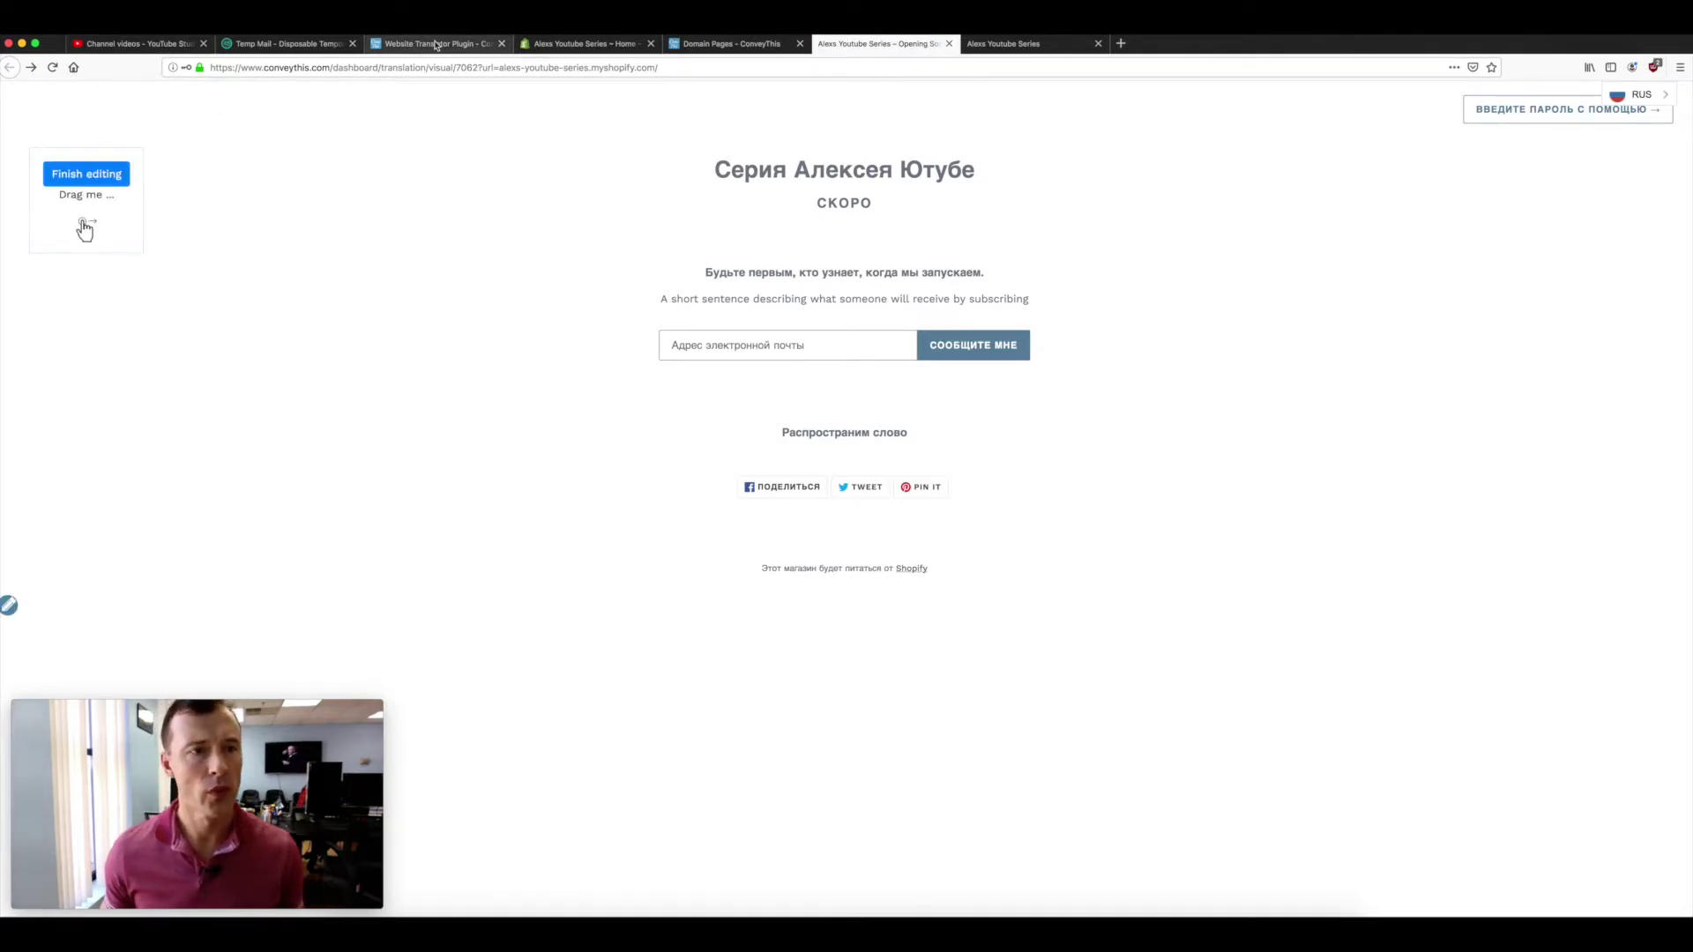
click(559, 44)
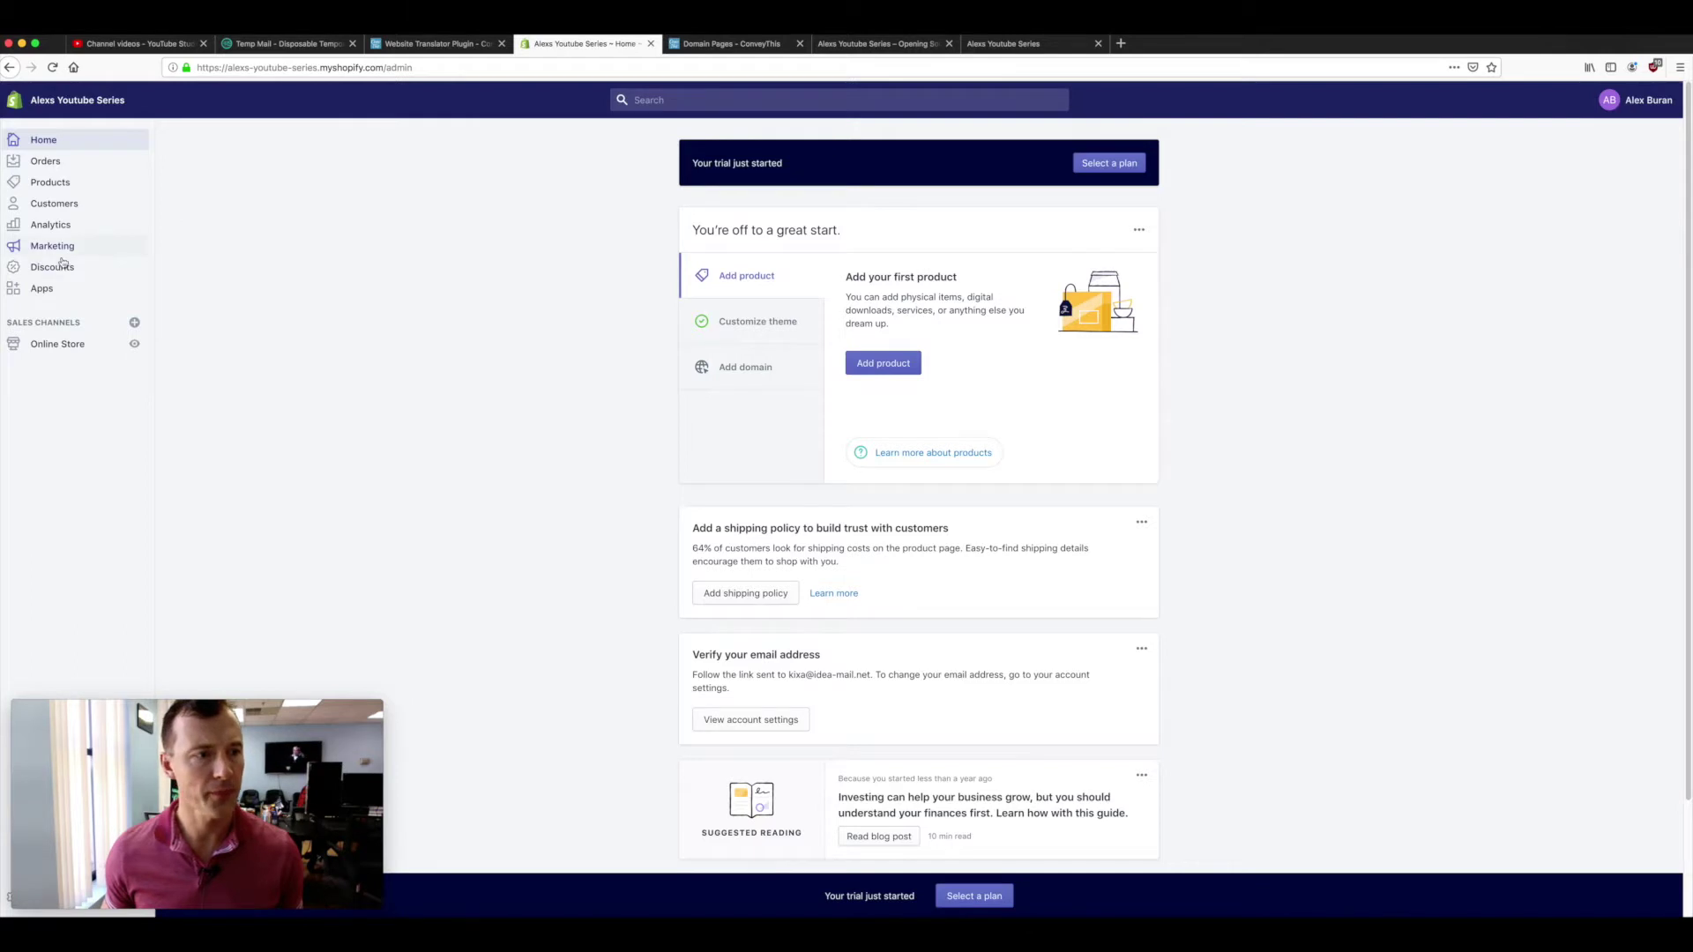
- Go to Online Store > Preferences in the Shopify admin
click(58, 348)
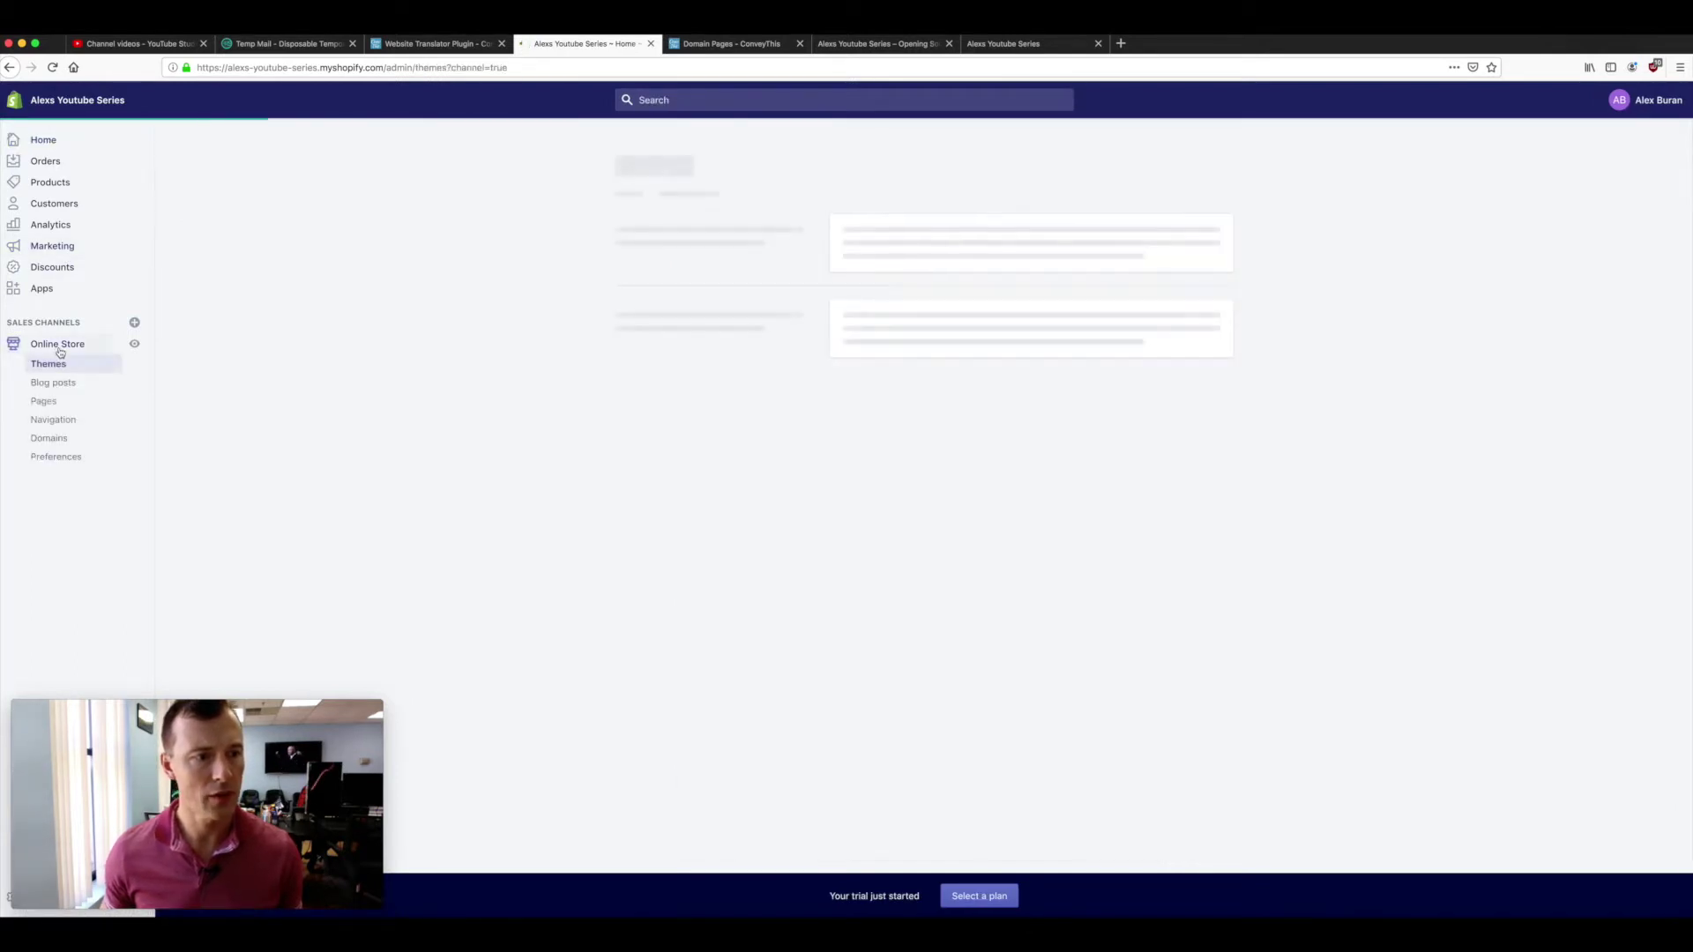
click(60, 453)
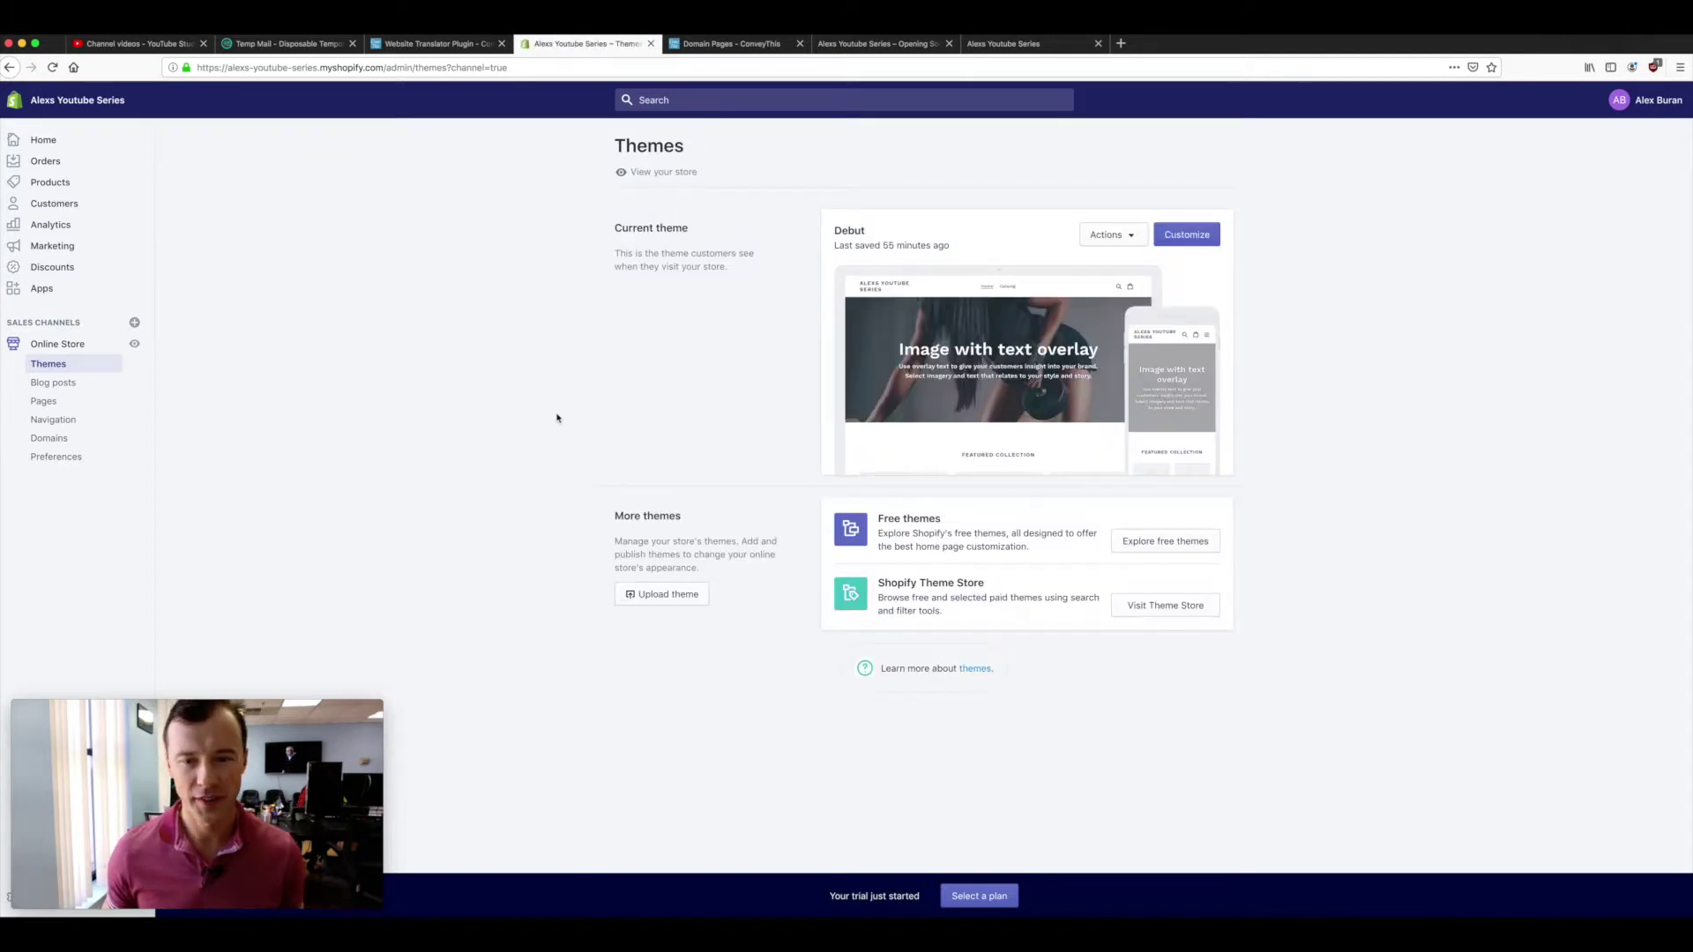
click(55, 457)
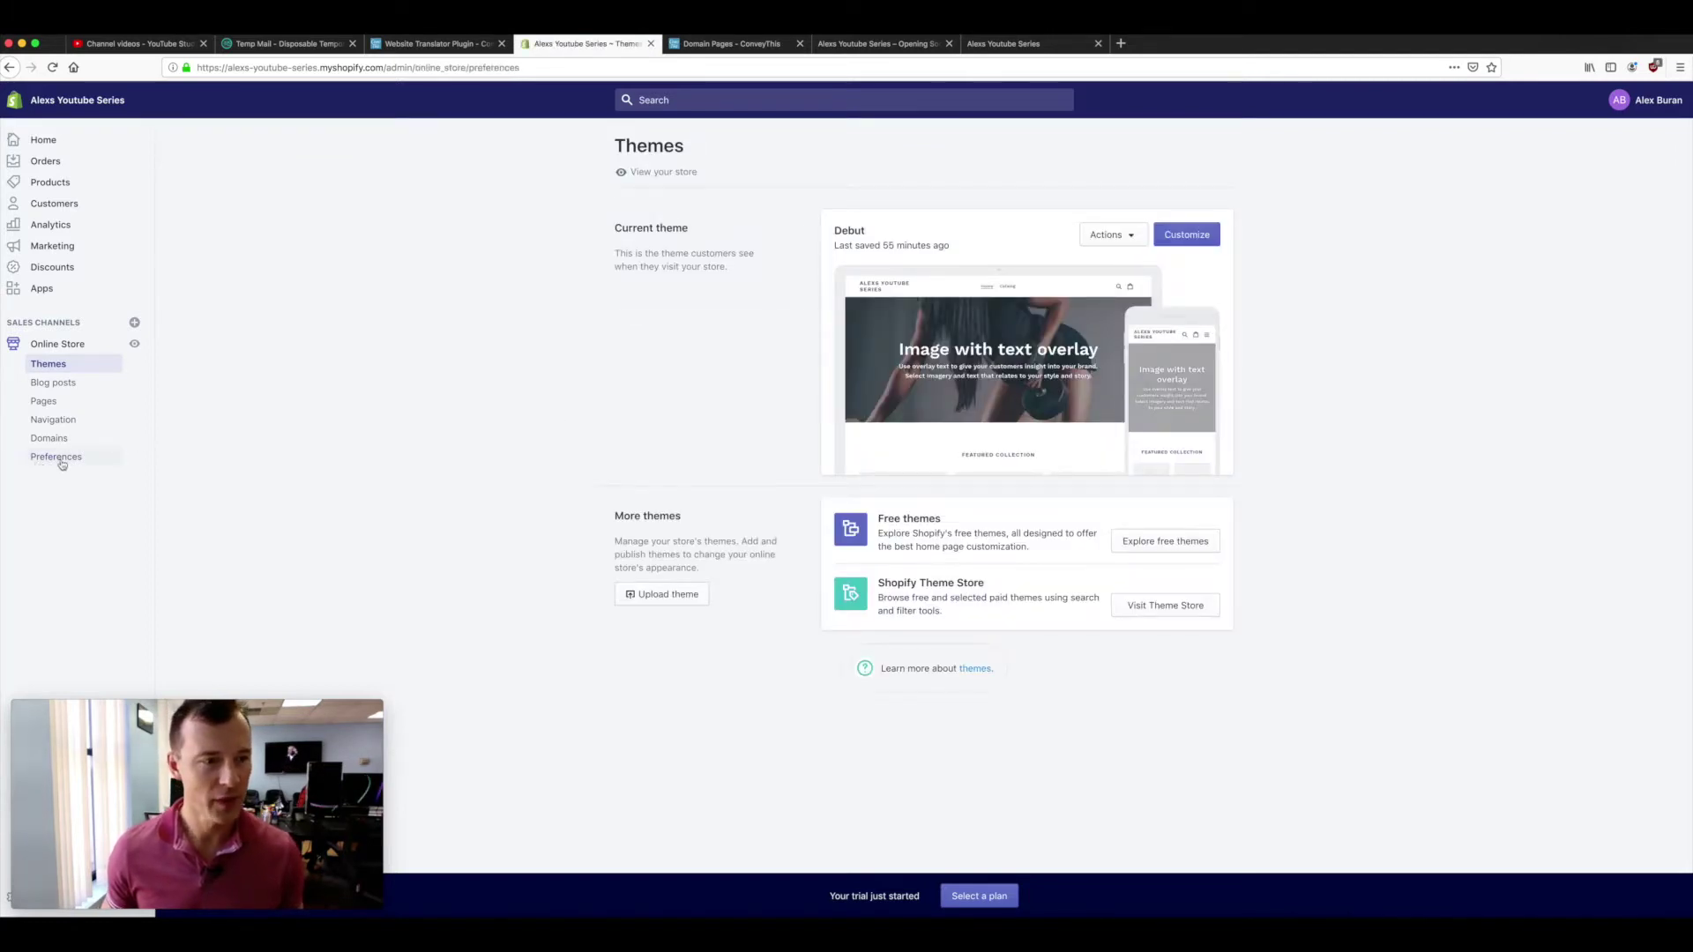
scroll(418, 455, down, 3)
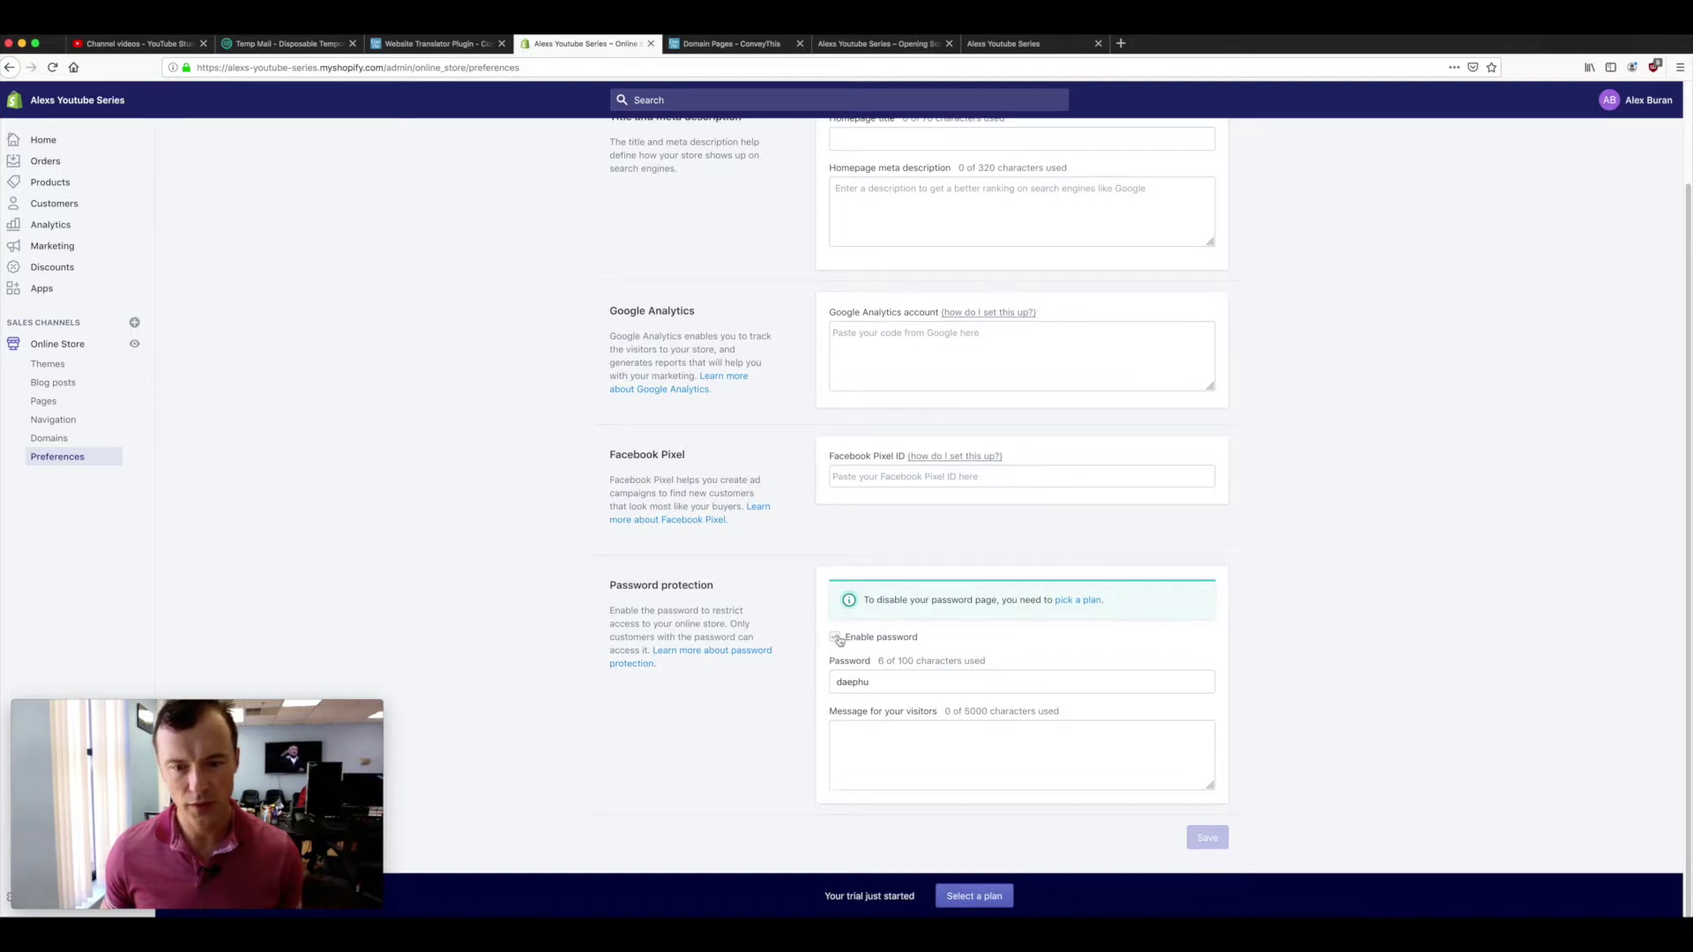
- Change the store password to a new 4-character value, save, and return to the store preview
click(874, 682)
drag(880, 680, 772, 682)
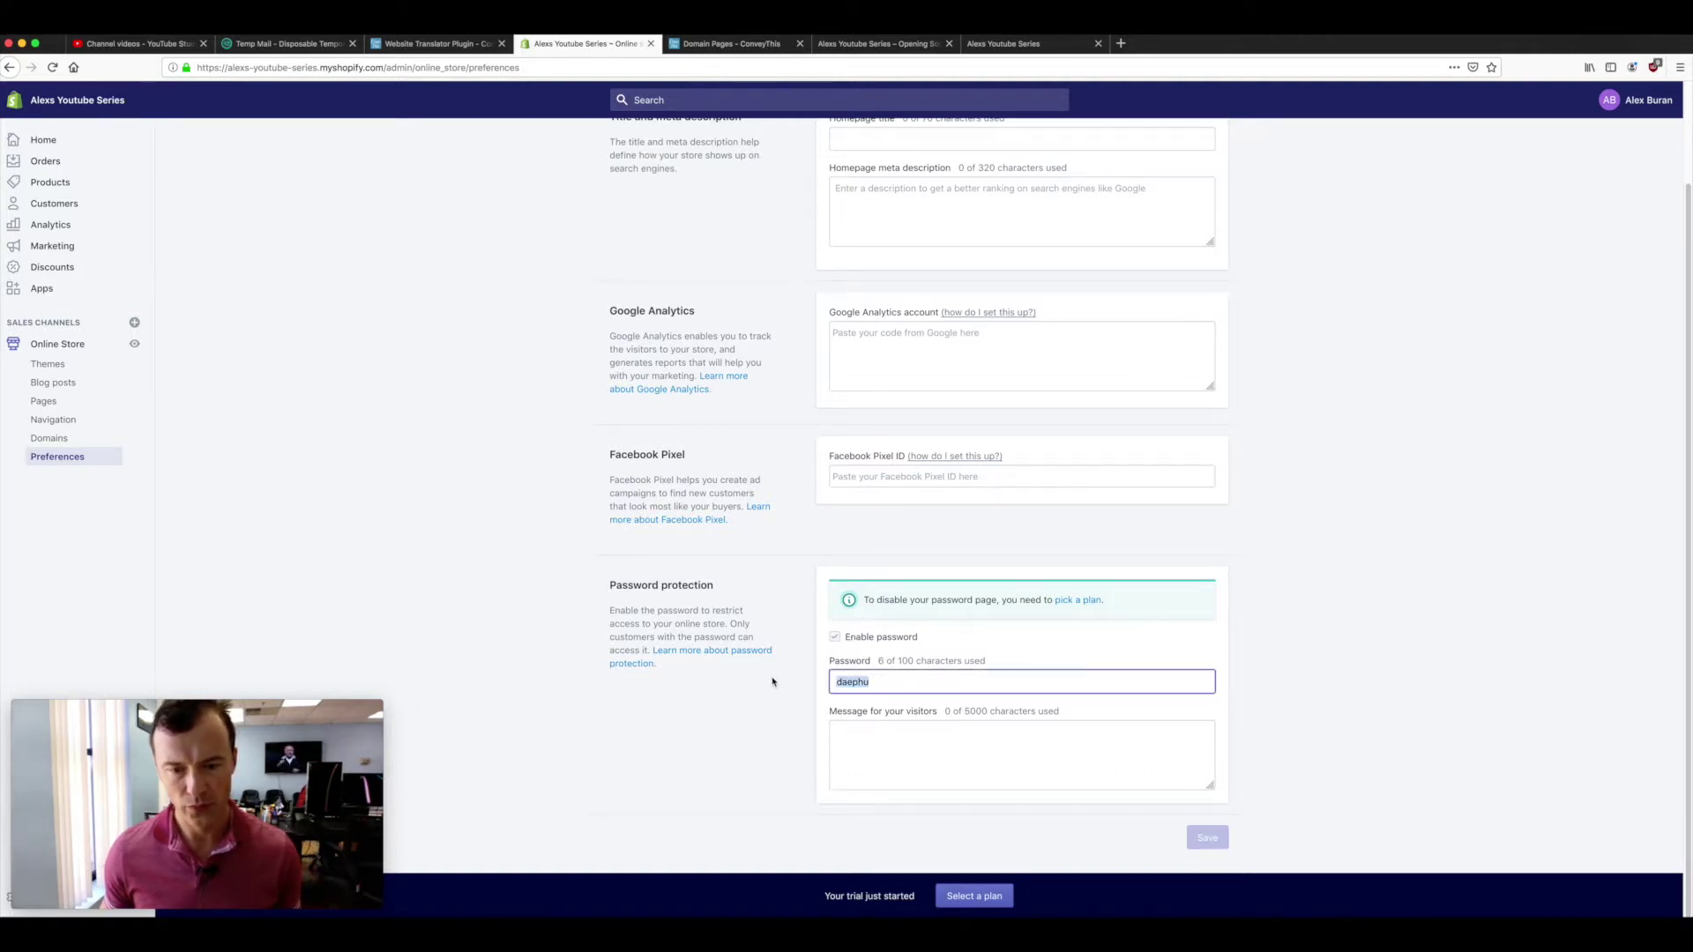
text(test)
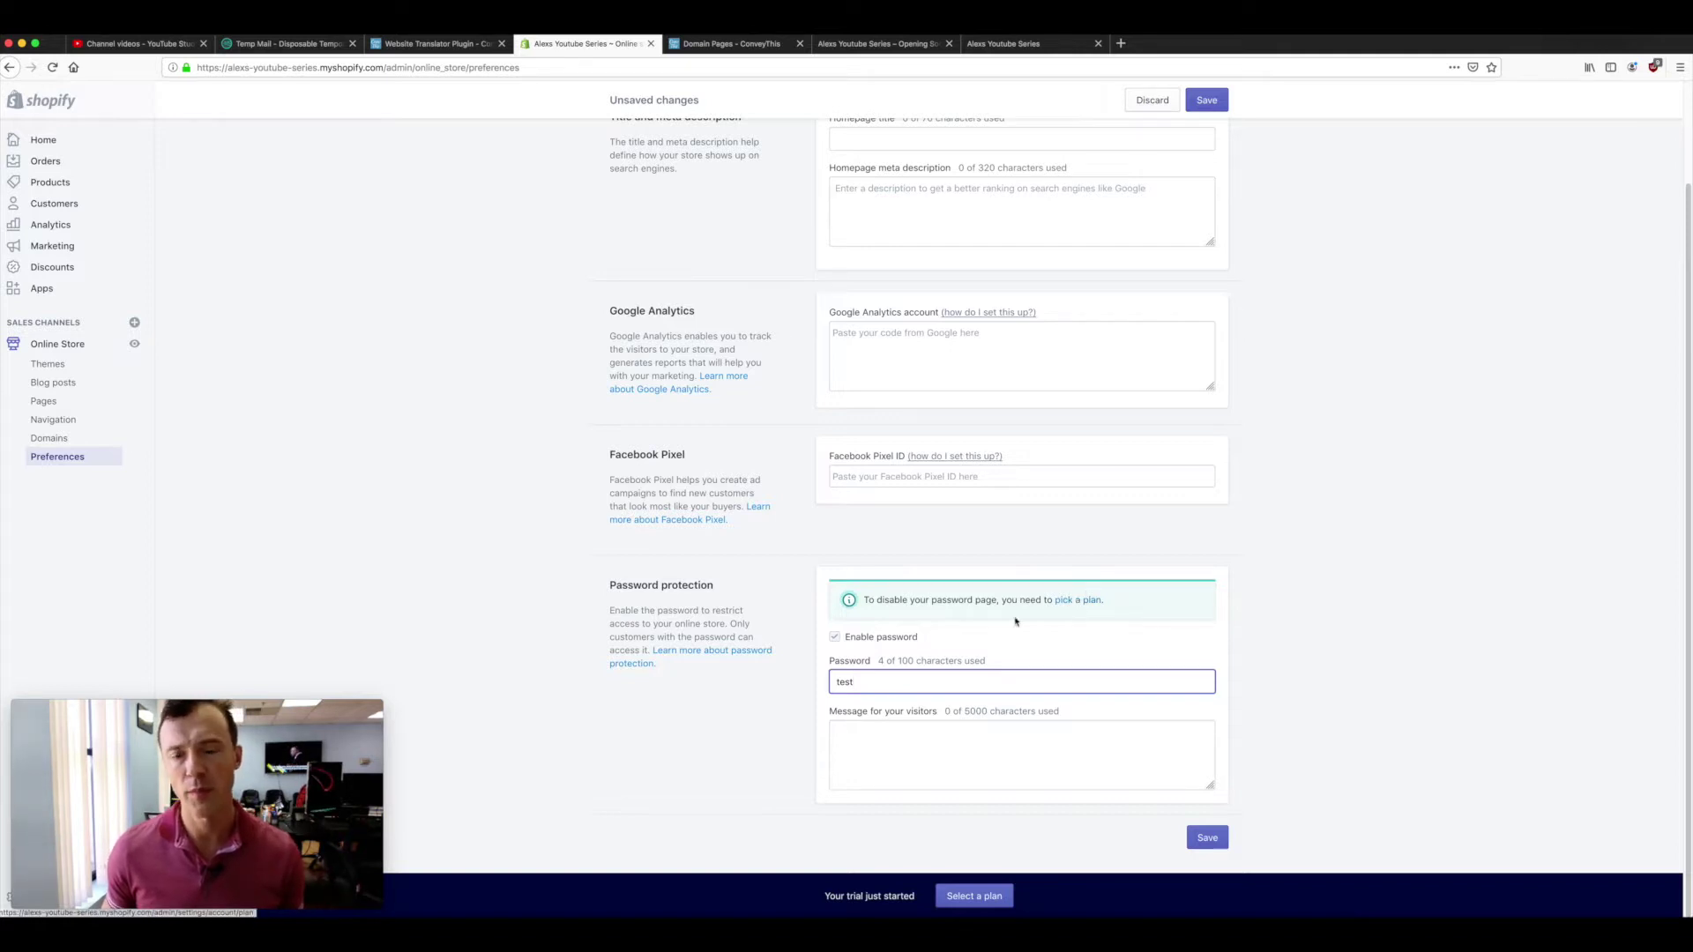
drag(865, 681, 804, 679)
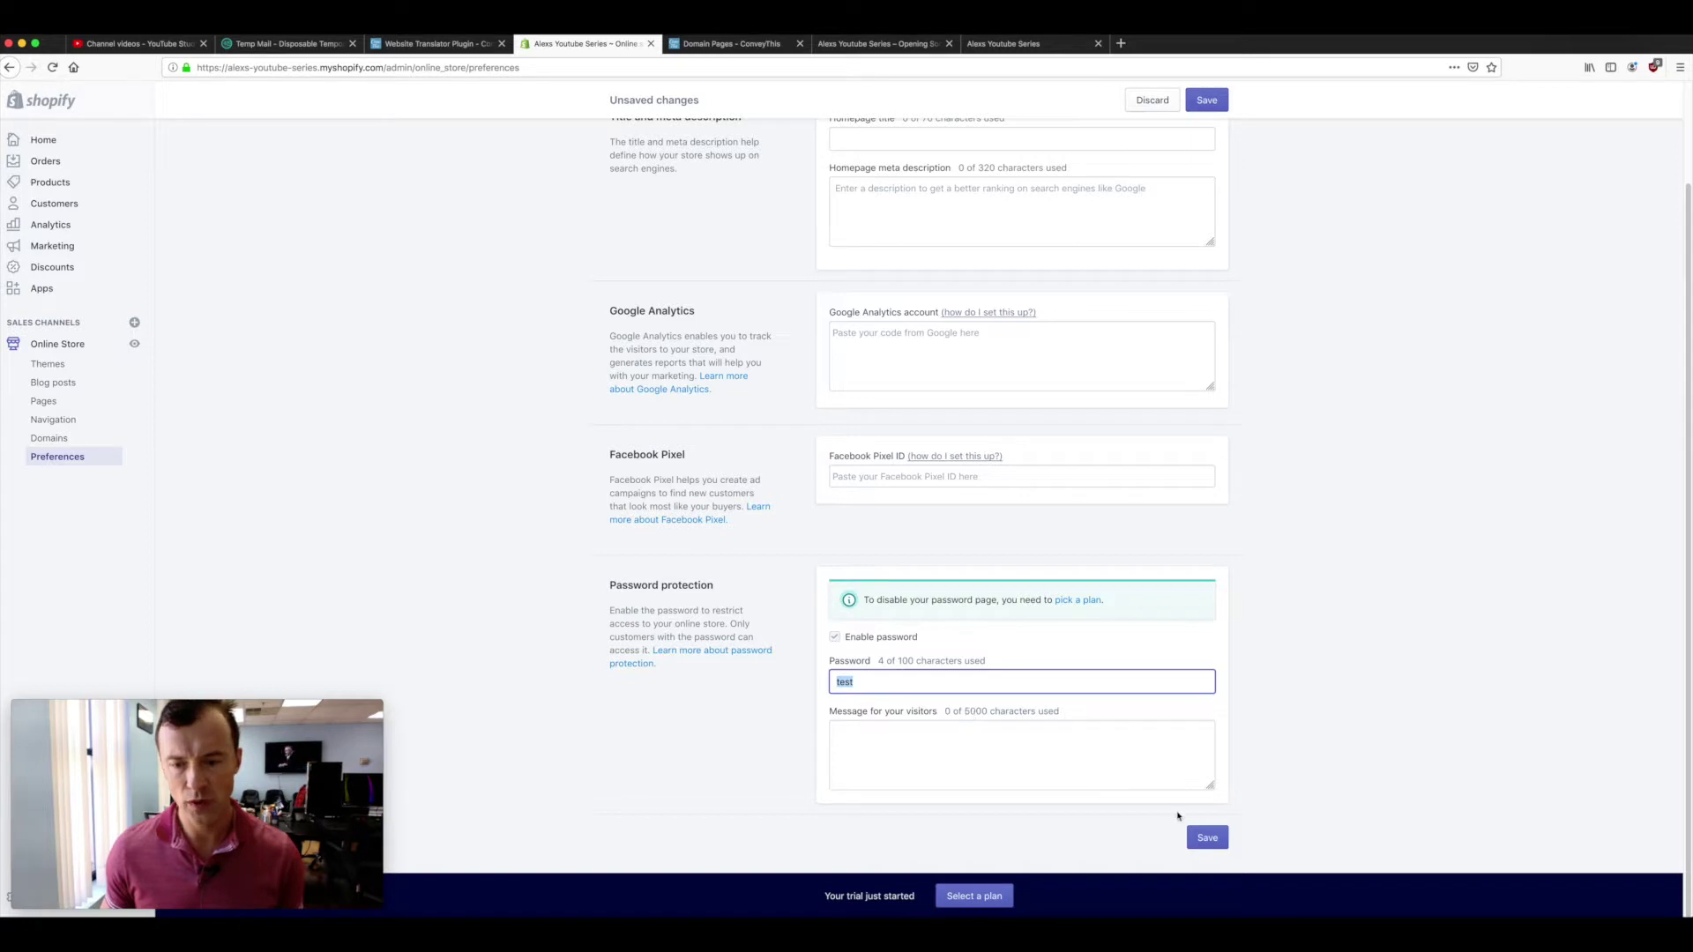
click(1206, 837)
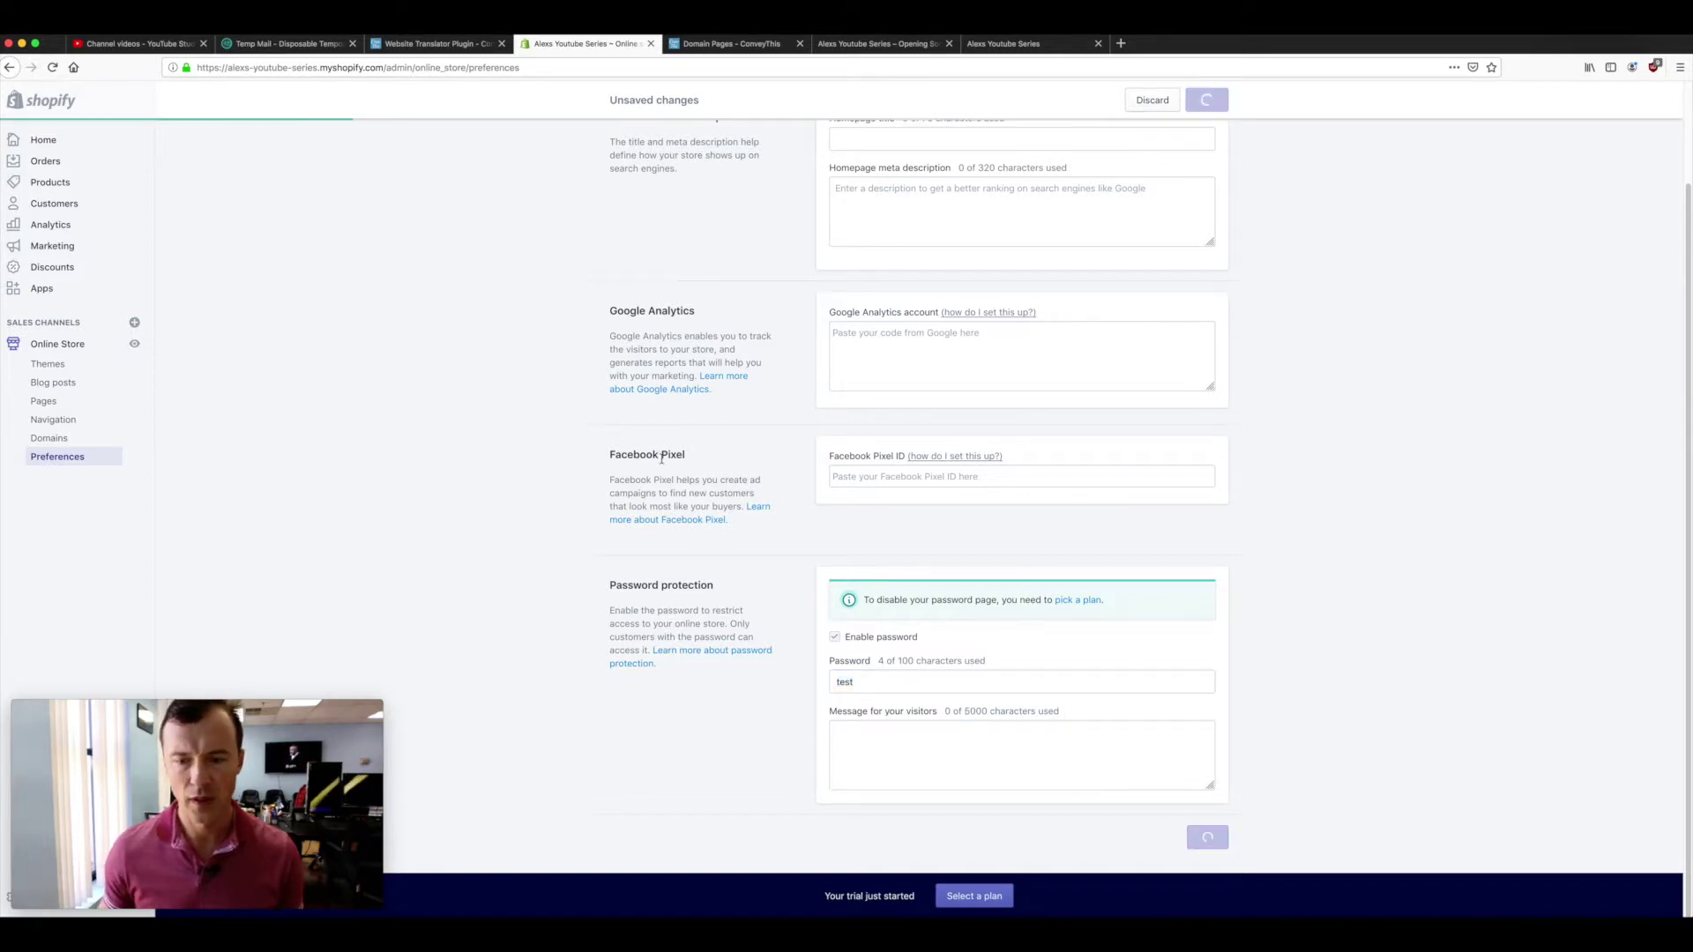
scroll(579, 390, up, 3)
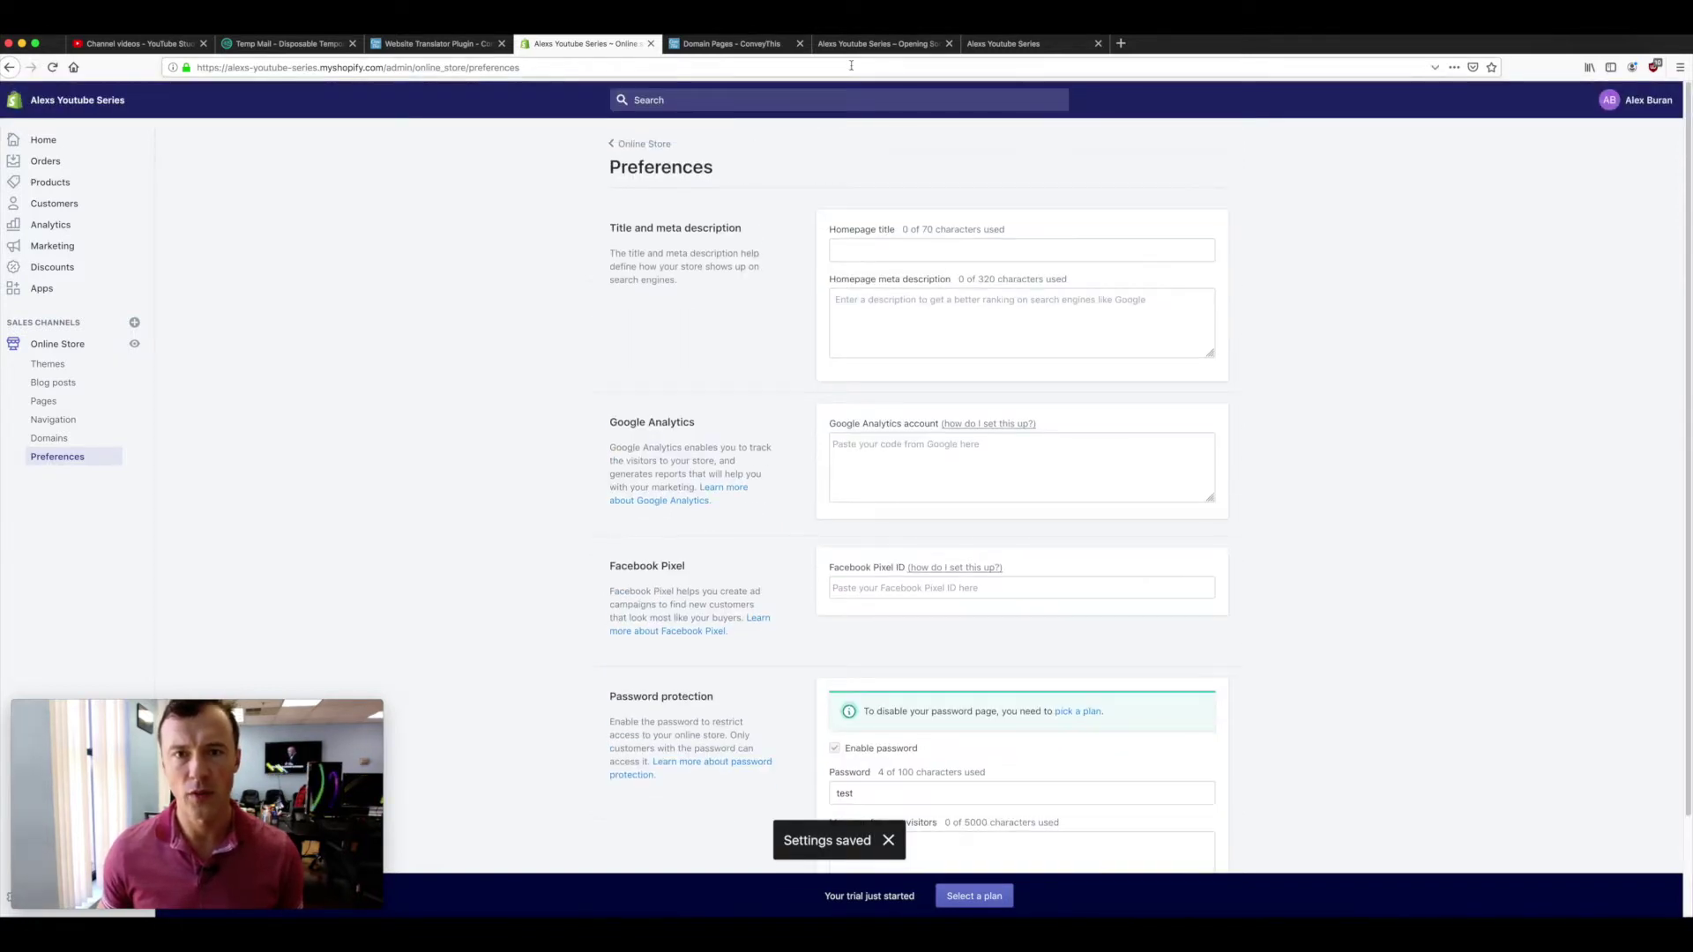
click(873, 43)
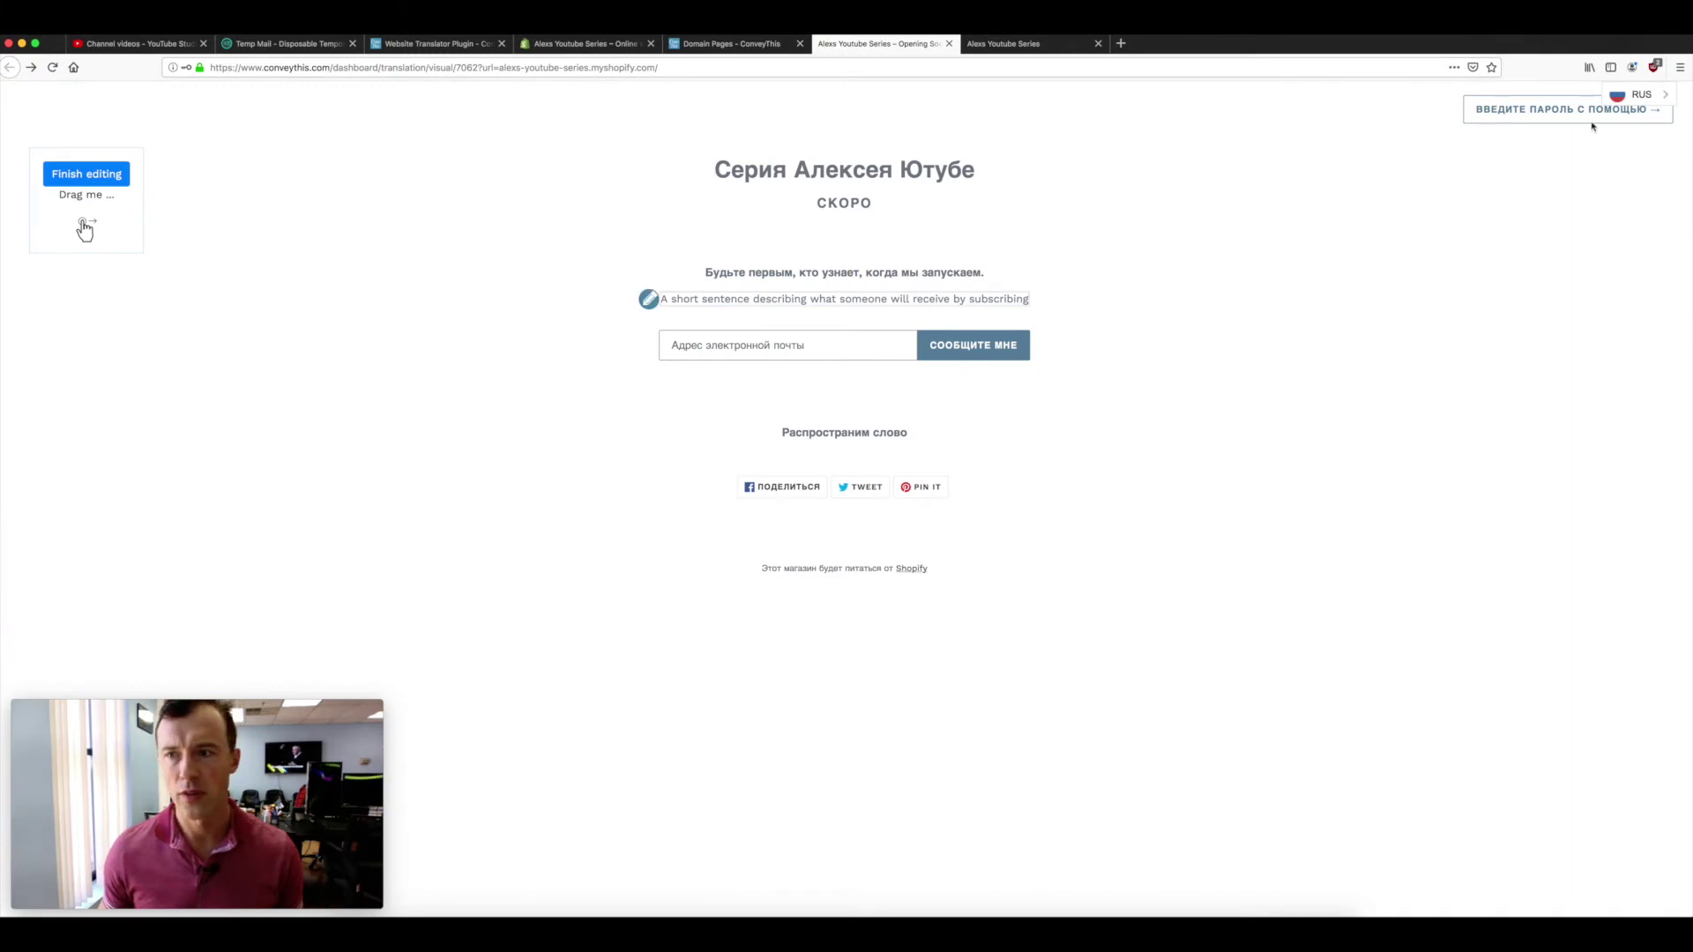
click(52, 67)
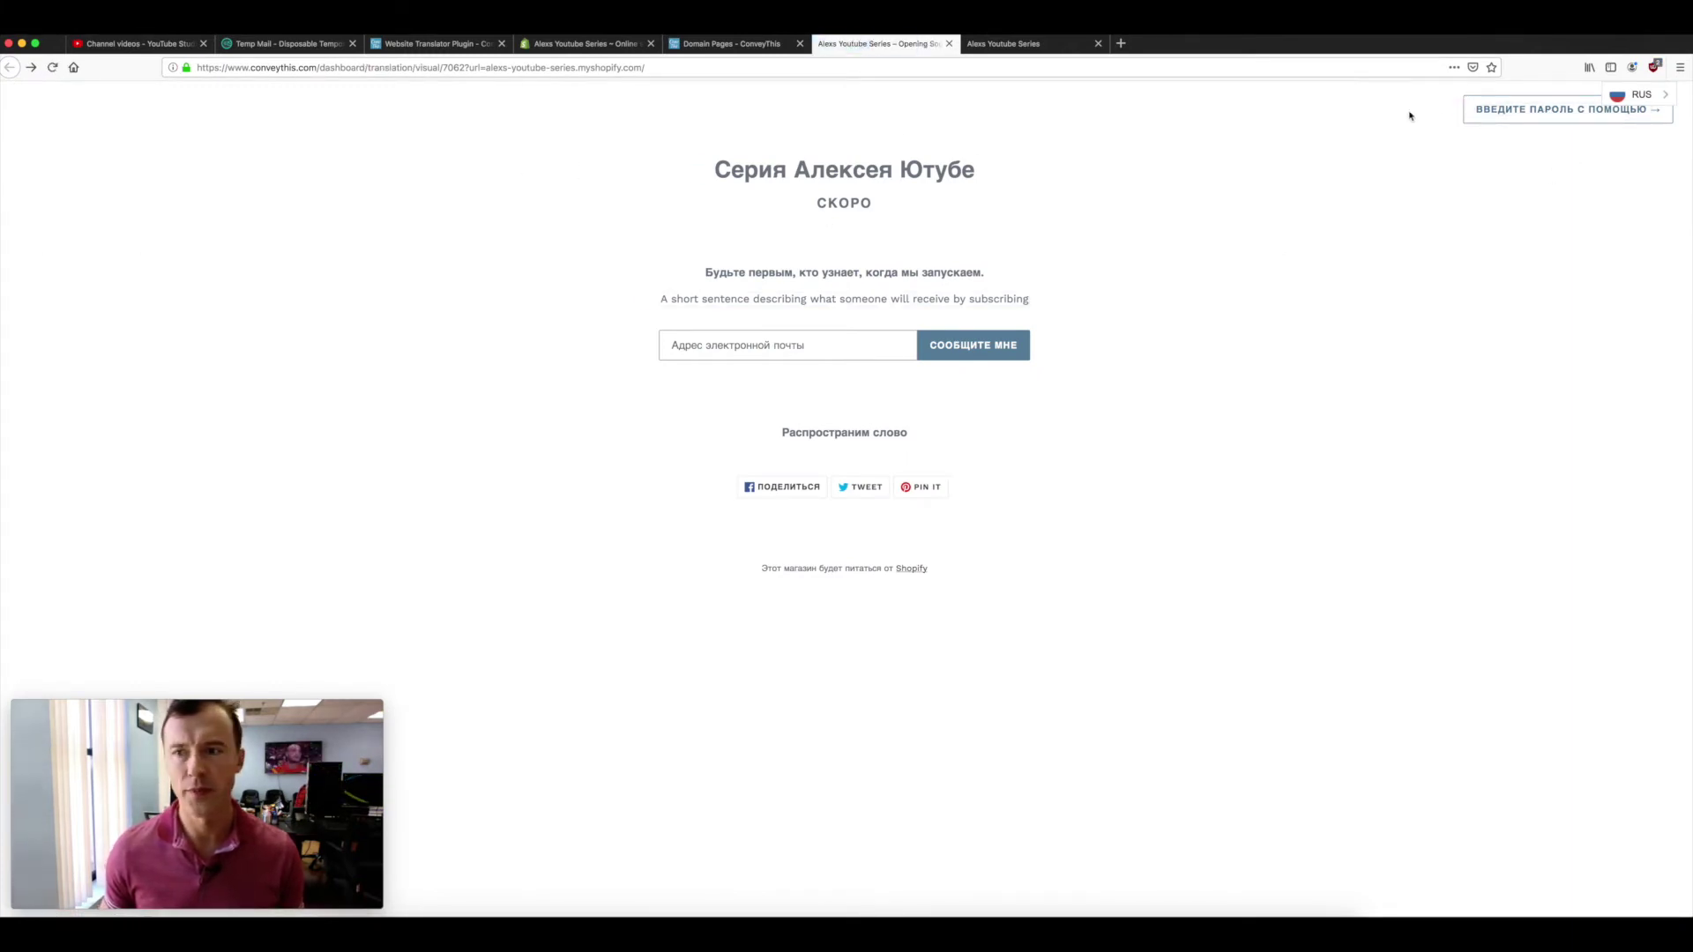
click(1525, 113)
drag(745, 330, 566, 329)
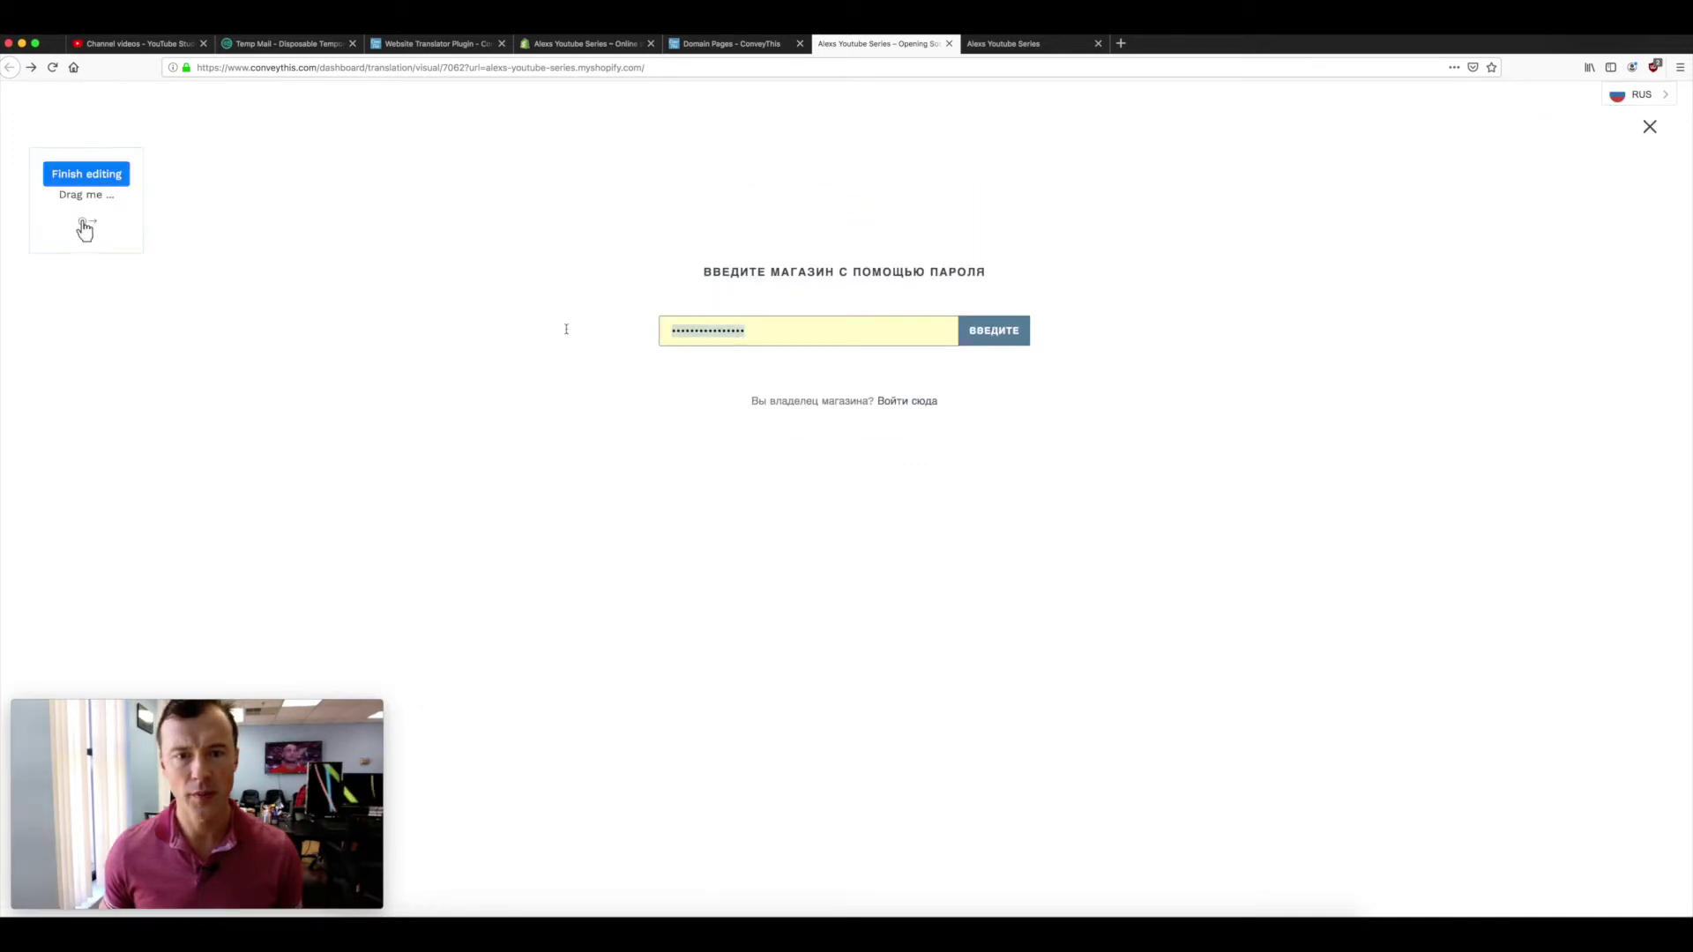
text(1234)
click(983, 332)
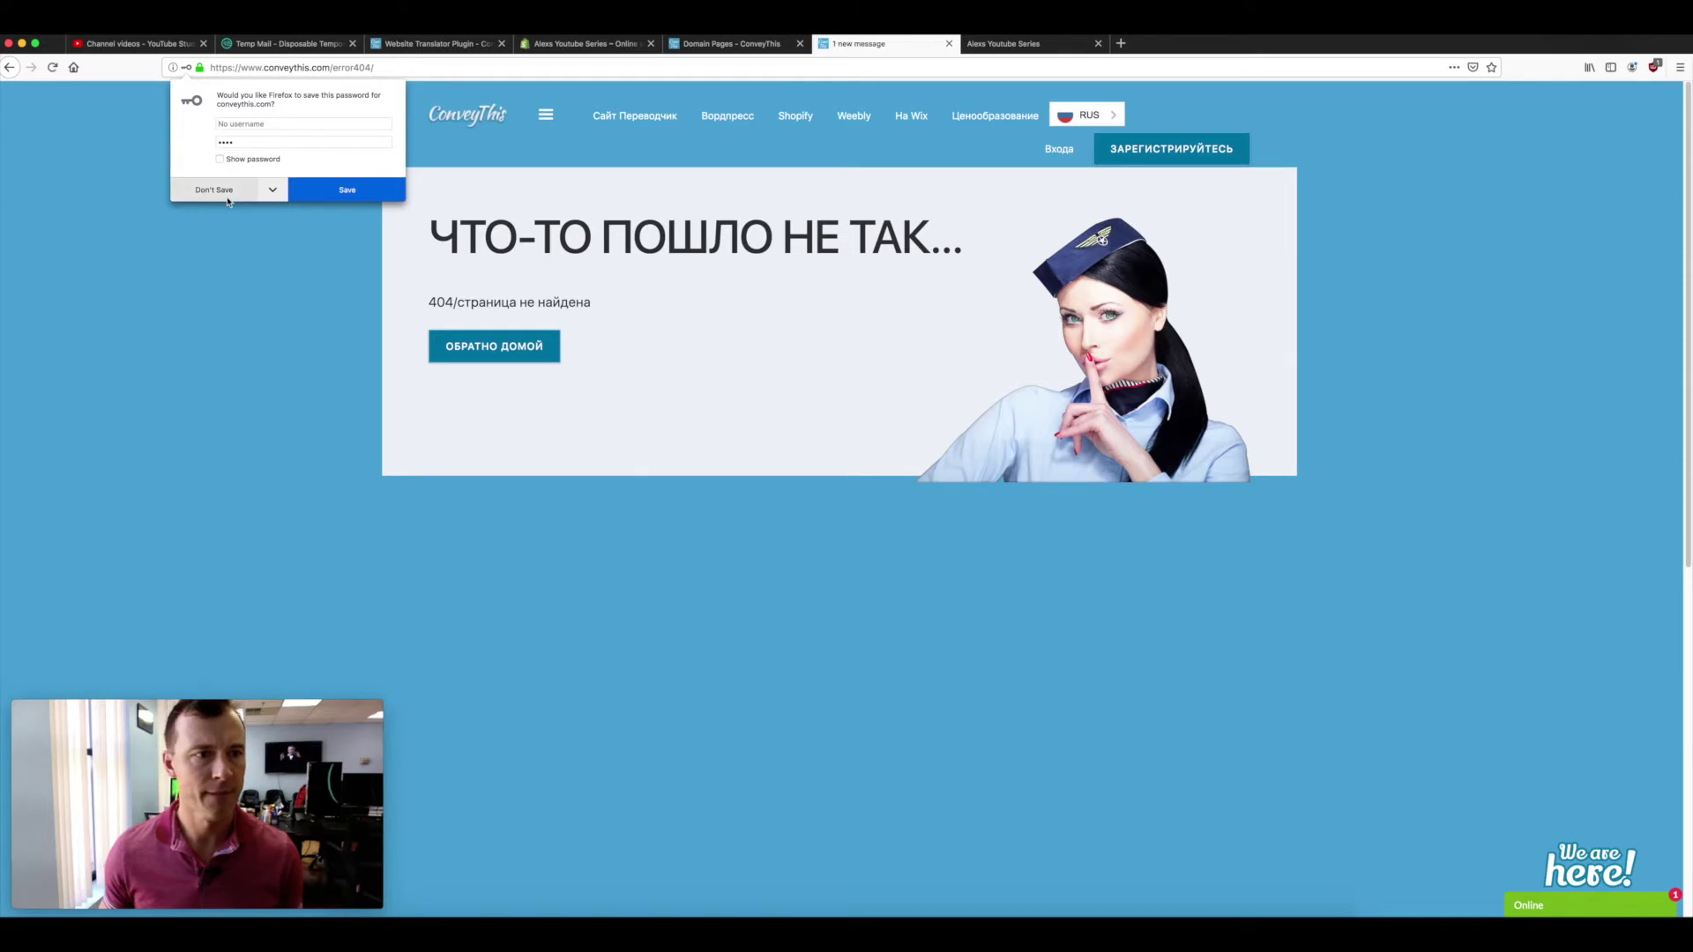
click(216, 192)
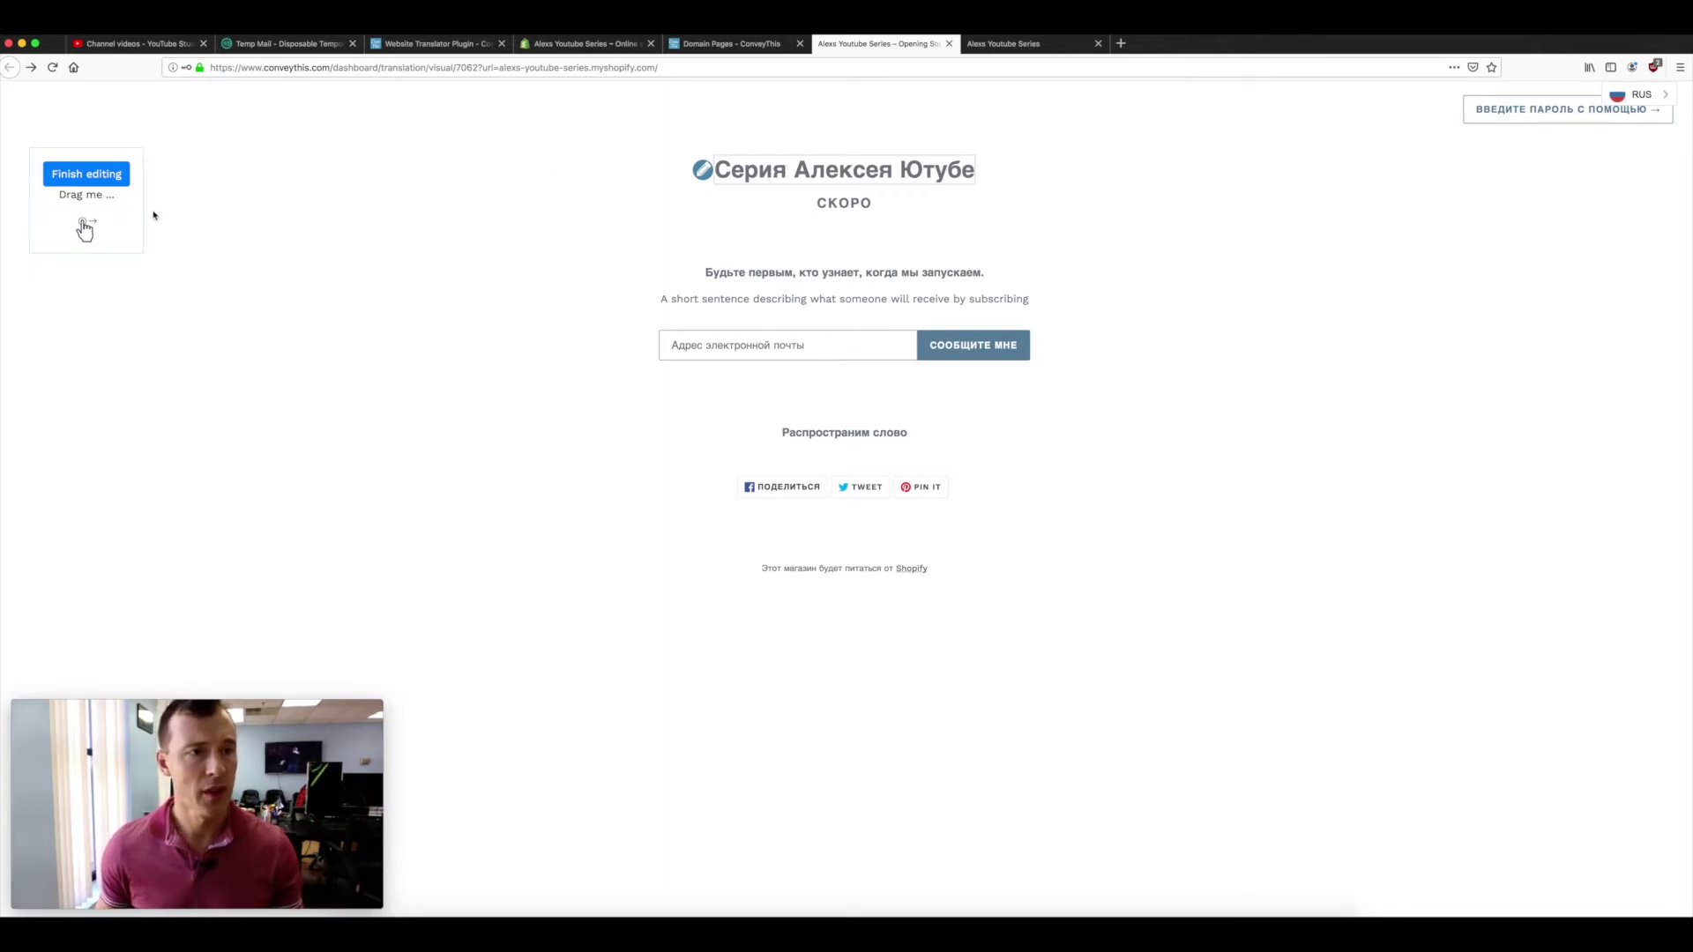
- Append '23' to the Russian 'Coming Soon' translation so the heading reads СКОРО 23, and save
drag(85, 229, 531, 280)
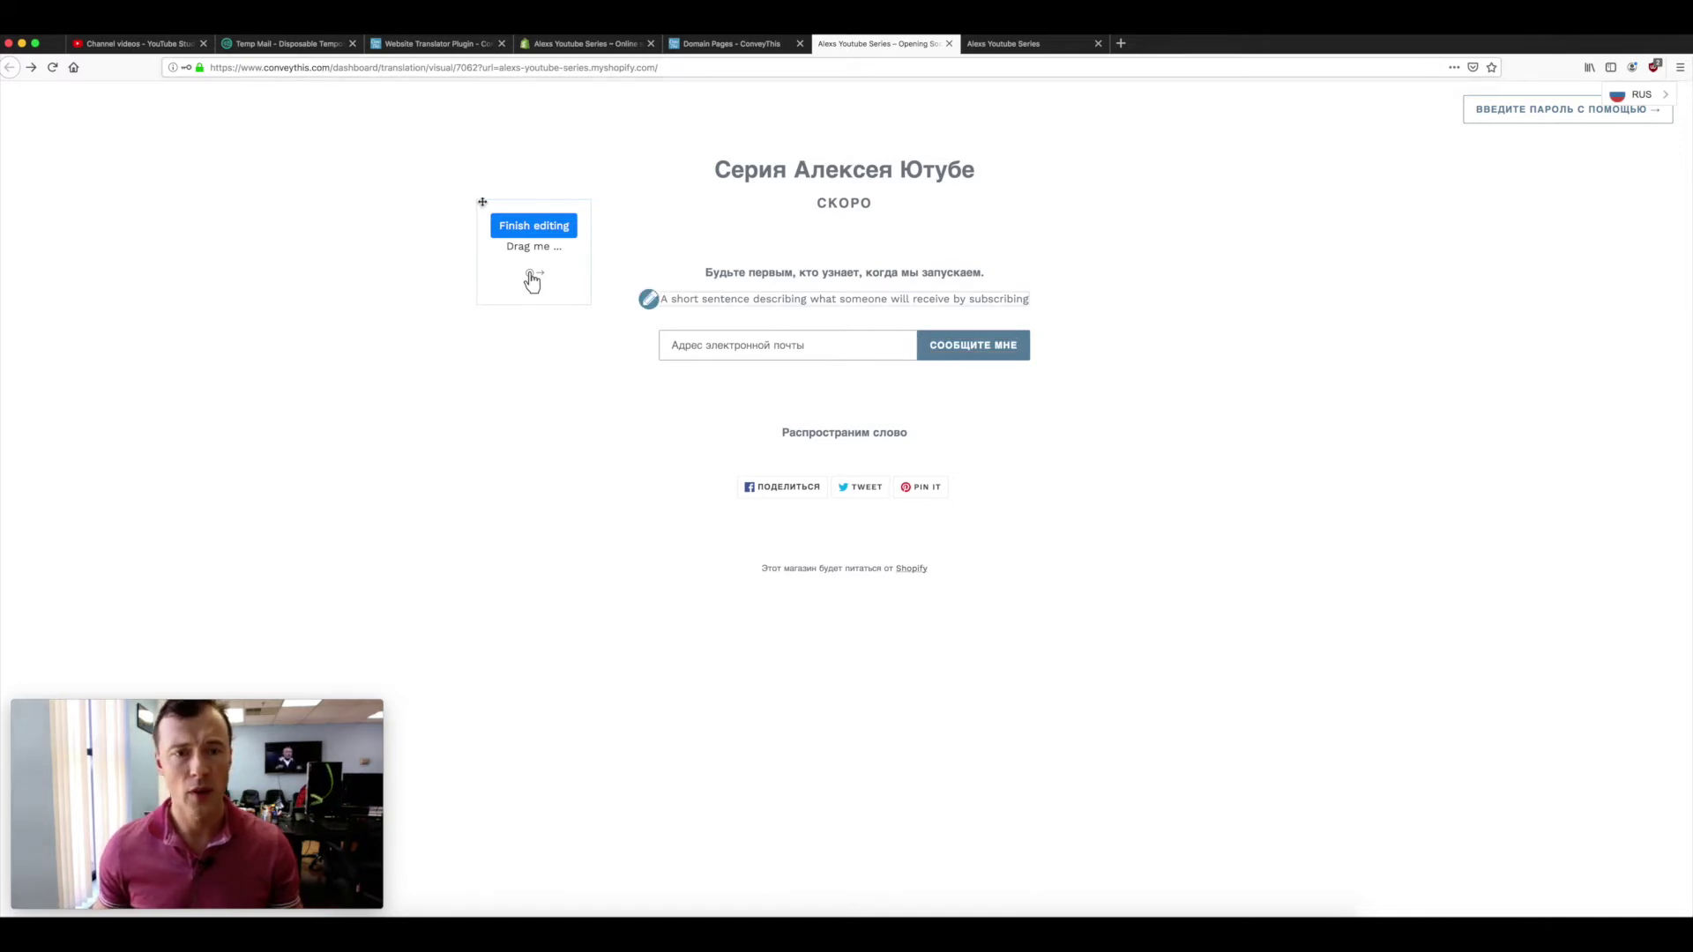
drag(531, 280, 324, 283)
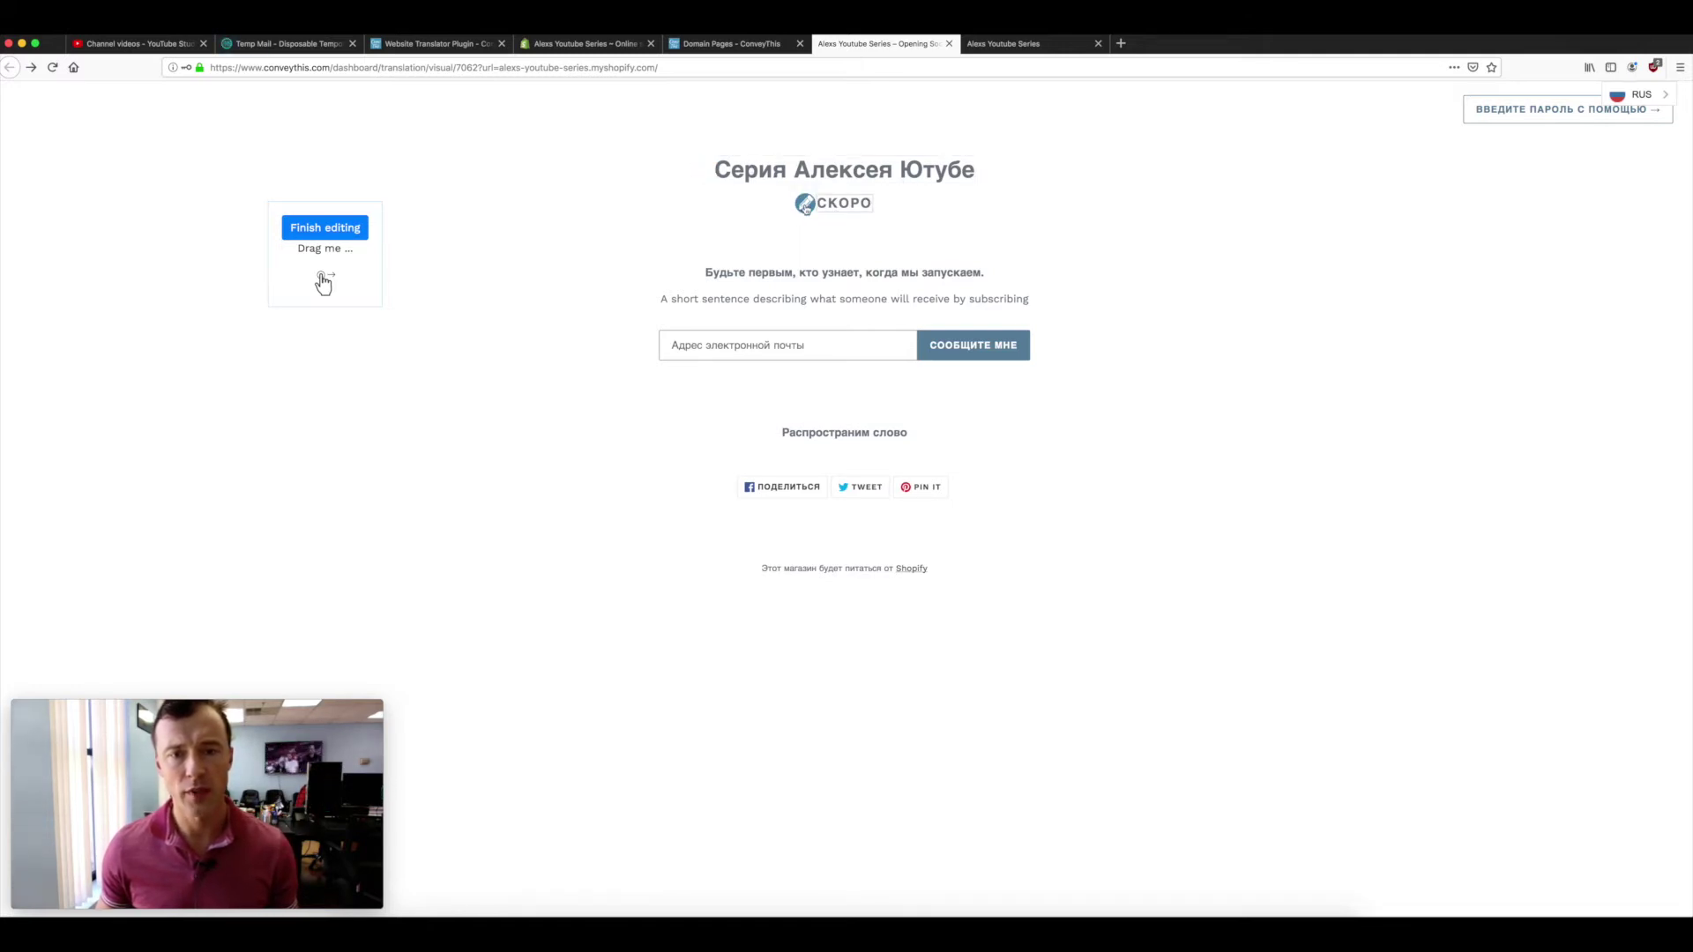
click(804, 206)
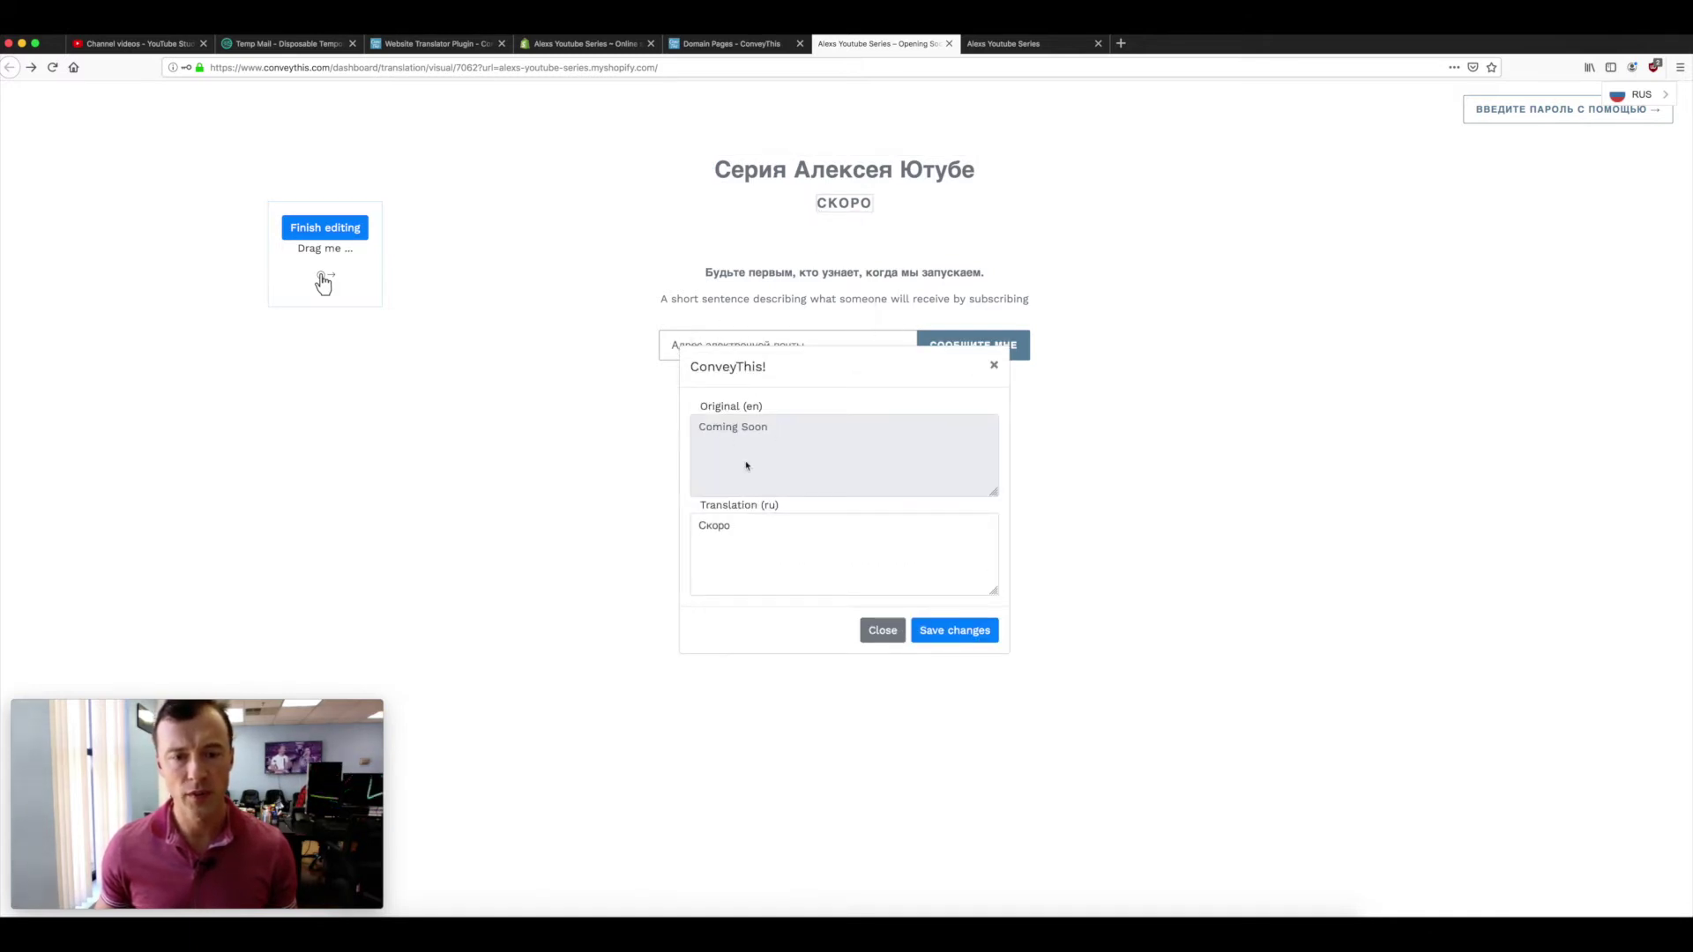
click(709, 526)
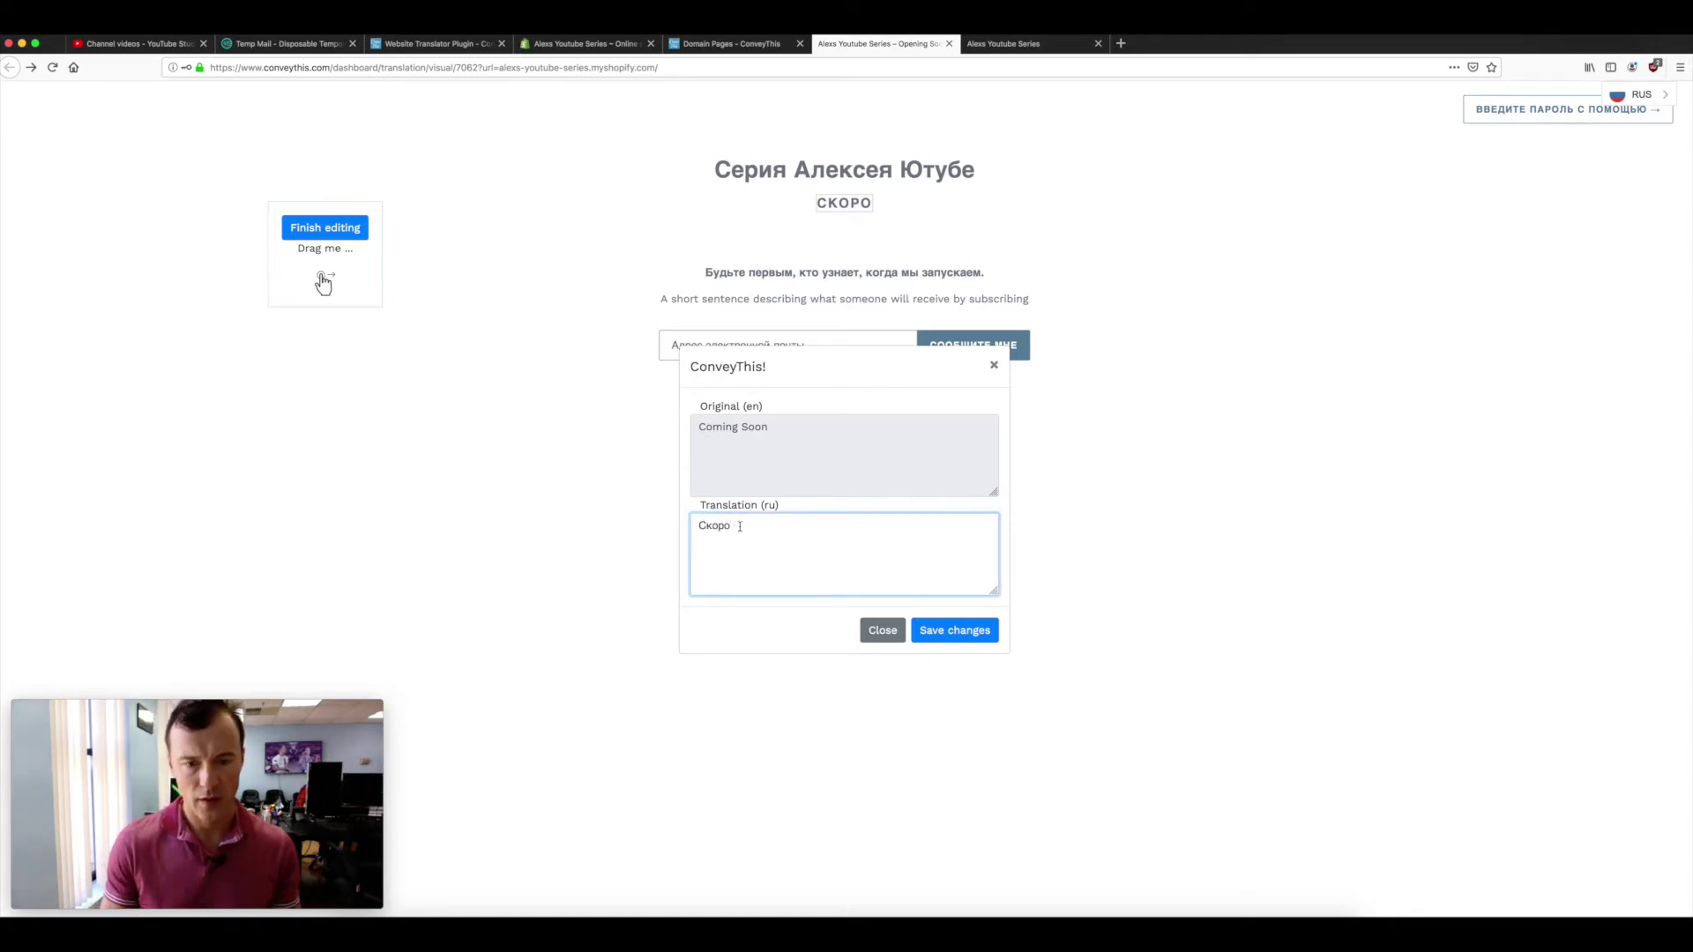
text(23)
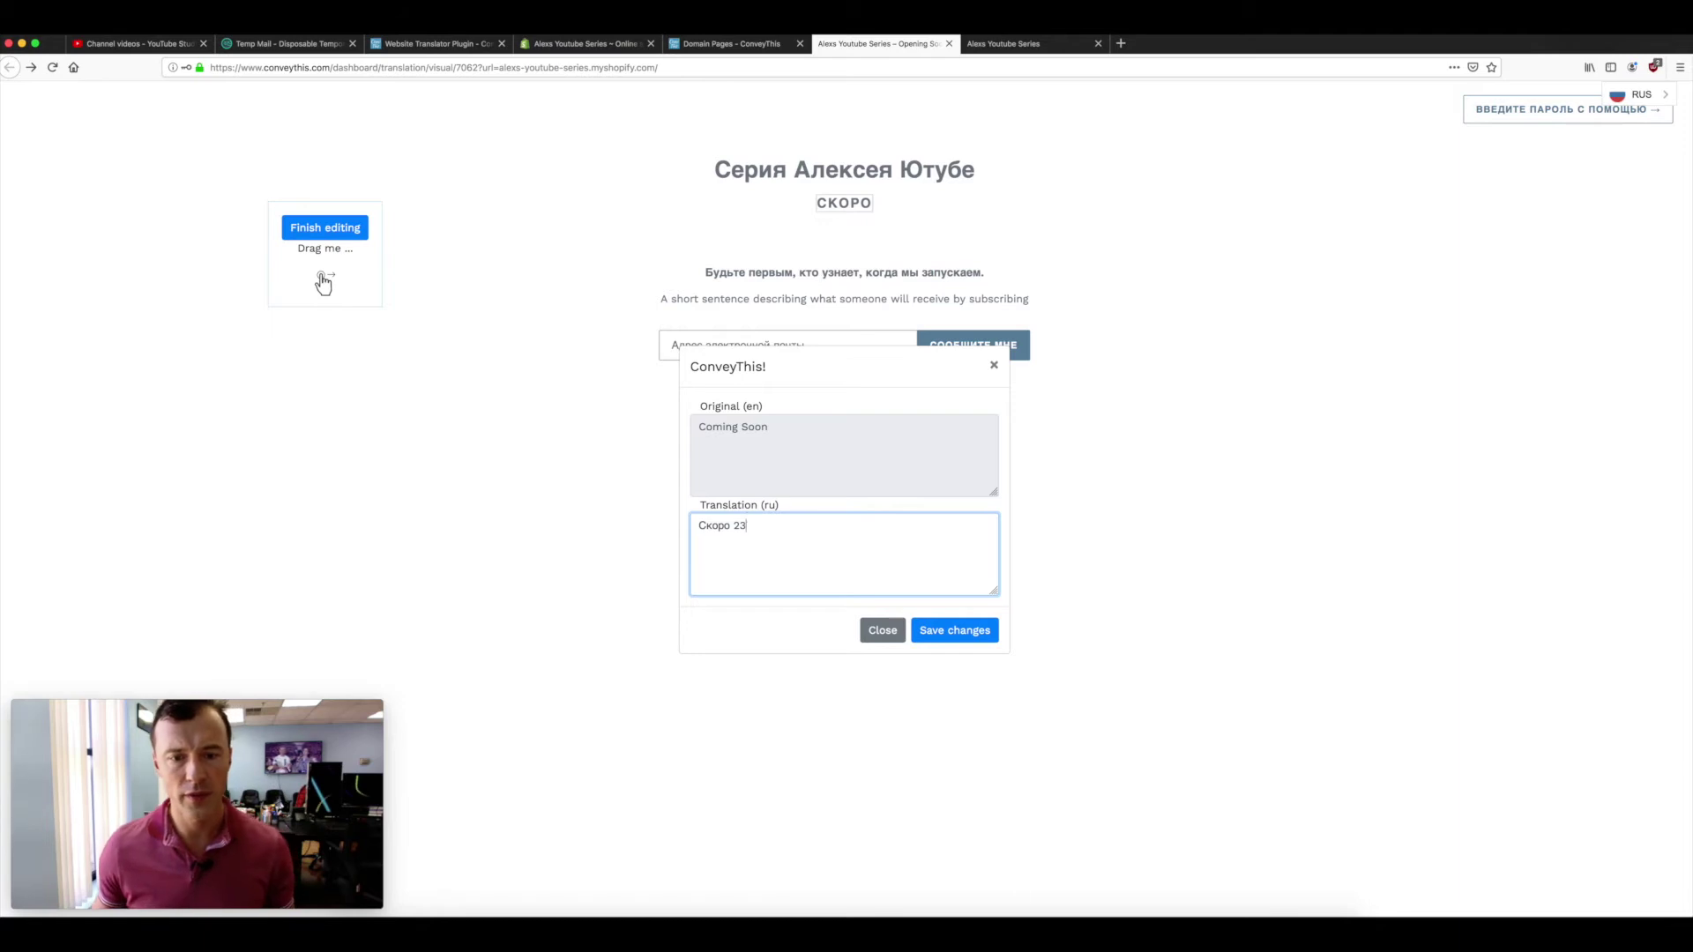
click(937, 631)
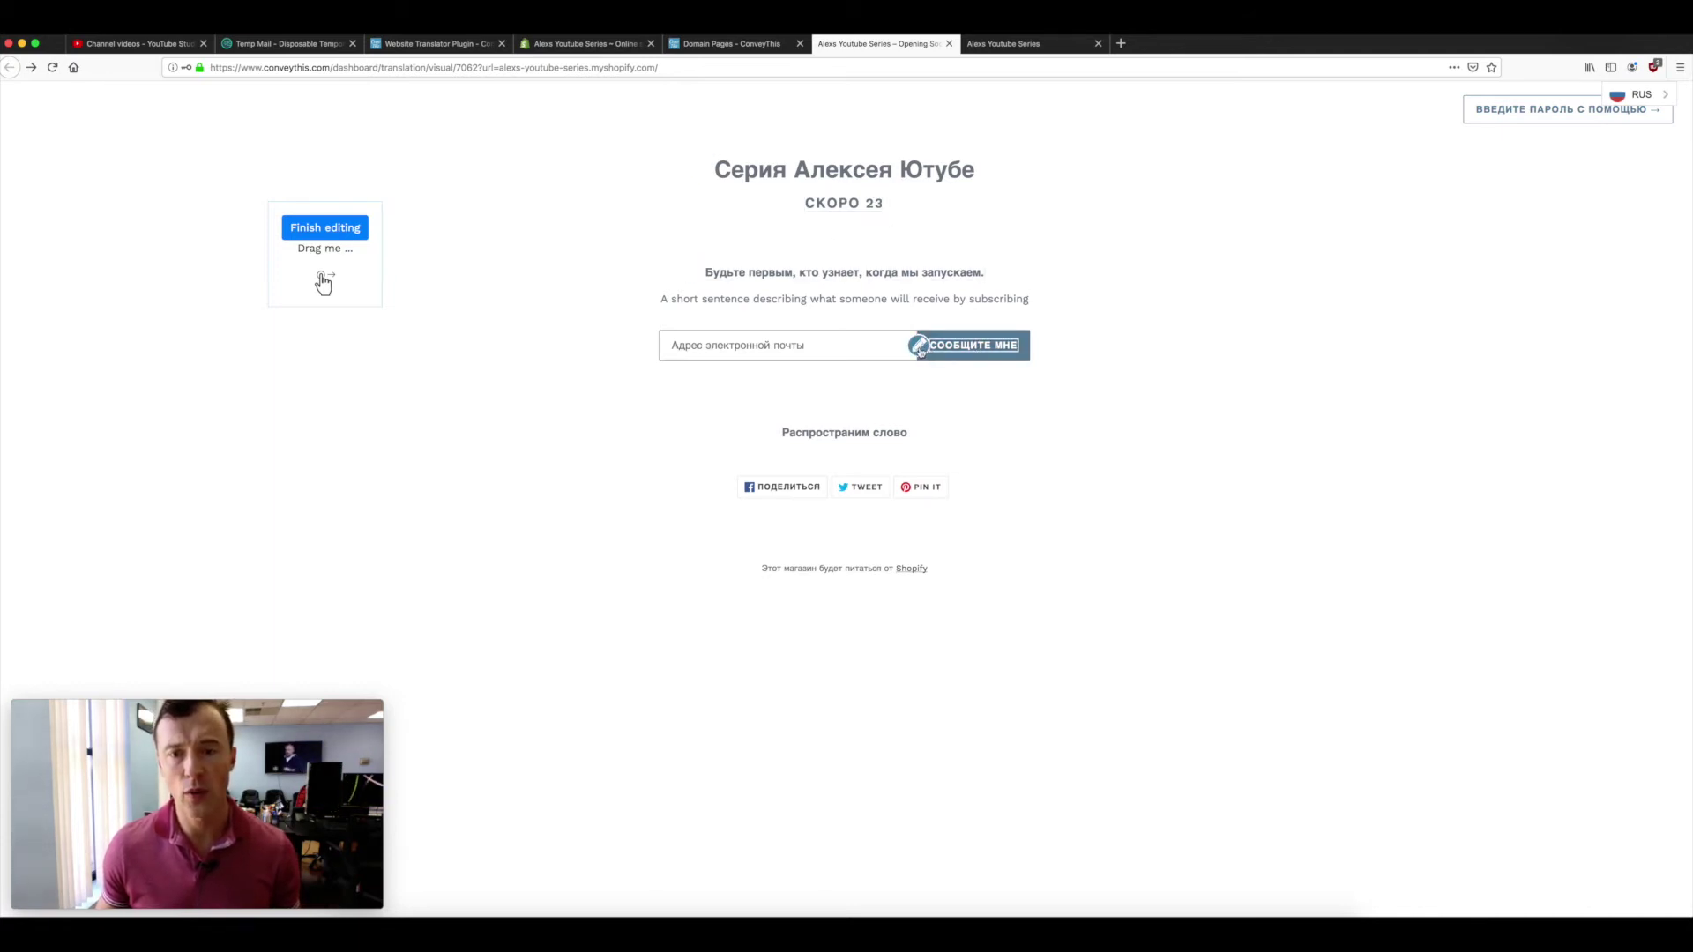
- Check the Notify me, password and Share translations unchanged, then finish editing in the visual editor
click(918, 347)
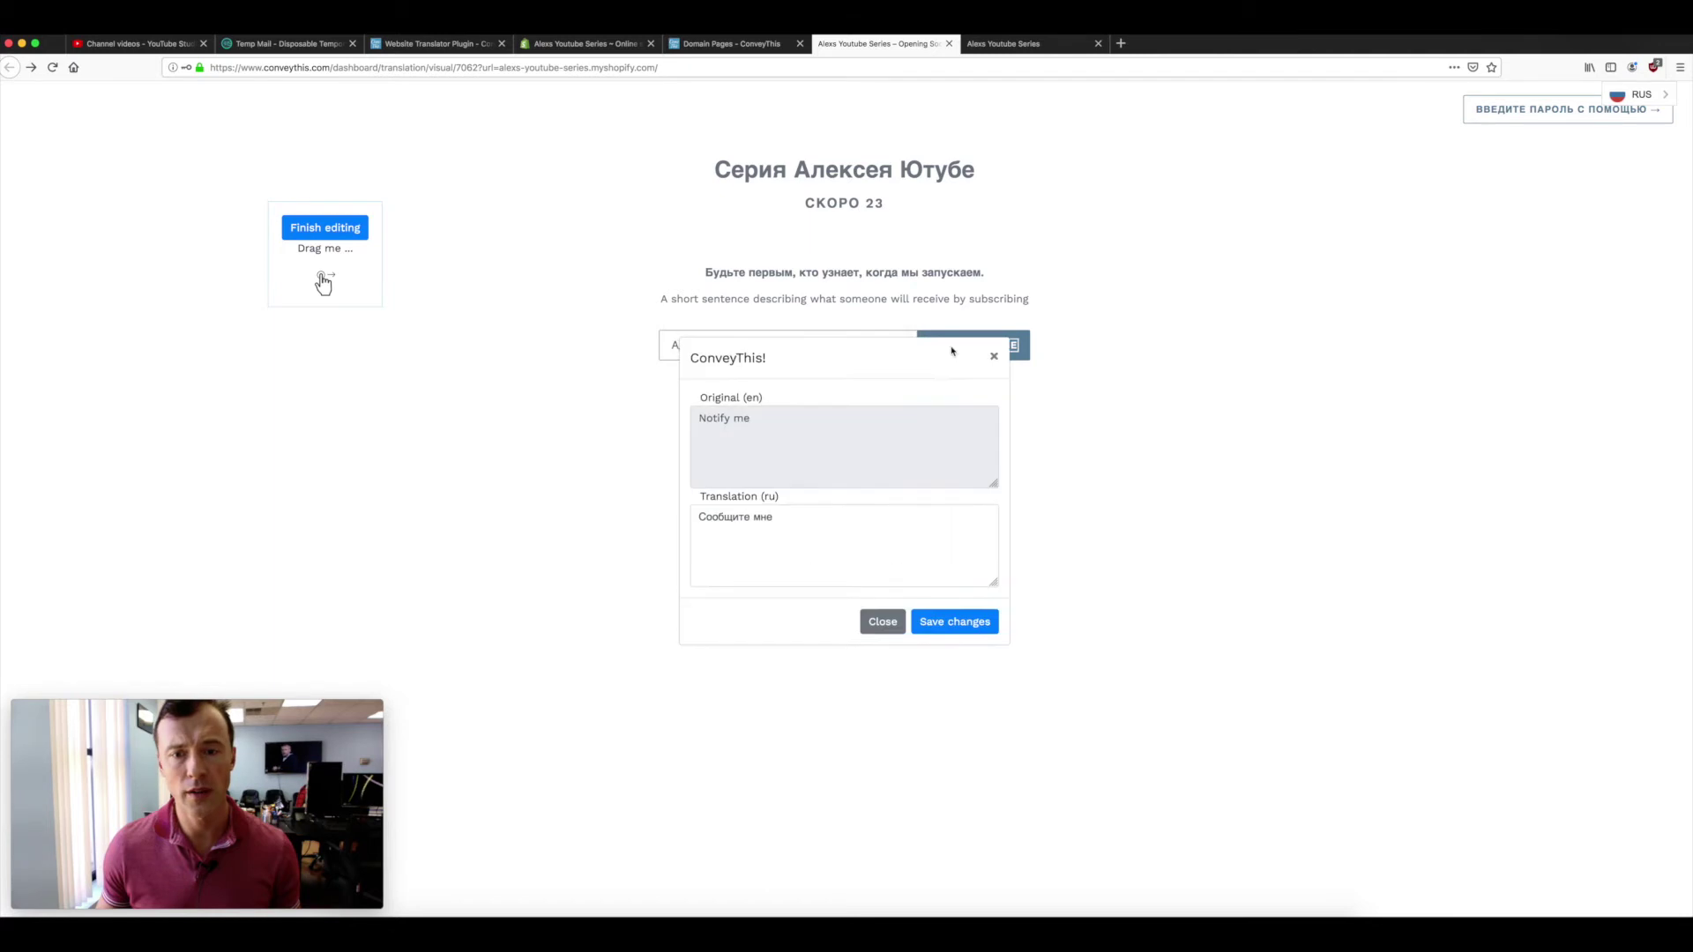
click(993, 365)
click(1466, 110)
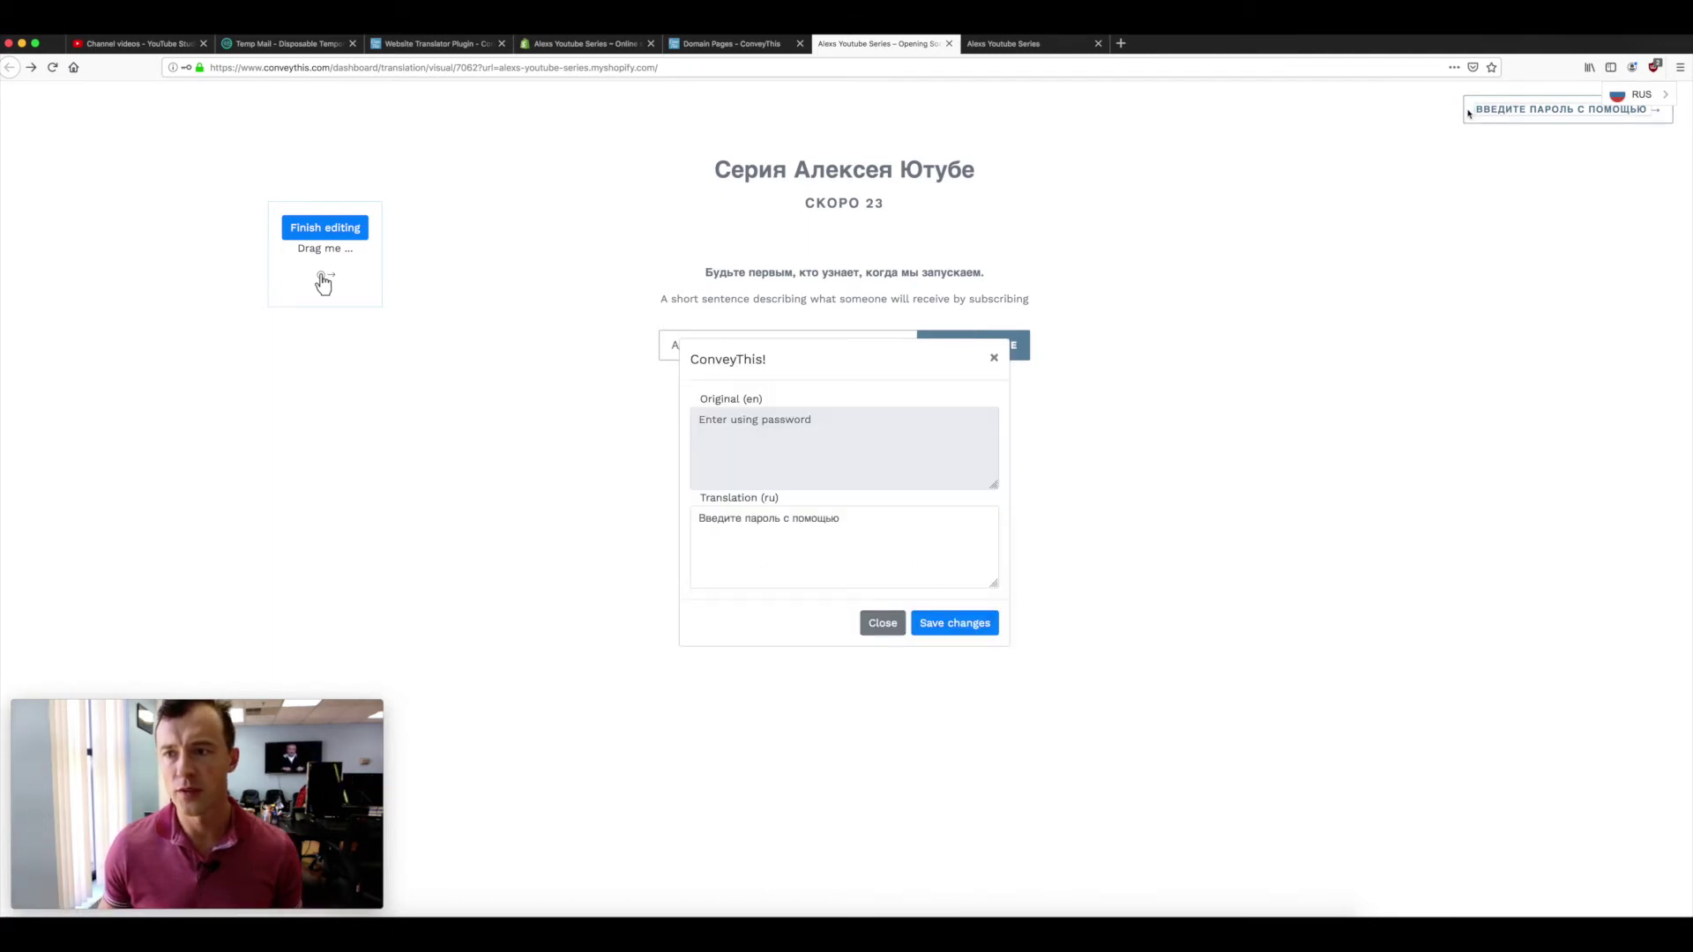
click(993, 365)
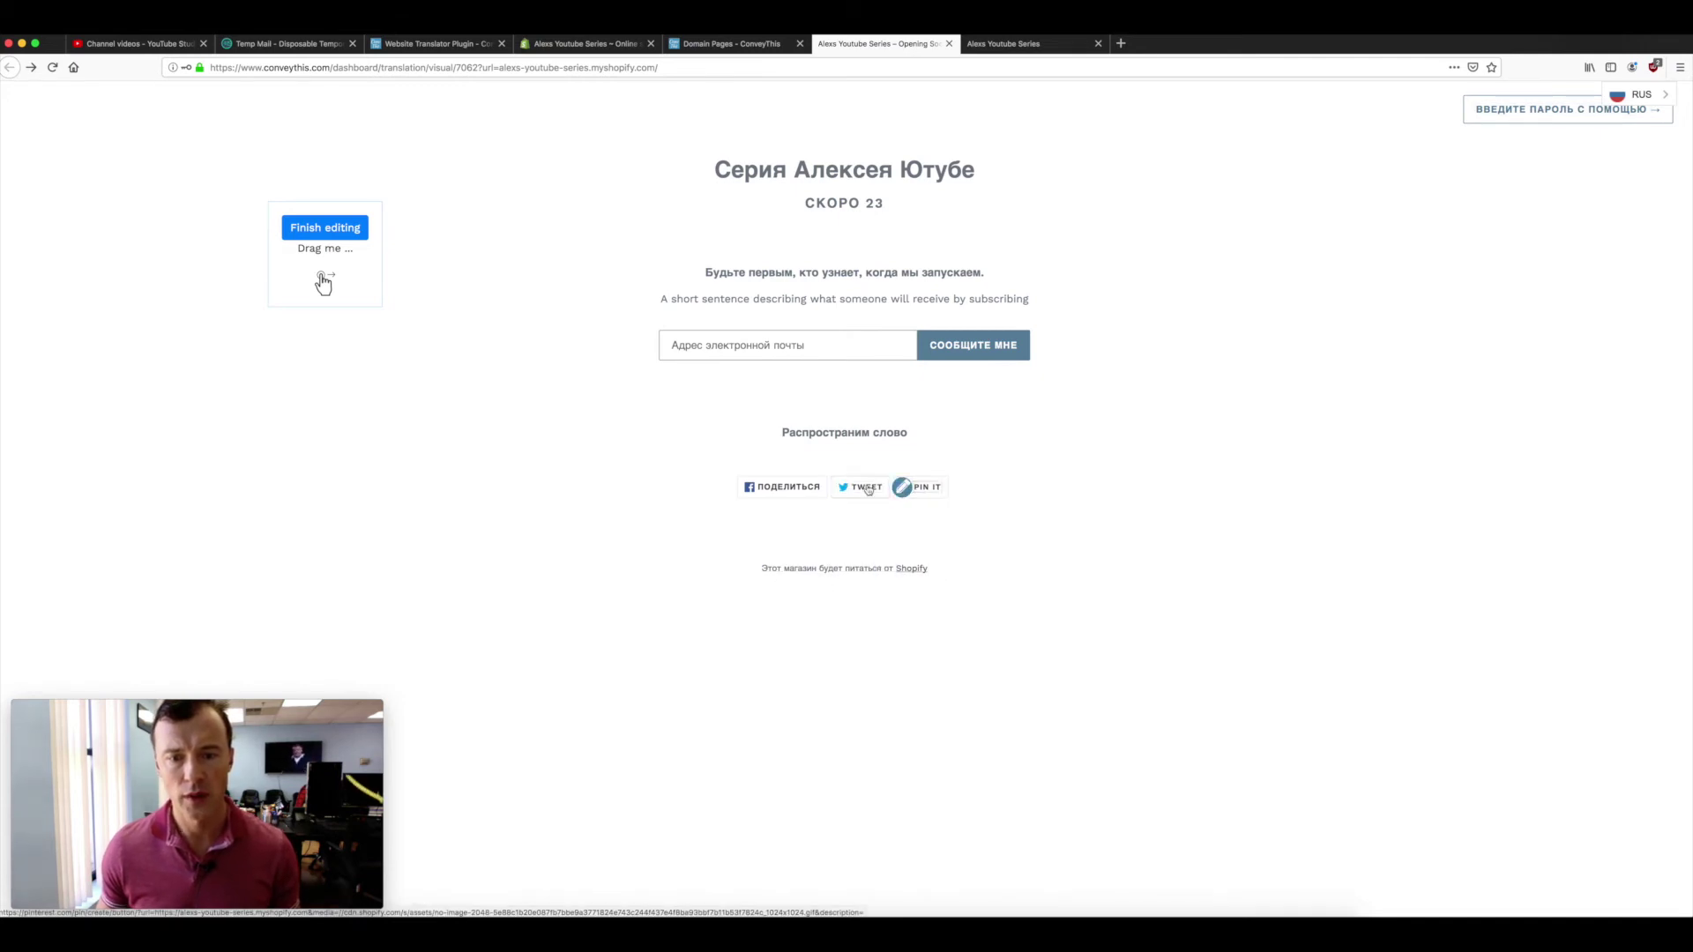
click(794, 488)
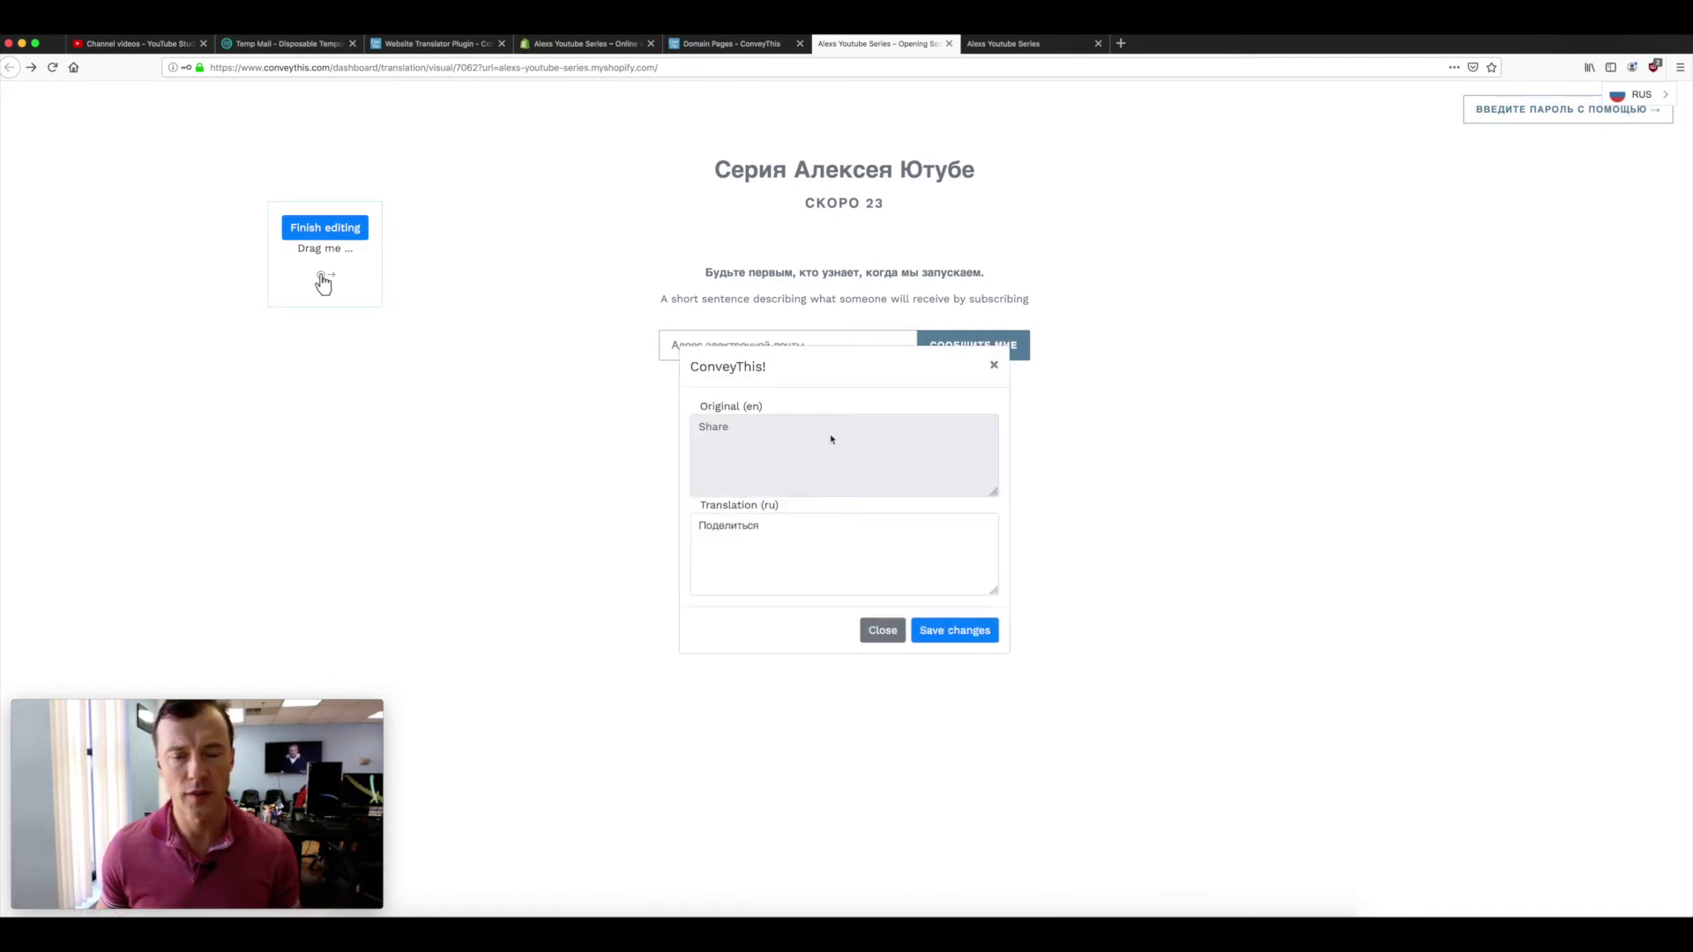
click(993, 366)
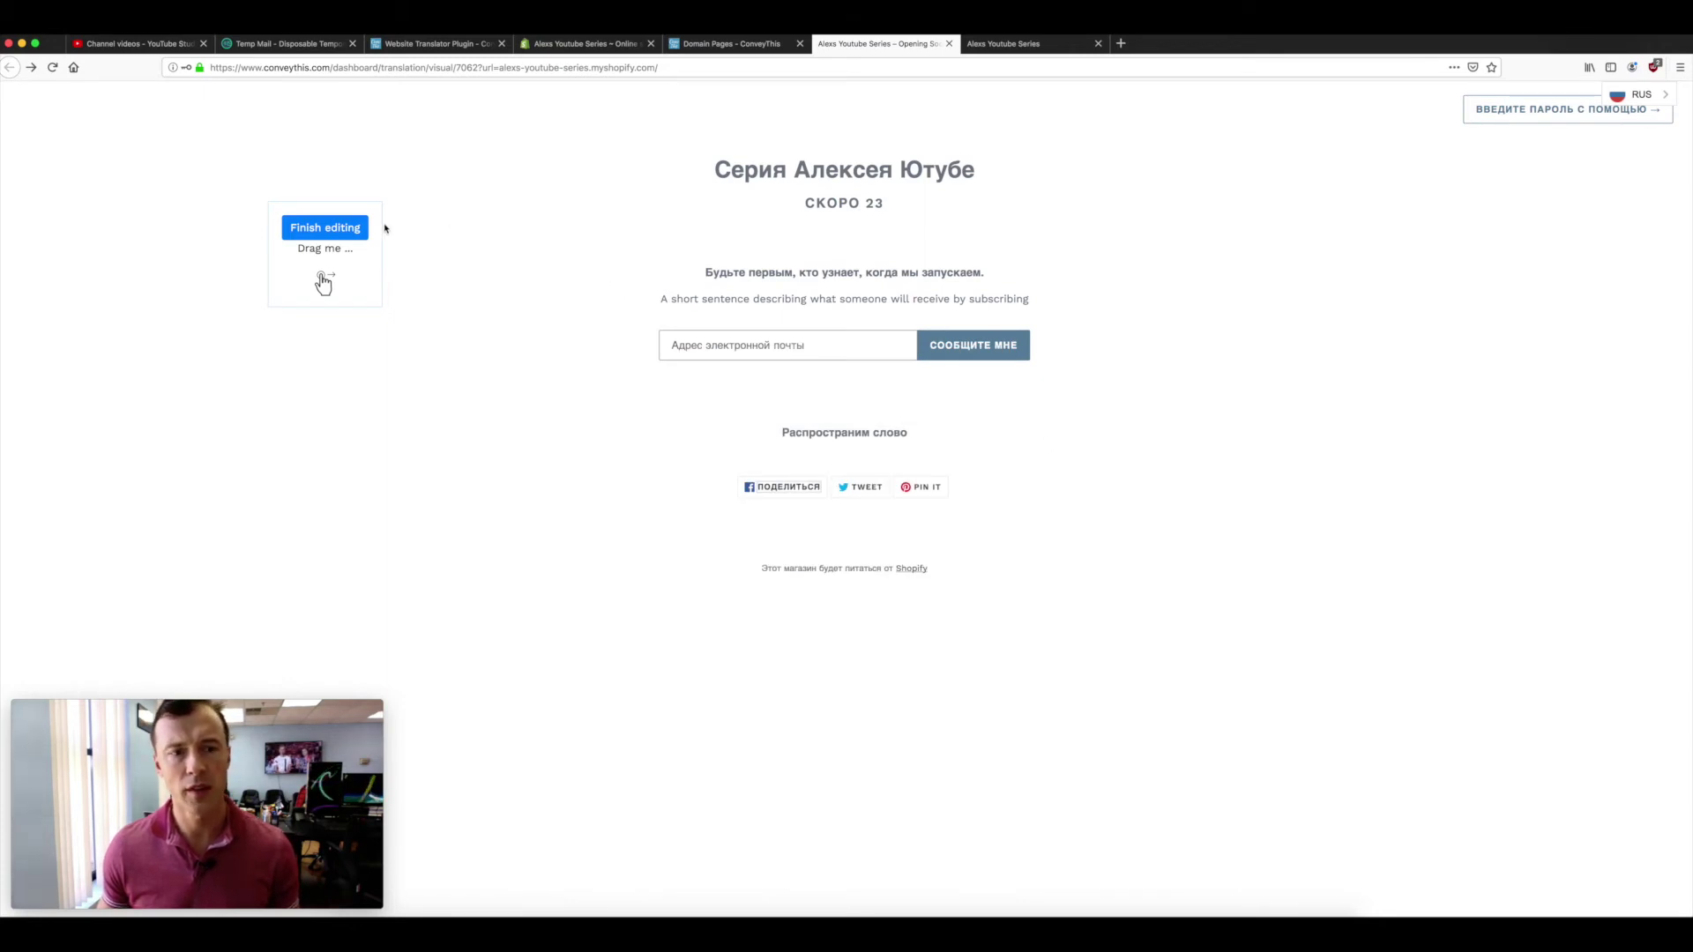
click(316, 234)
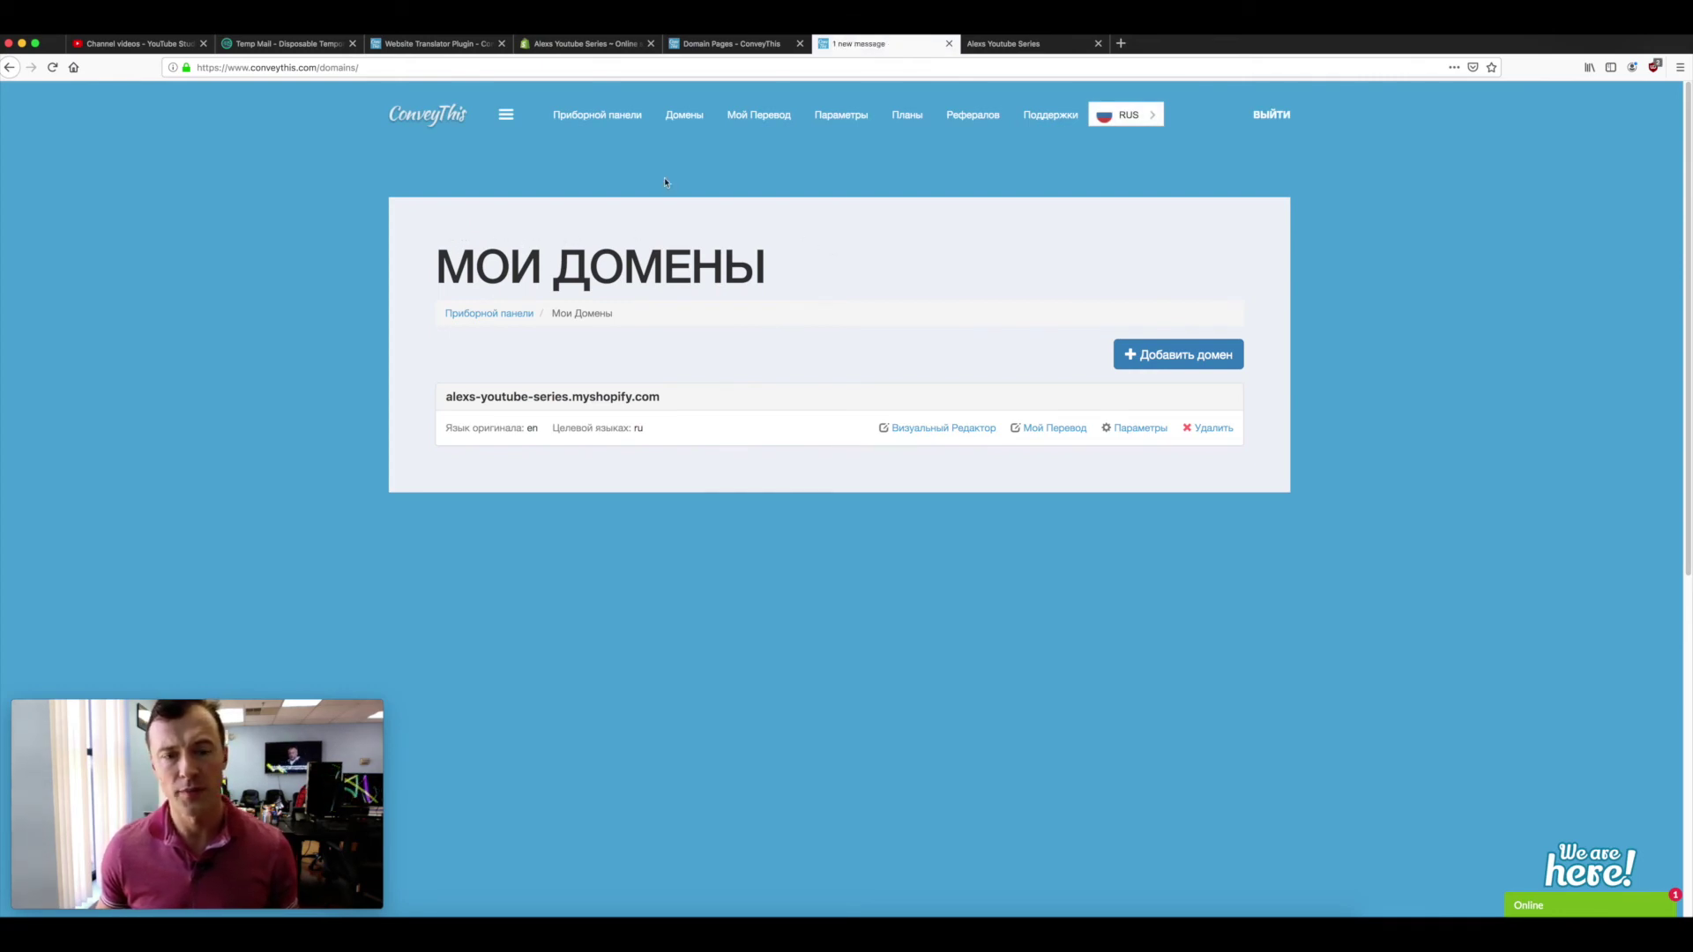
- Switch the live storefront from RUS to ENG with the top-right language switcher
click(1006, 44)
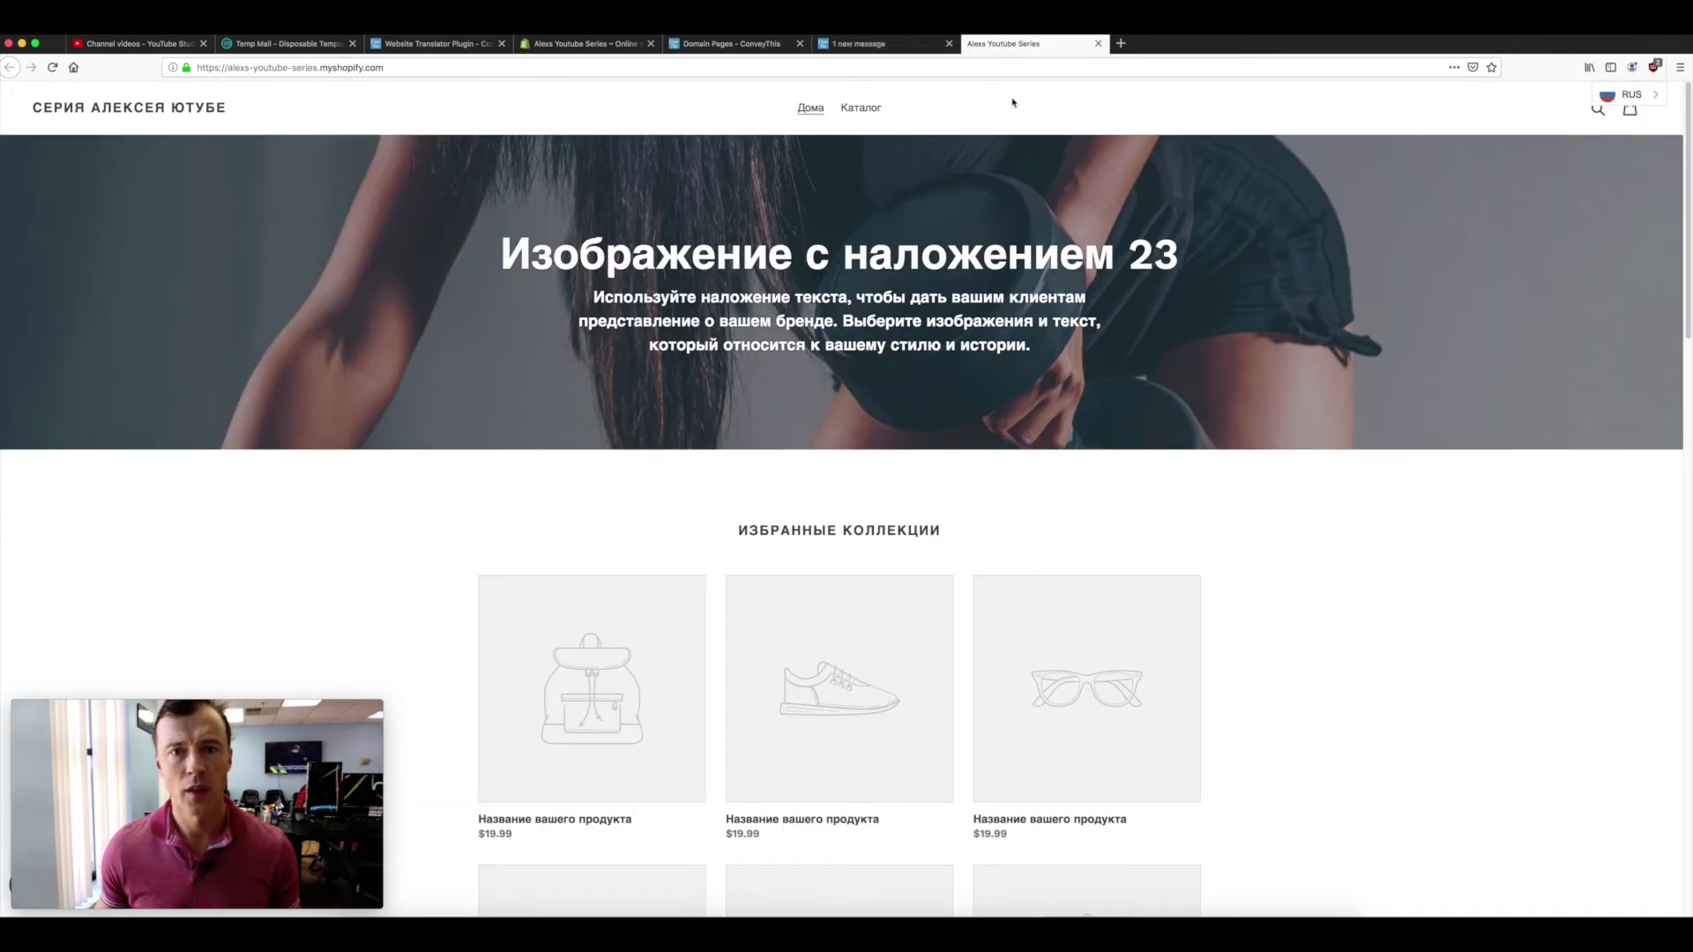
click(309, 67)
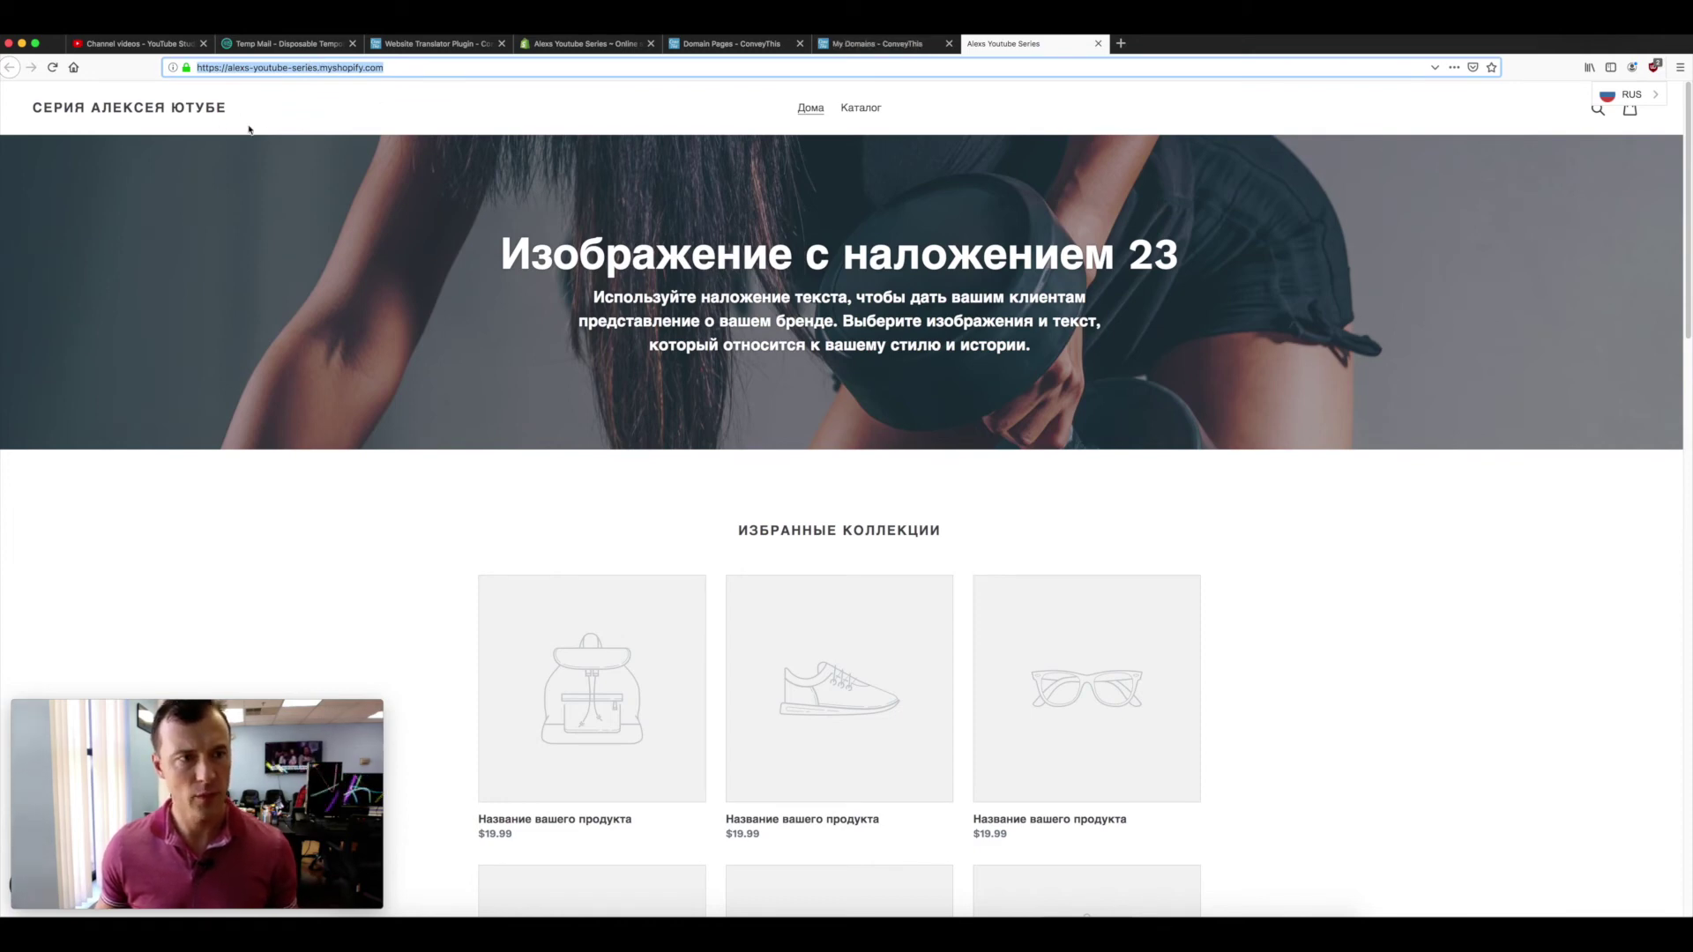
click(1656, 94)
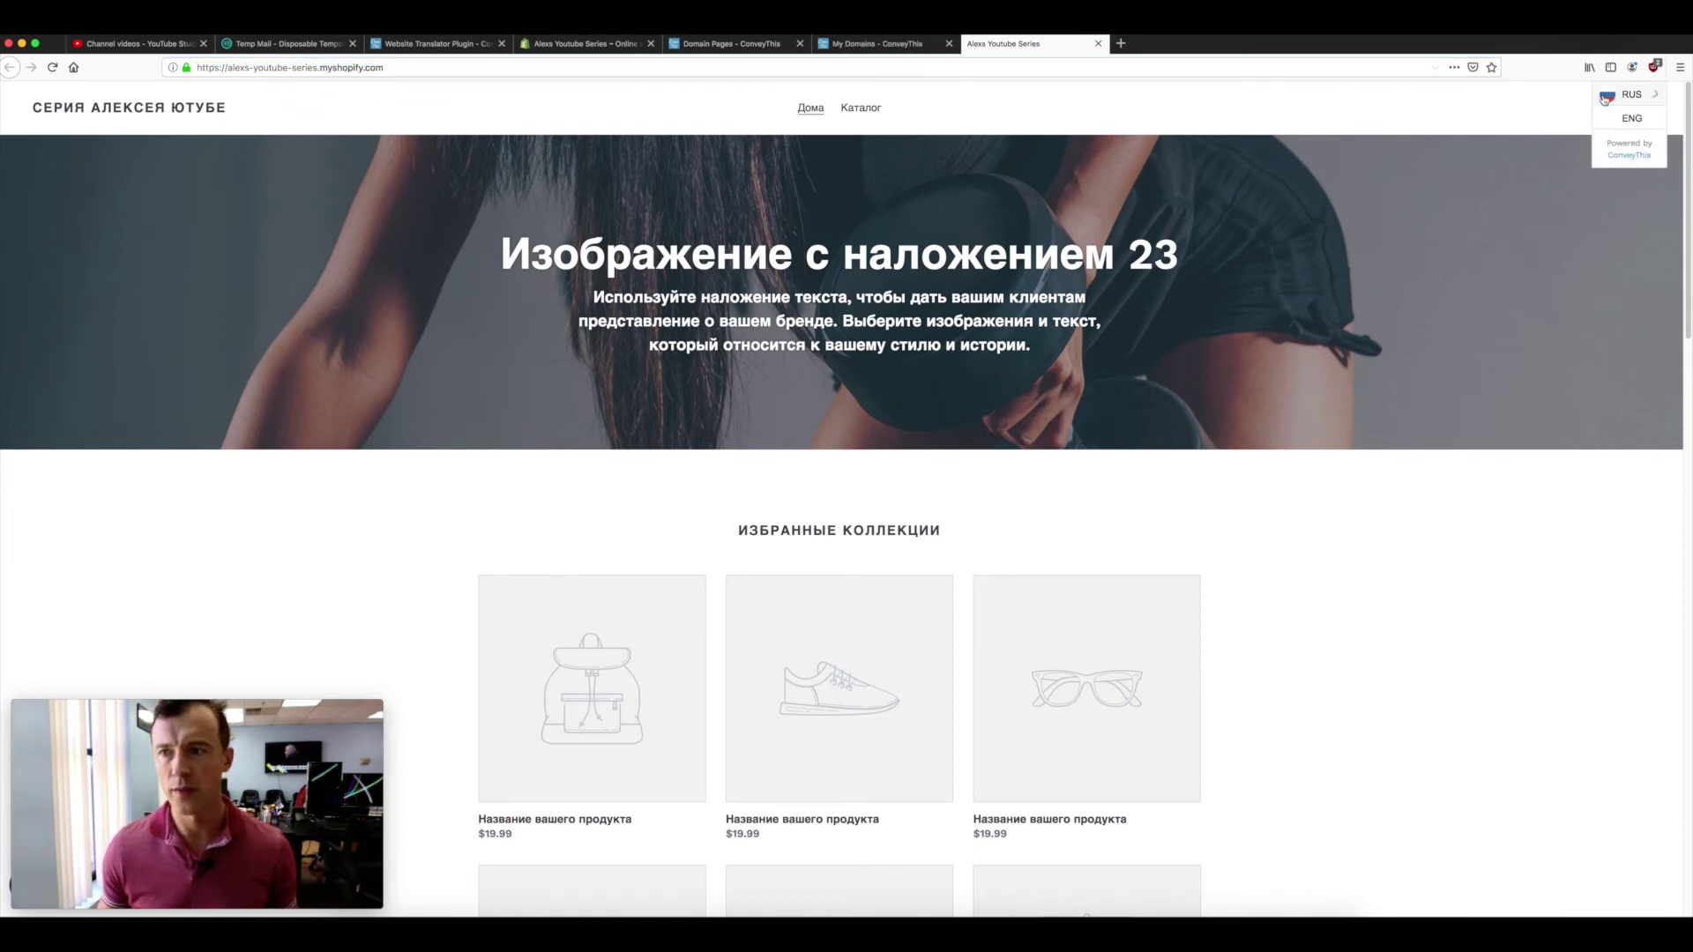
click(1623, 131)
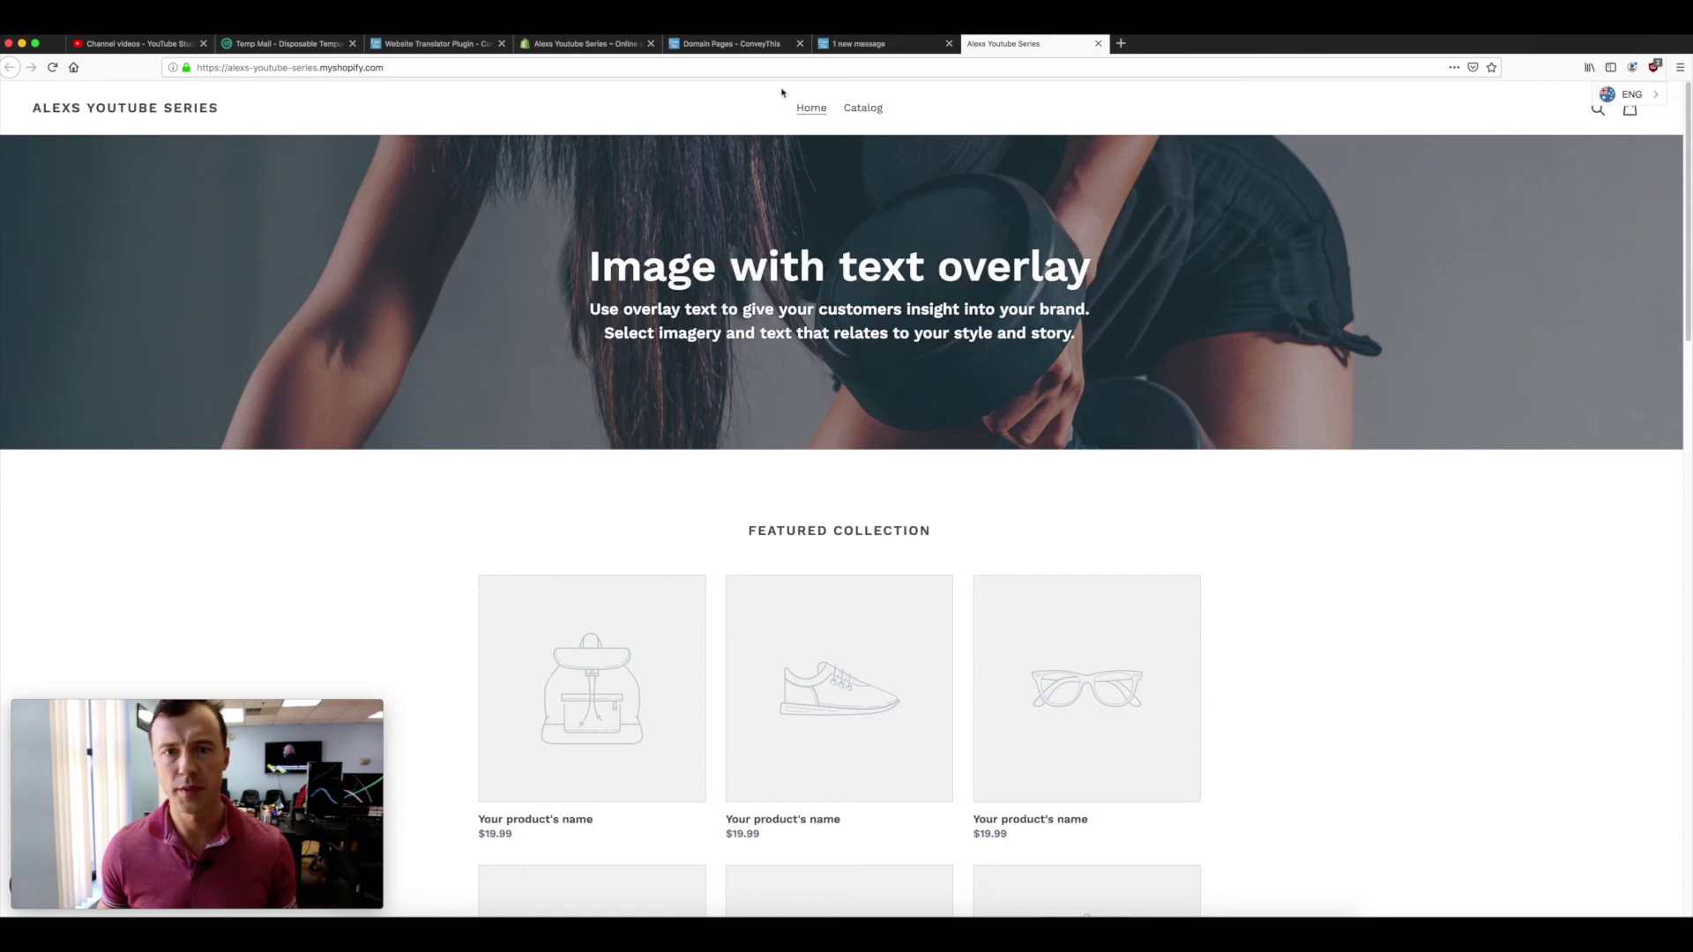
click(250, 67)
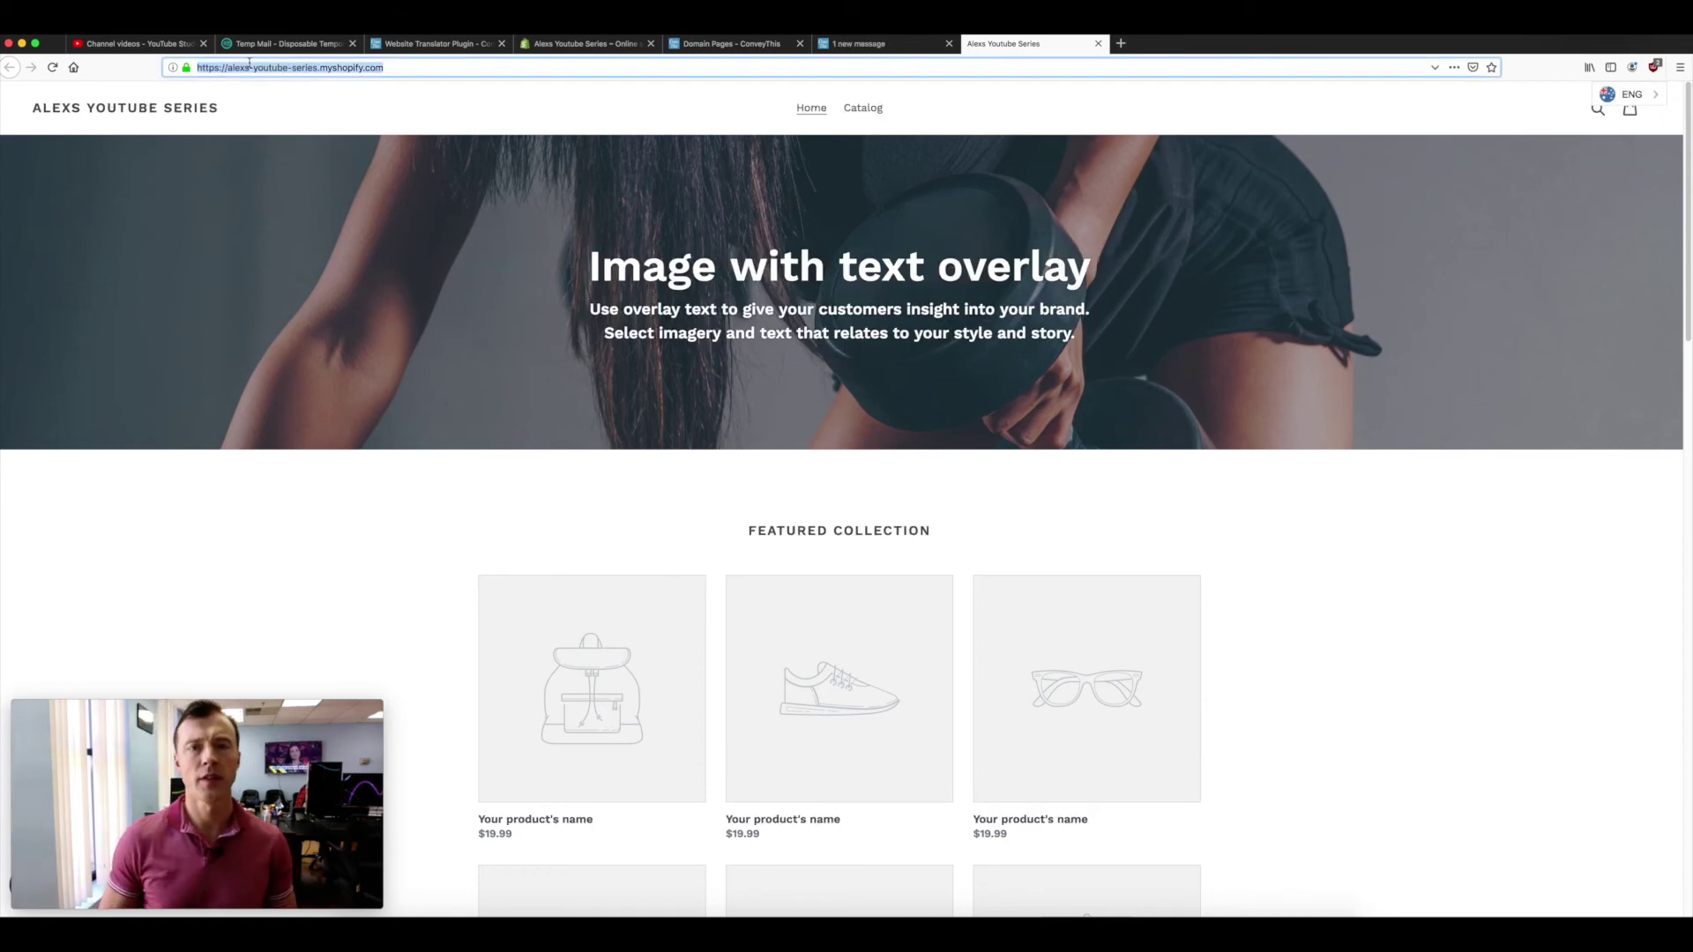